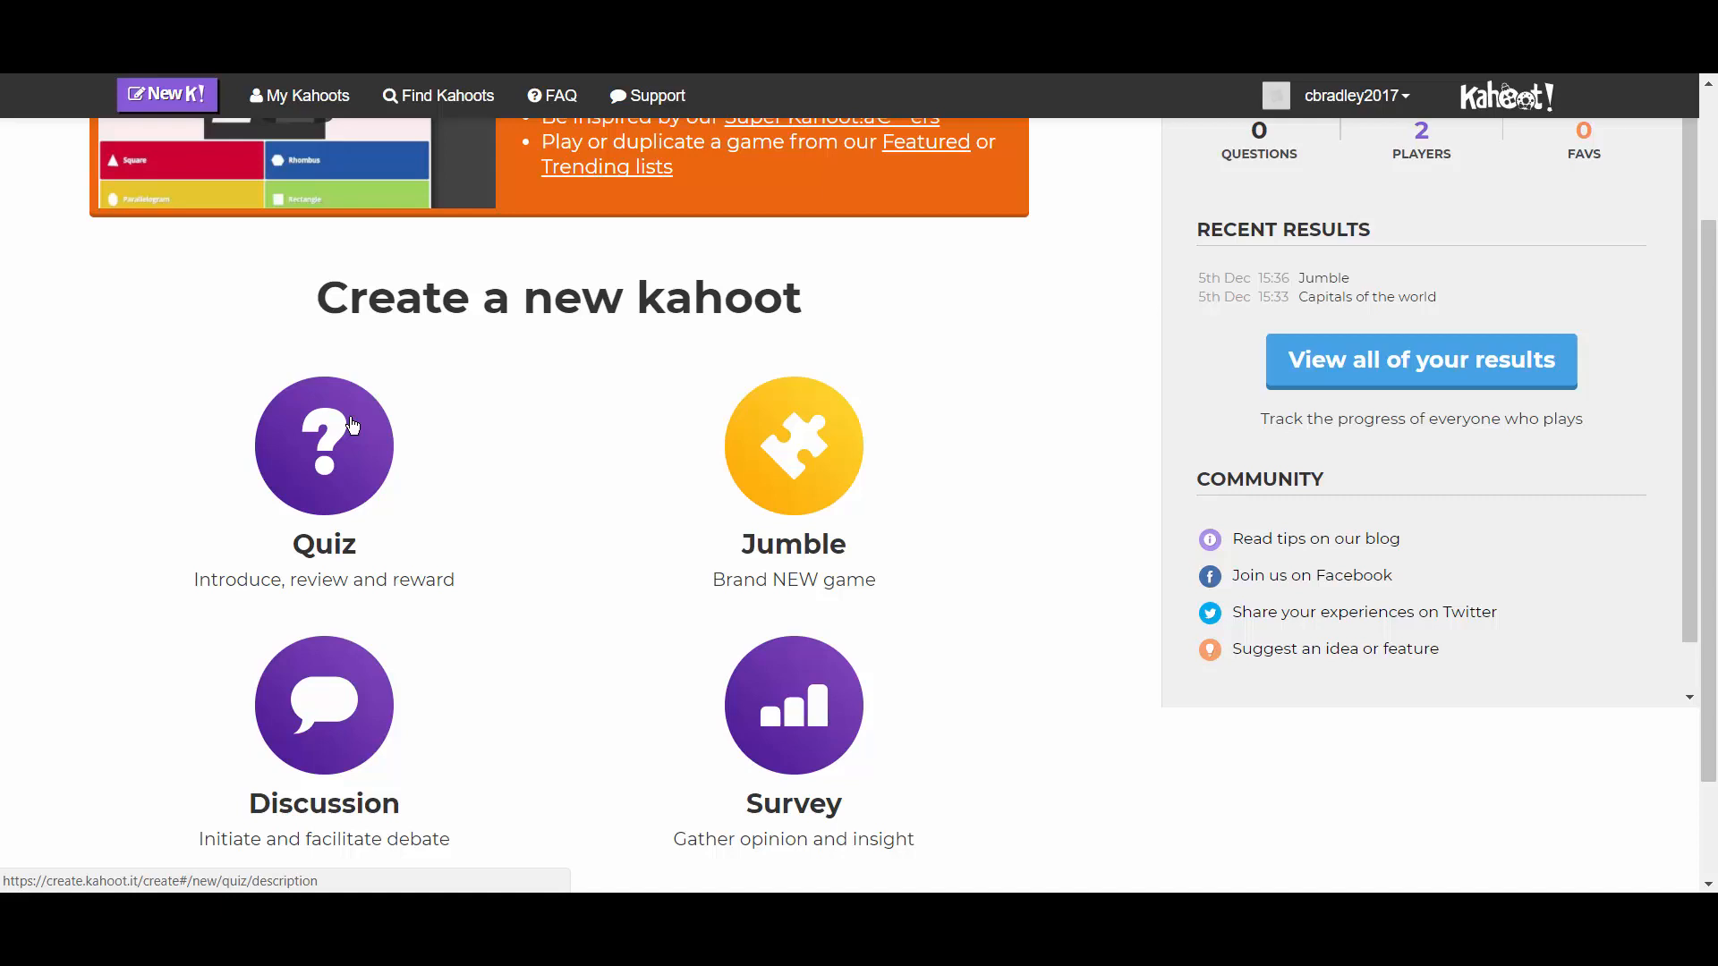
- Choose the Quiz type for the new kahoot
click(323, 460)
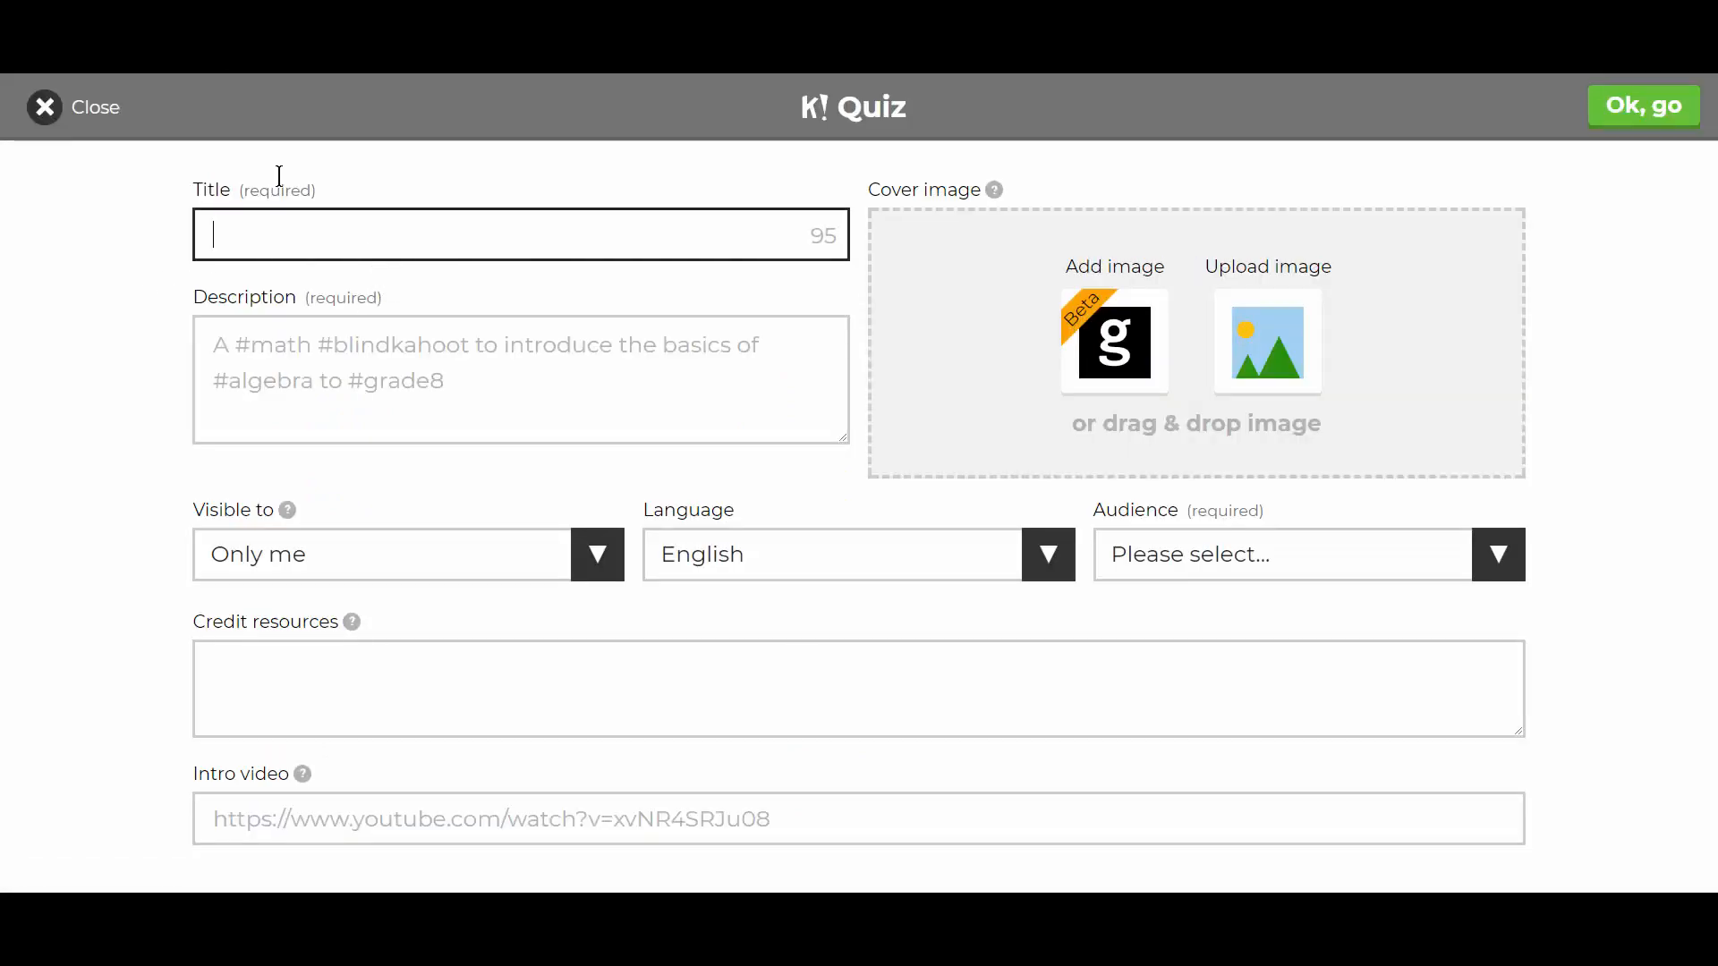
- Enter the quiz title 'Capitals of the World', fixing typos along the way
text(Capitals of Tt)
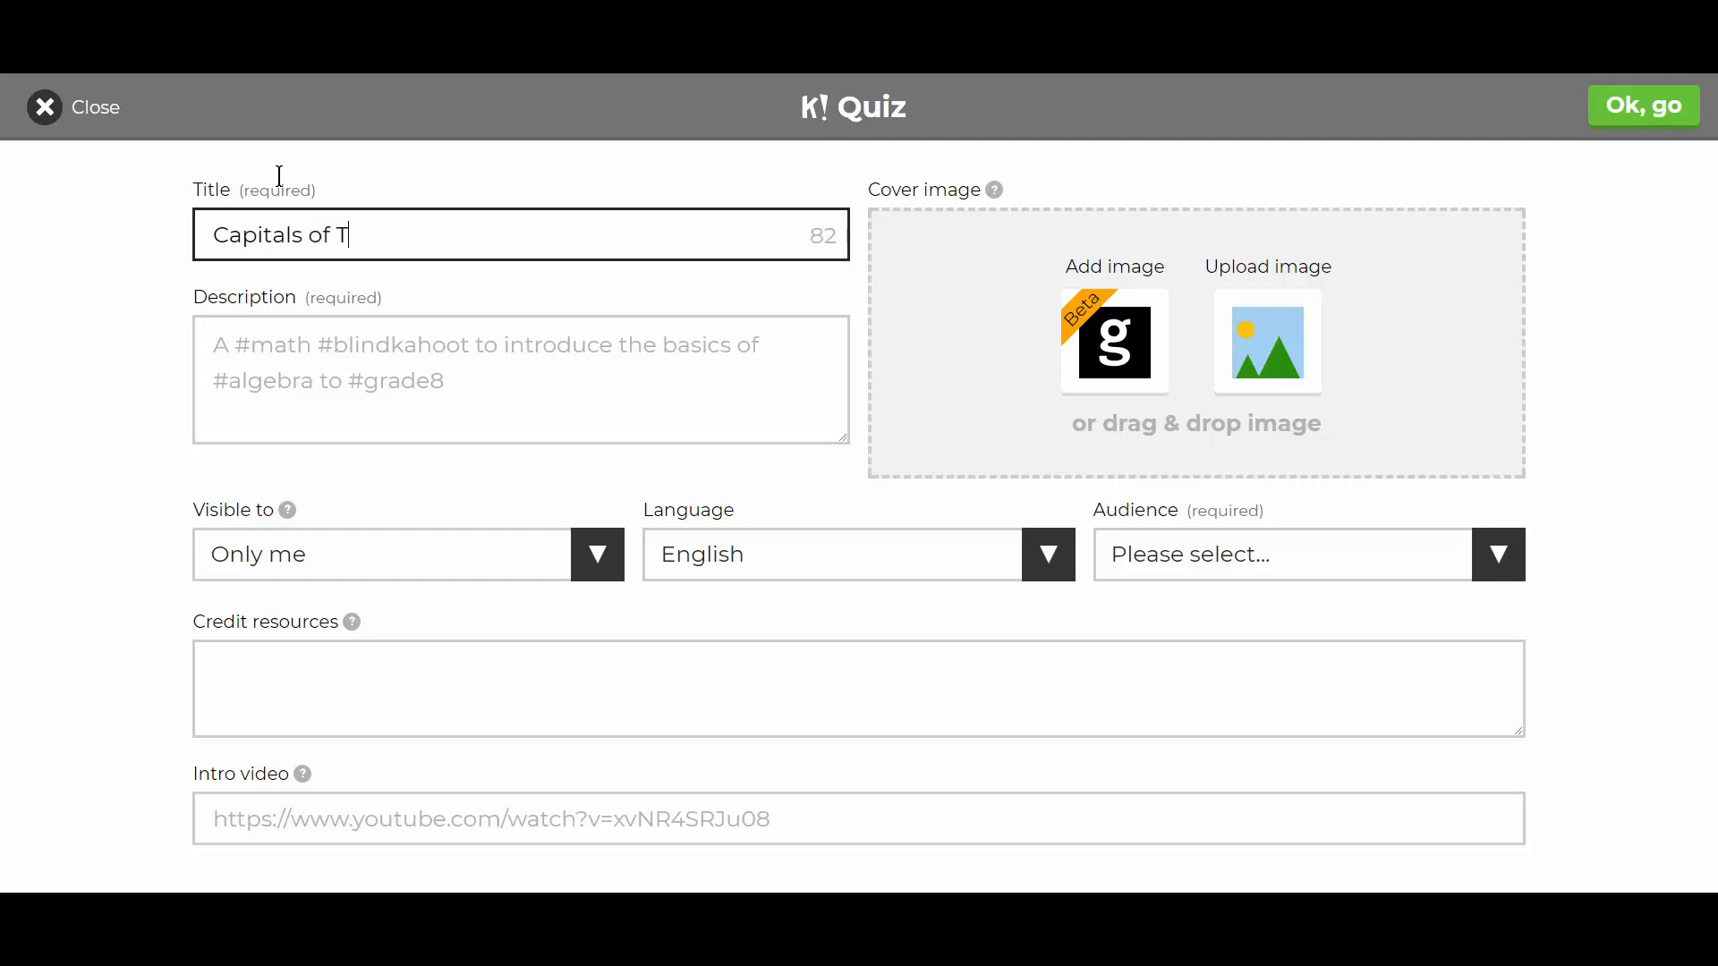
key(BackSpace)
key(BackSpace)
text(te)
key(BackSpace)
key(BackSpace)
text(e)
key(BackSpace)
text(he World)
- Add the description 'Quiz to look at capitals of the world'
click(510, 371)
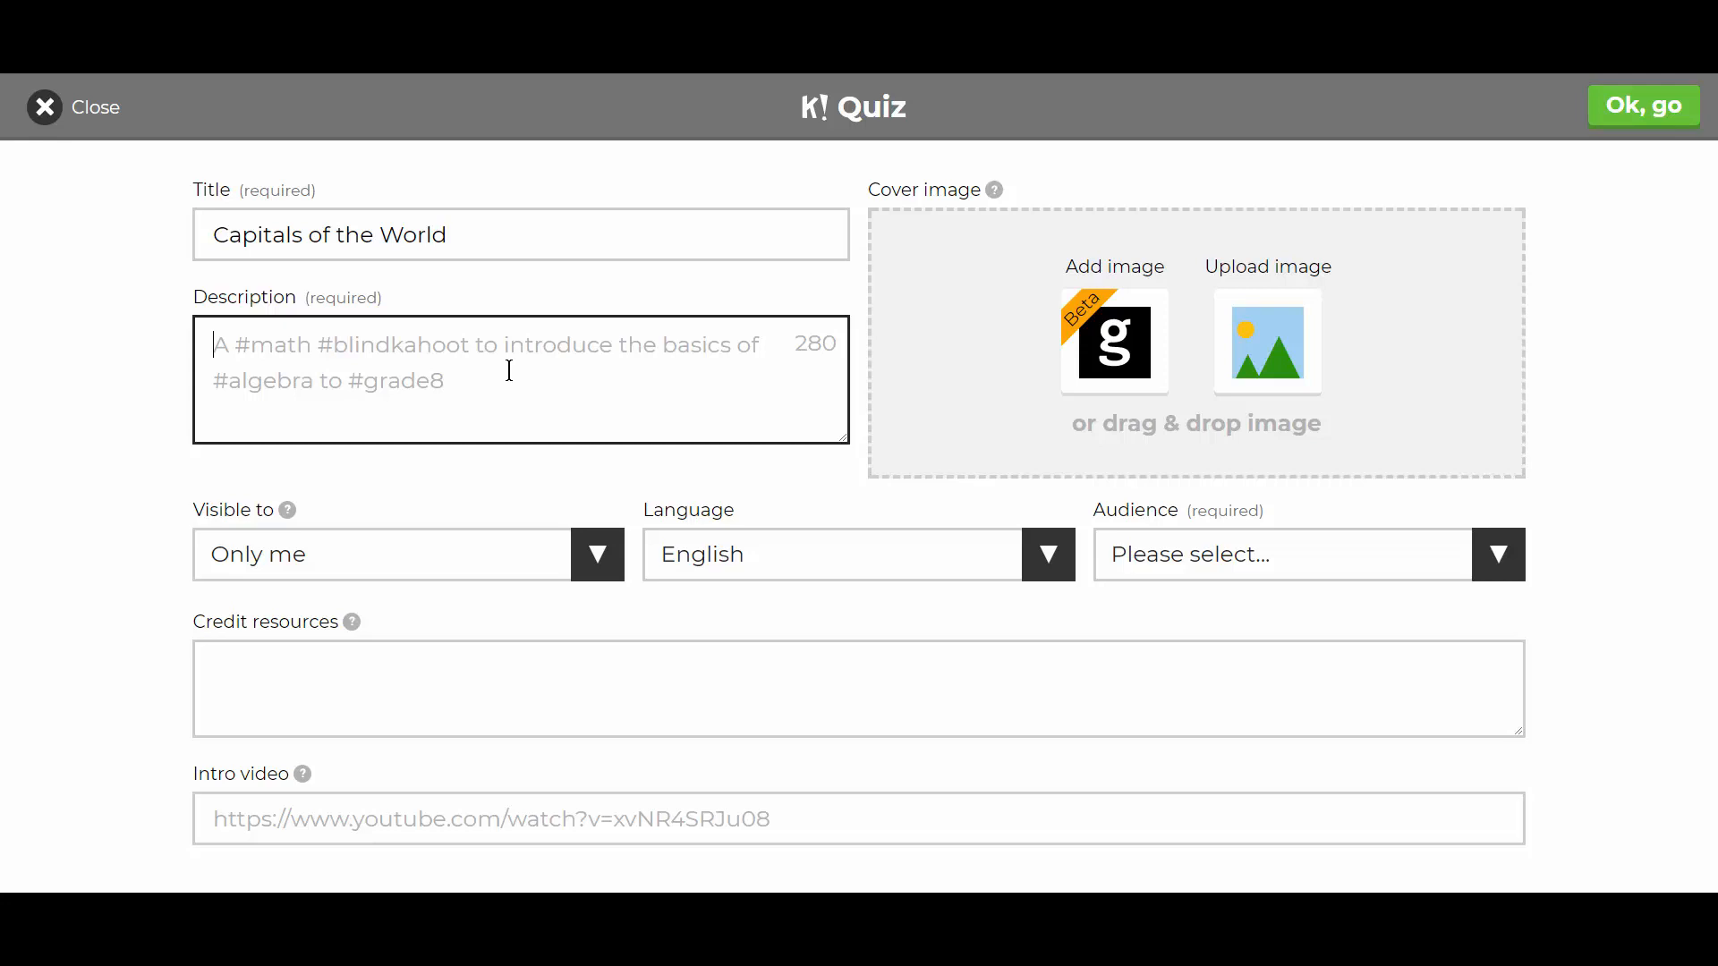
text(Quiz)
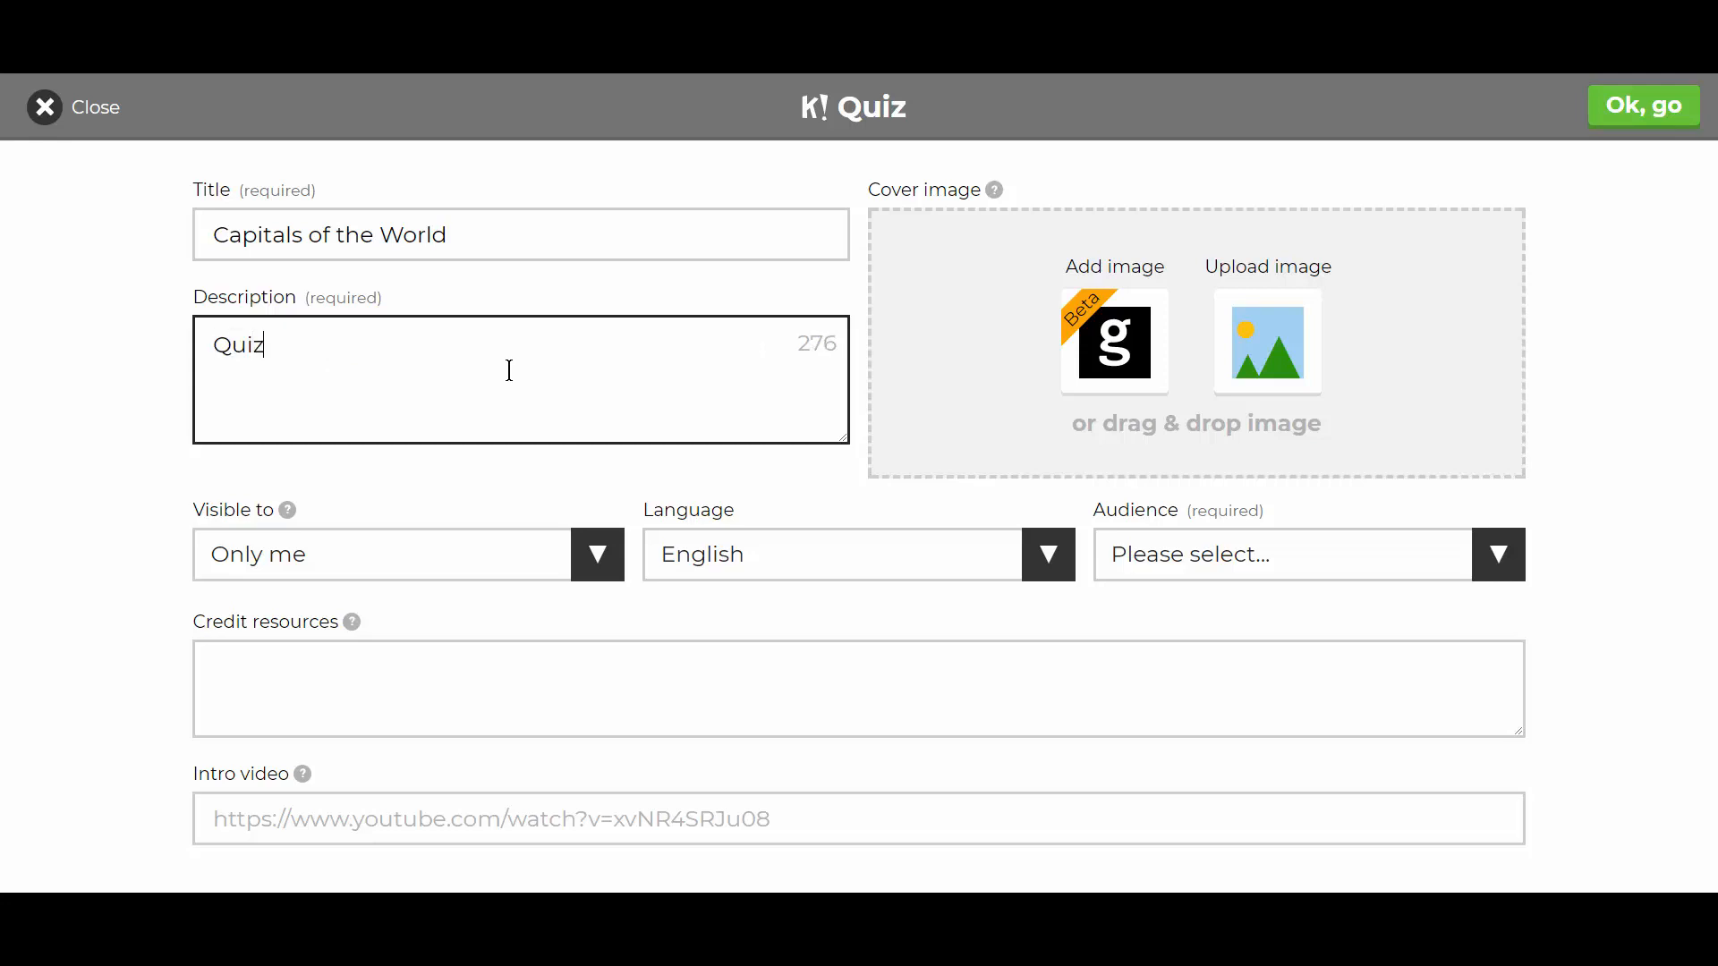
text( to look at capti)
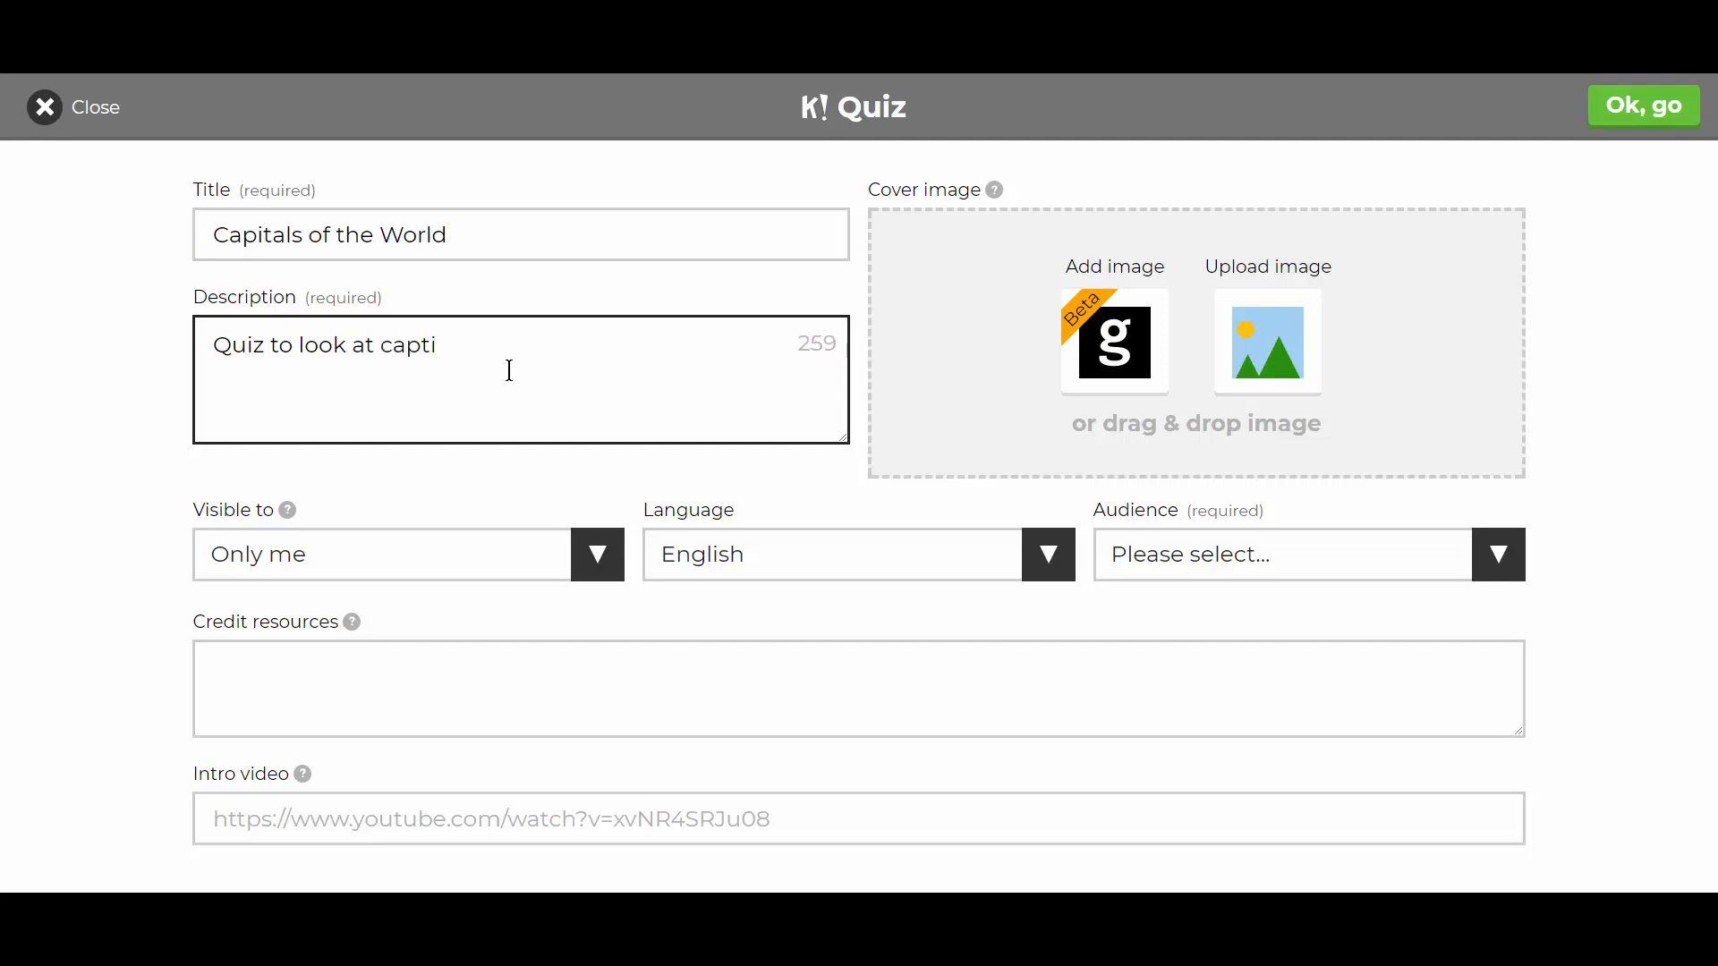
key(BackSpace)
key(BackSpace)
text(itals of the world)
- Keep visibility as Only me and set the audience to School
click(596, 561)
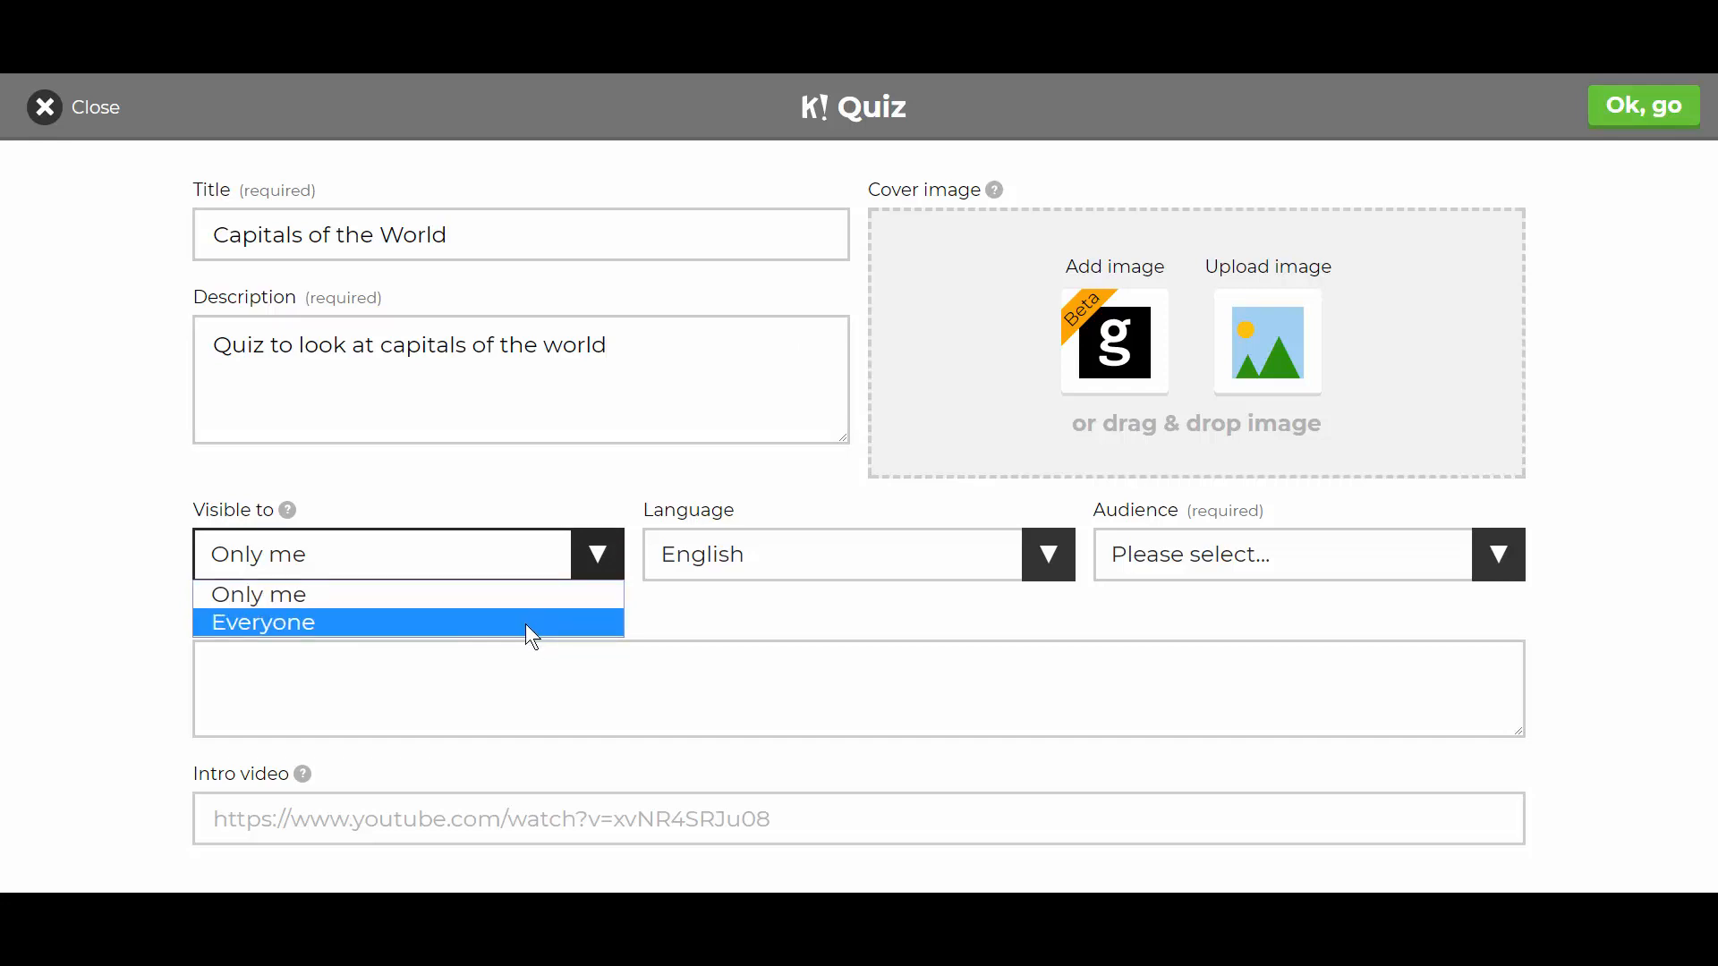
click(597, 496)
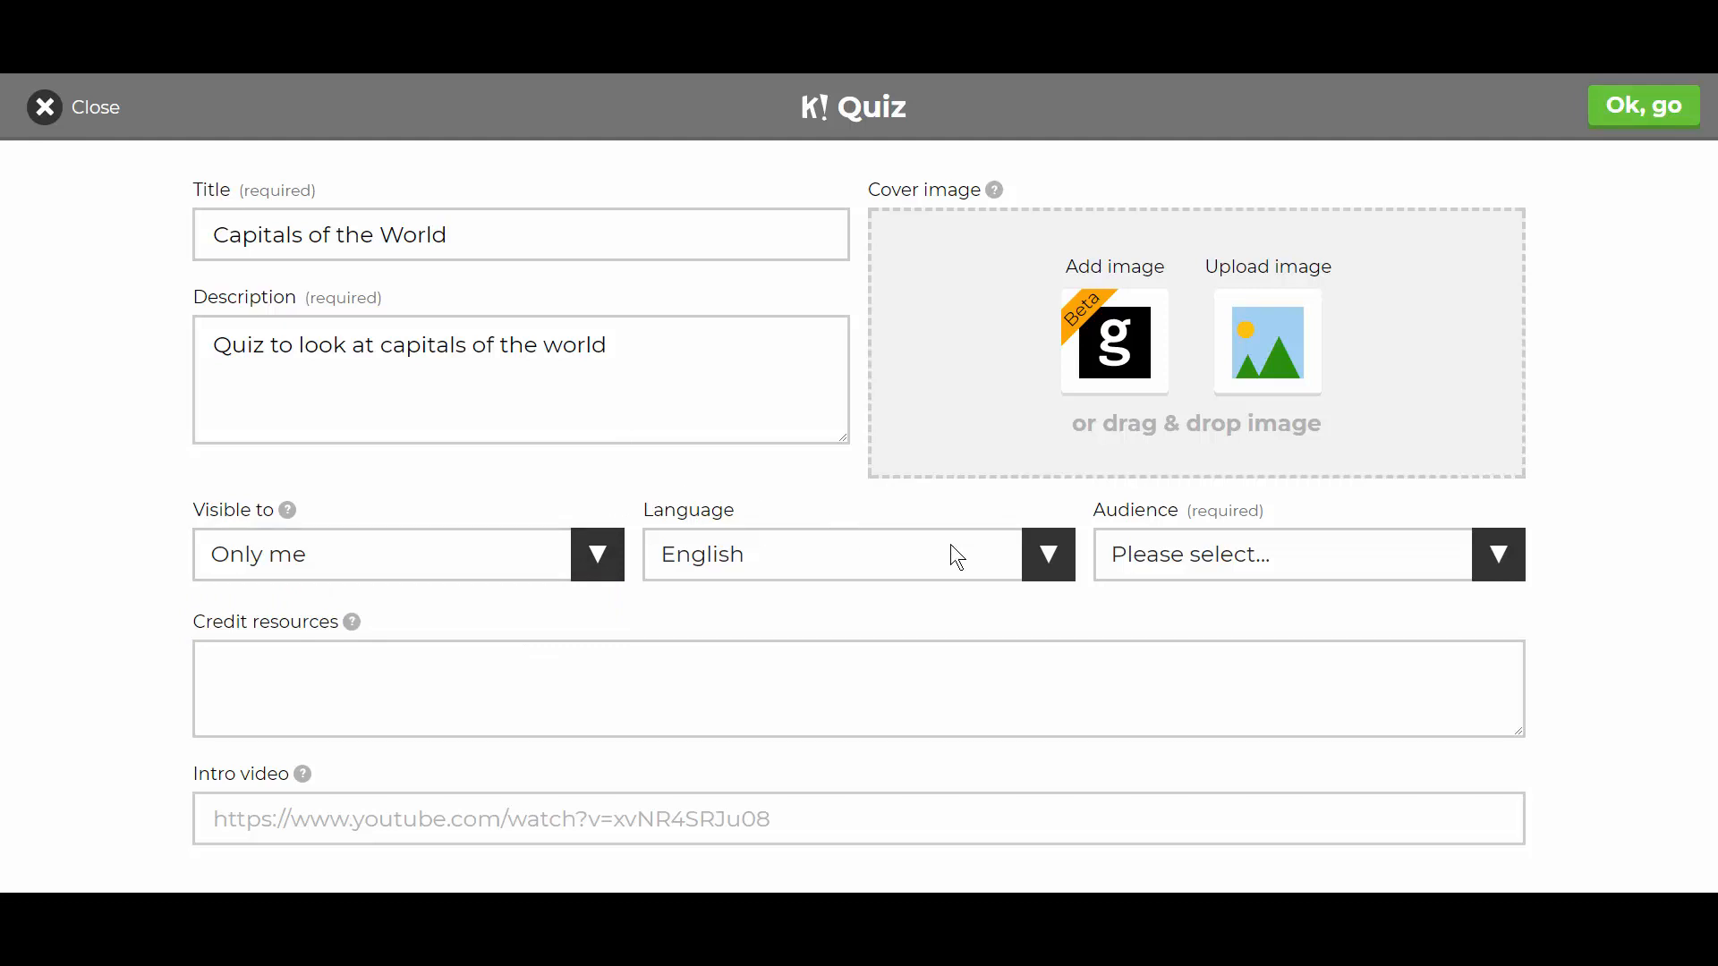
click(1356, 551)
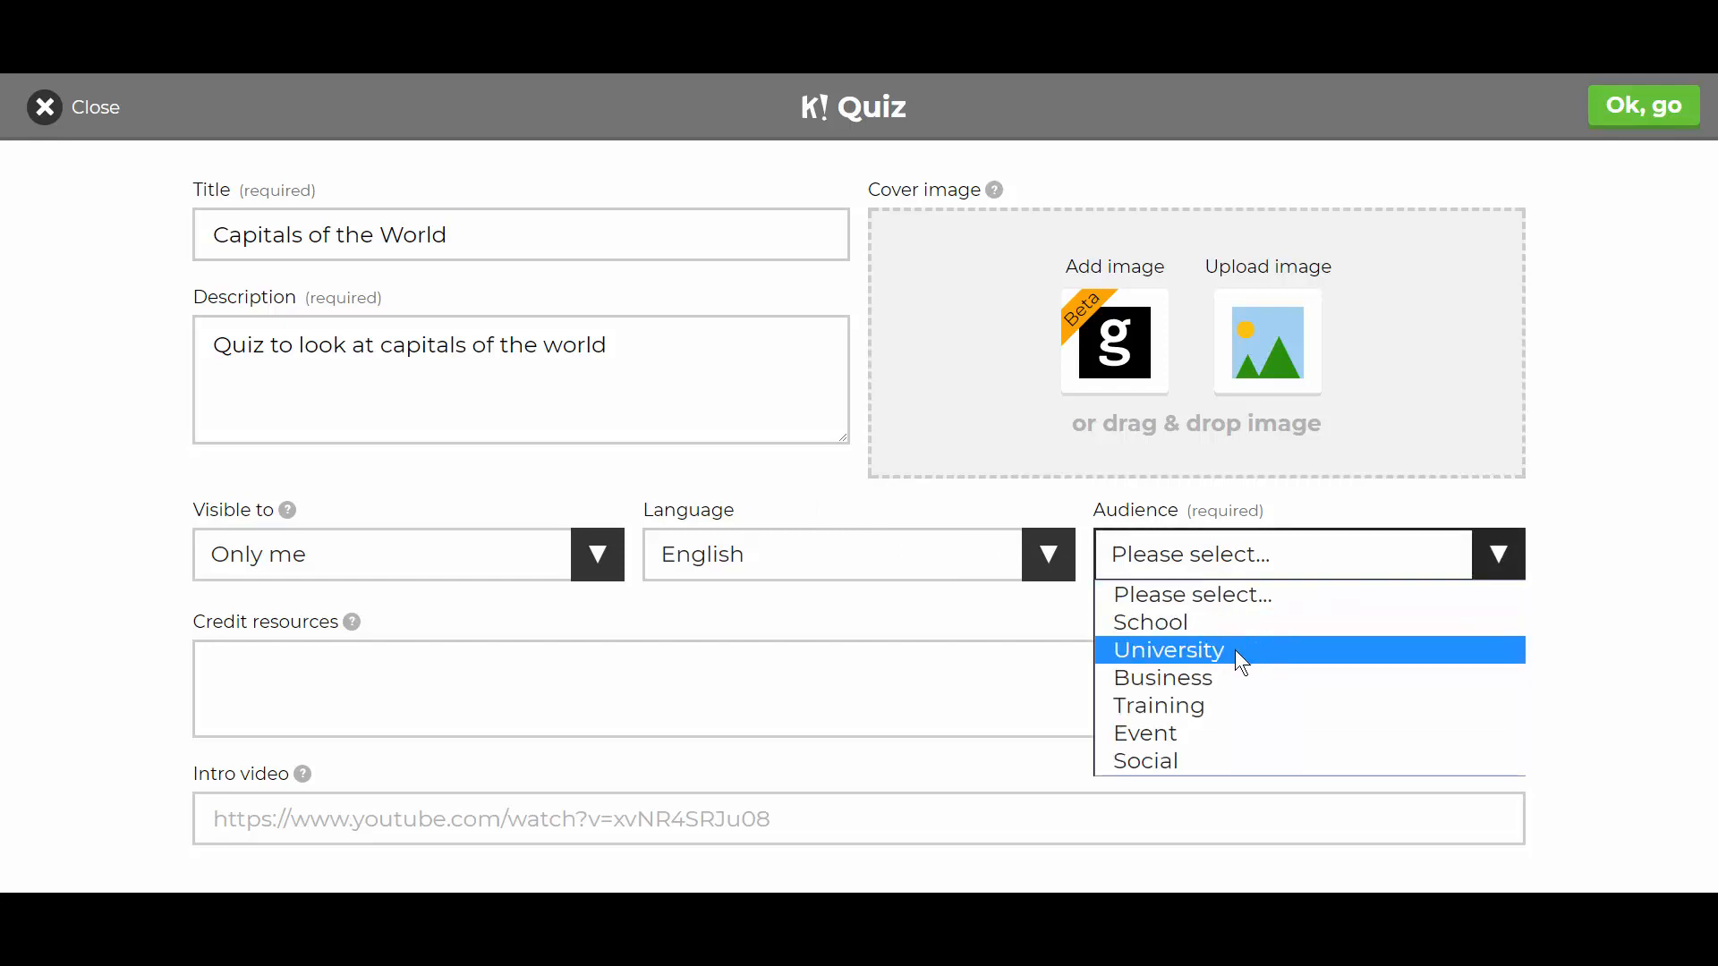
click(1237, 625)
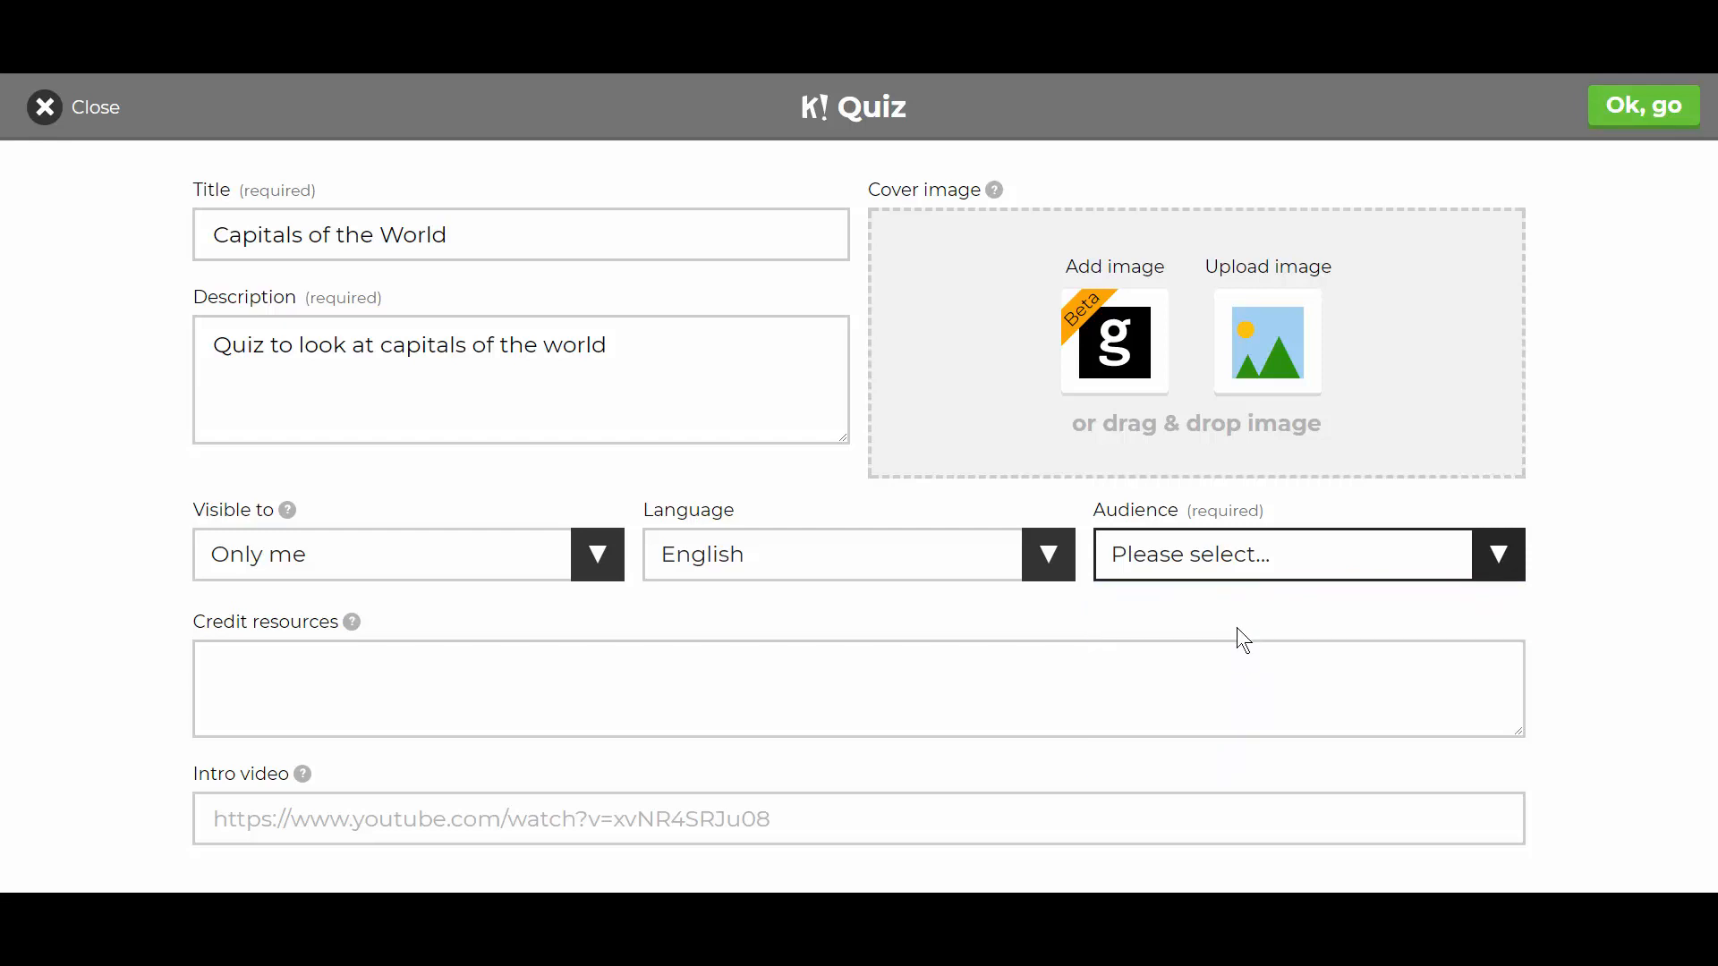
click(350, 688)
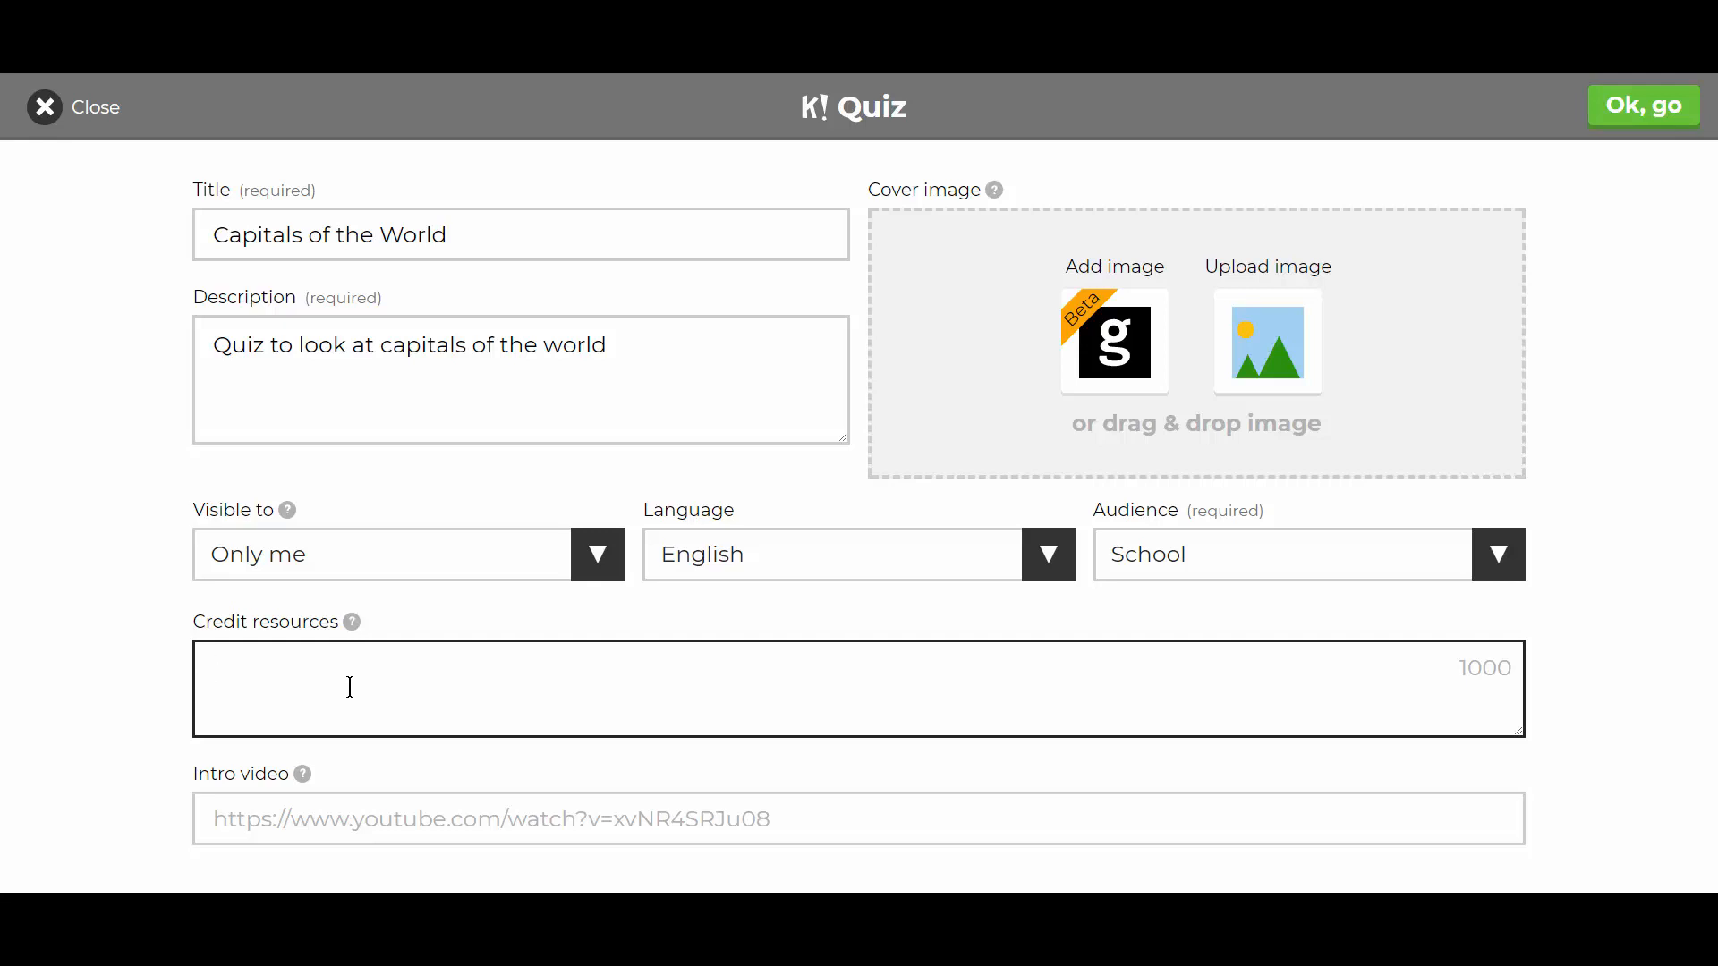
click(304, 829)
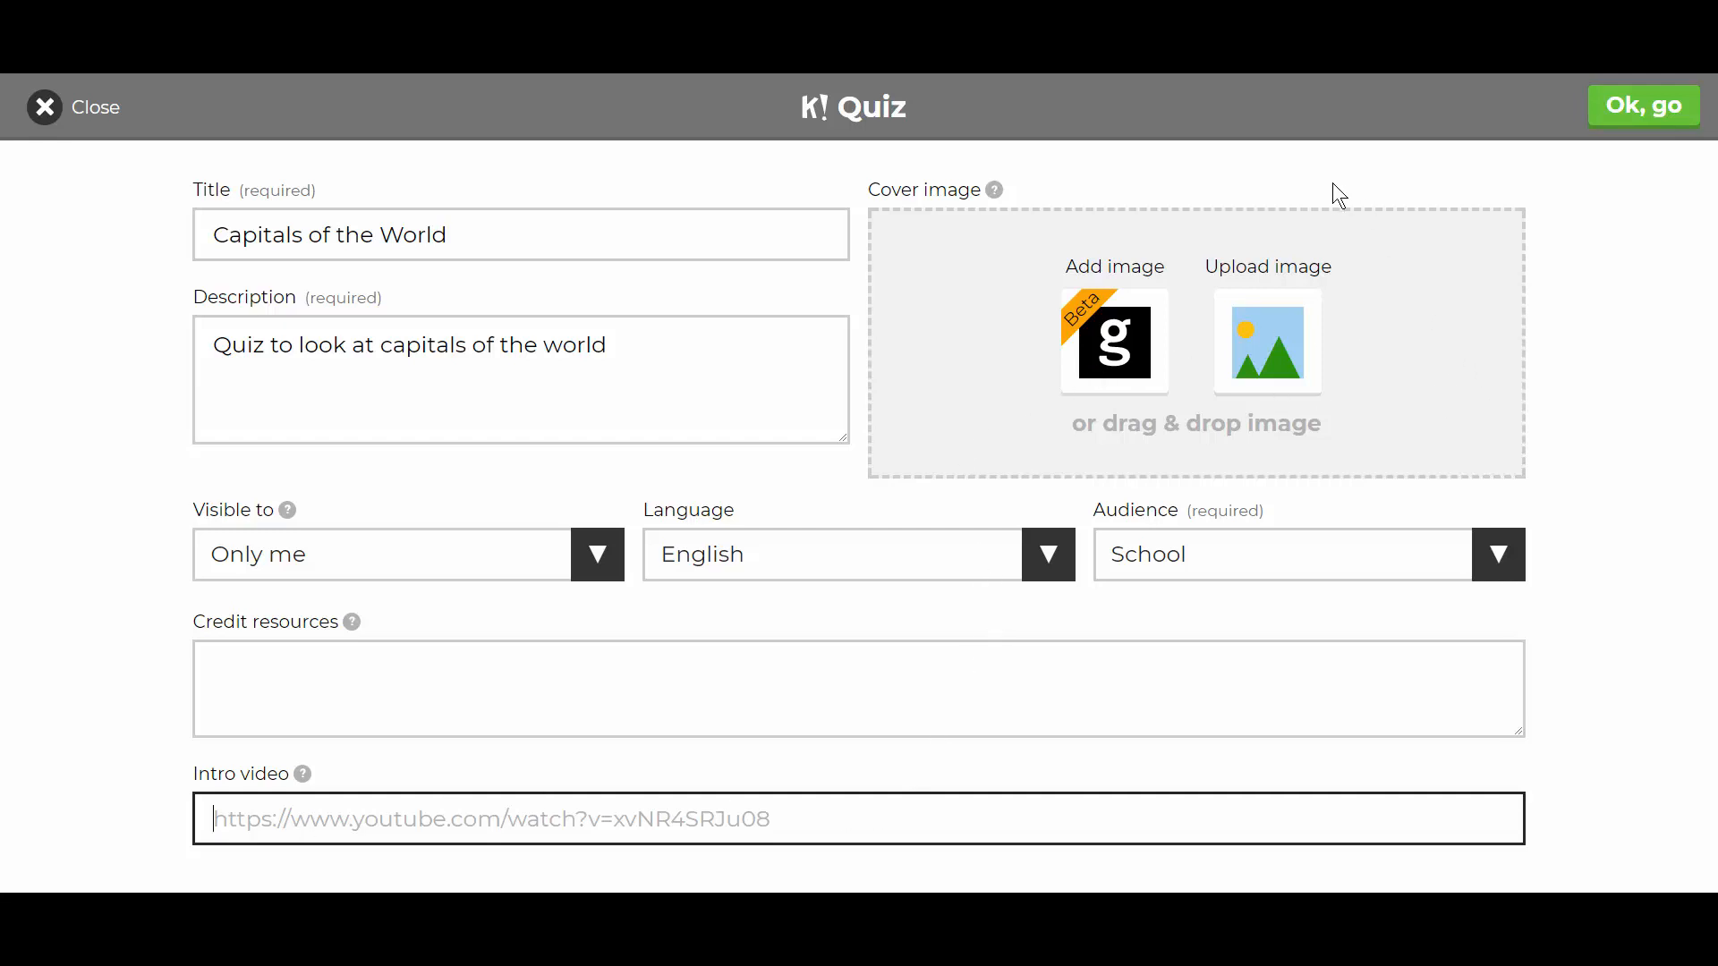
- Use the Big Ben photo from Geography stock images as the cover and confirm the details
click(1111, 351)
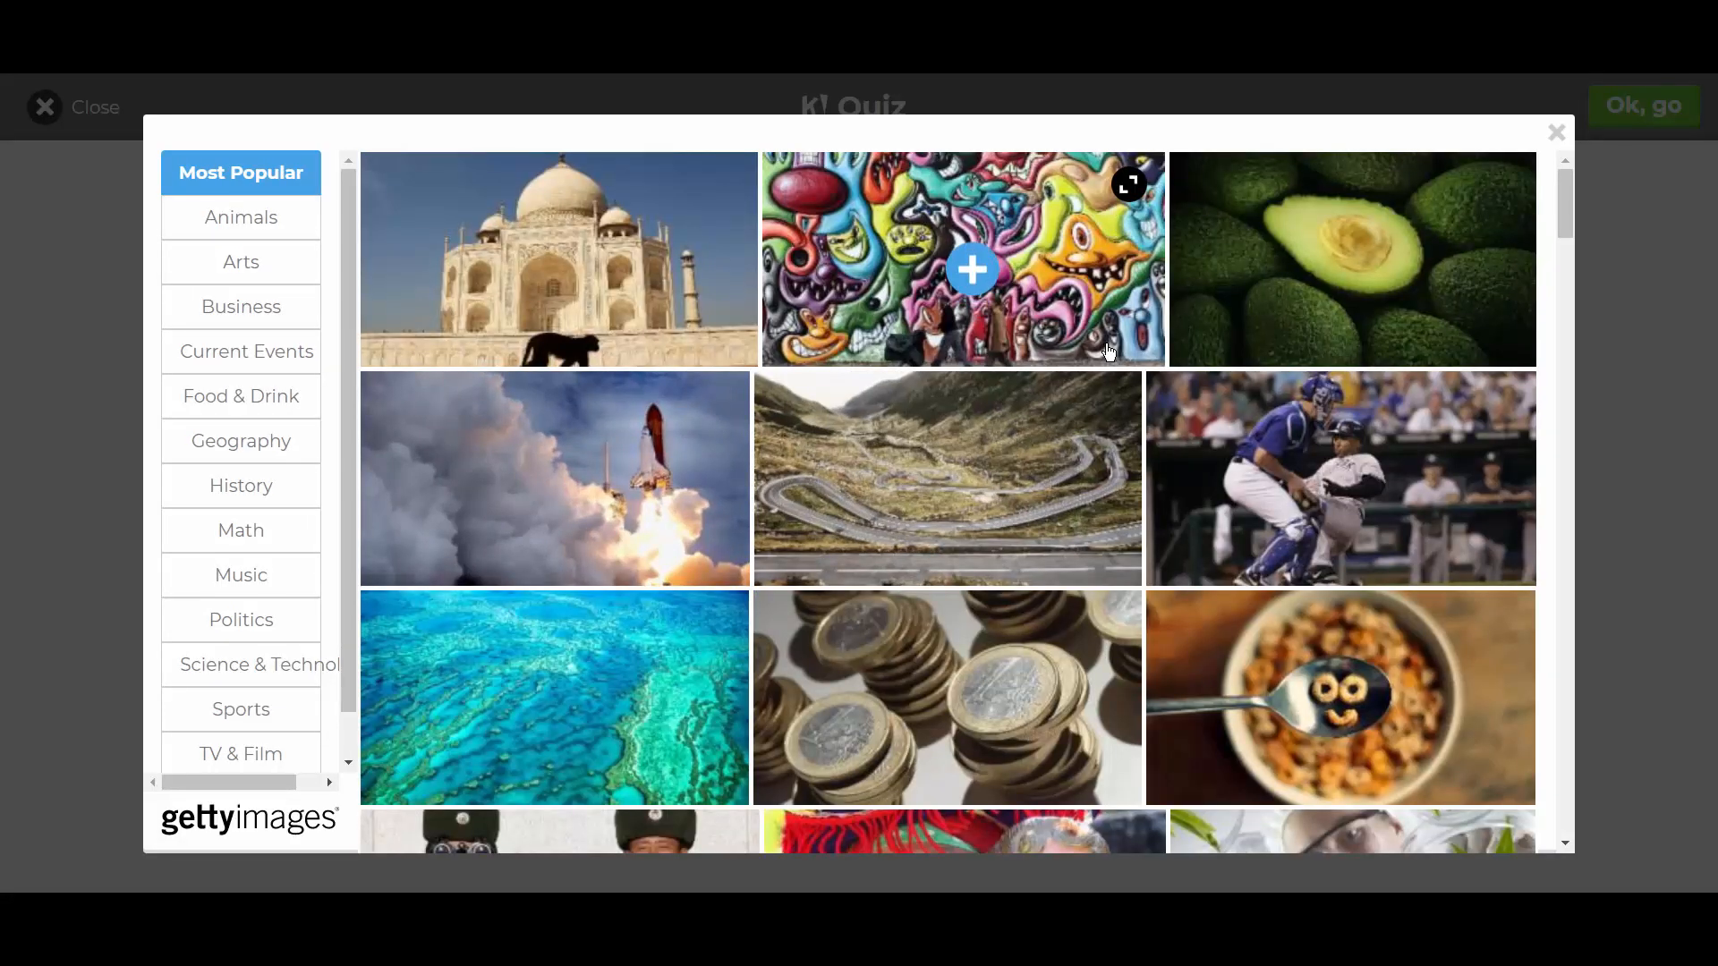
mouse_move(418, 482)
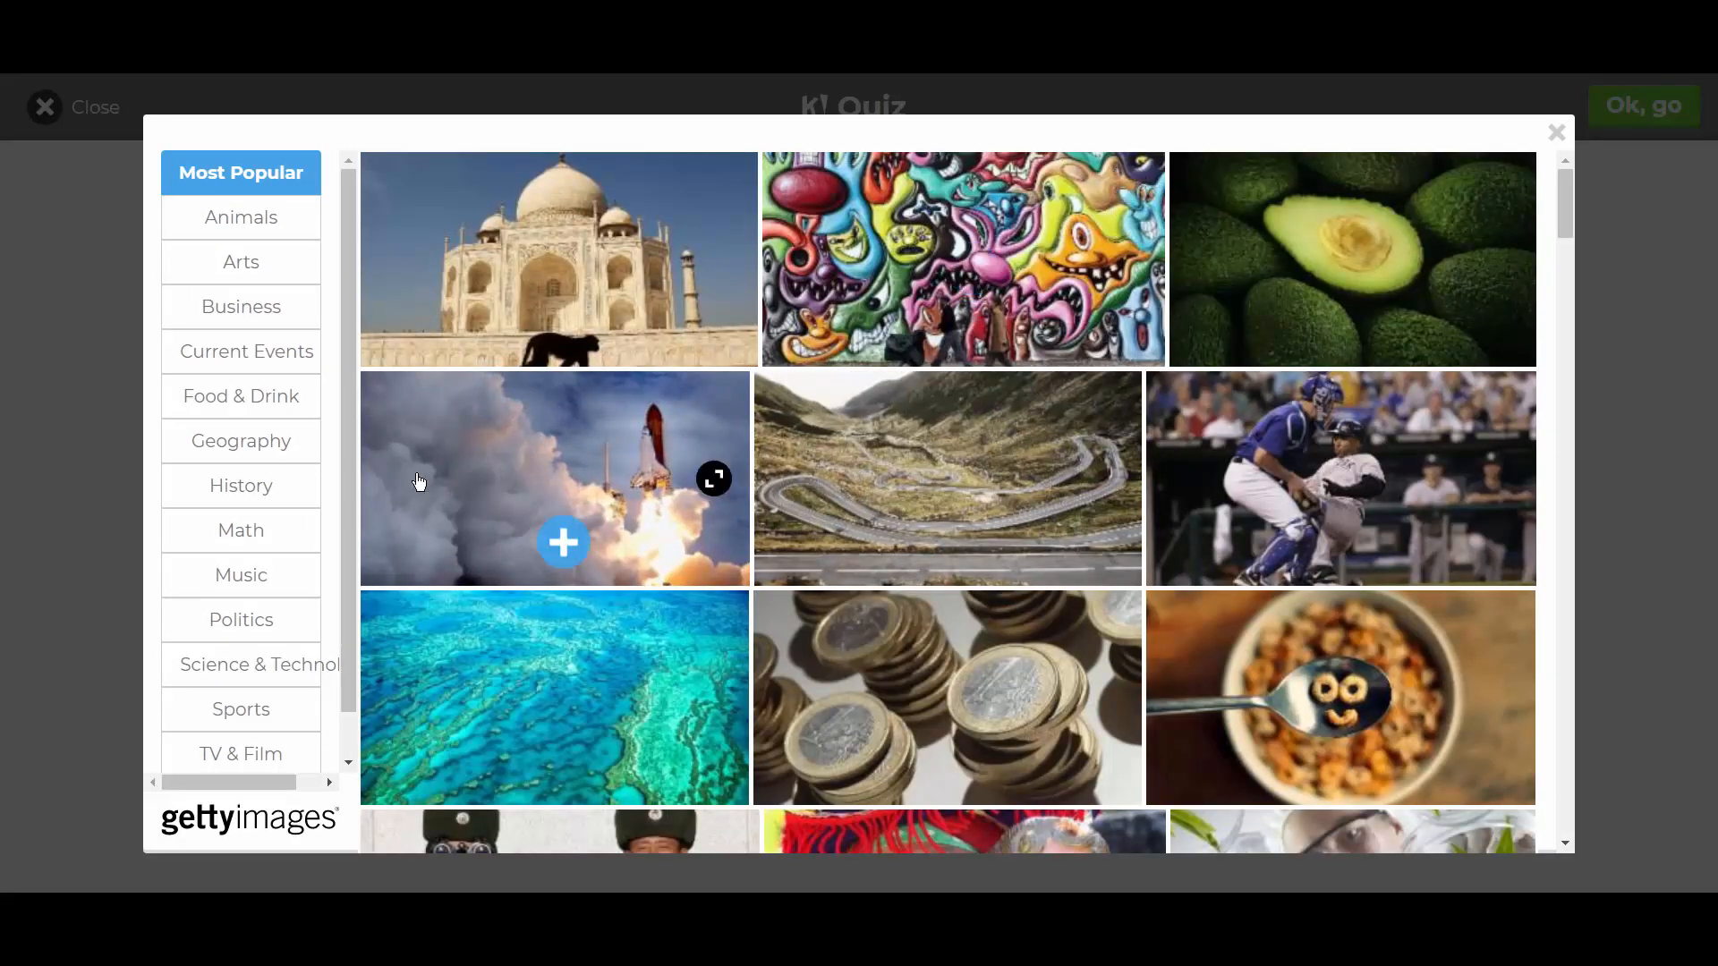
click(229, 452)
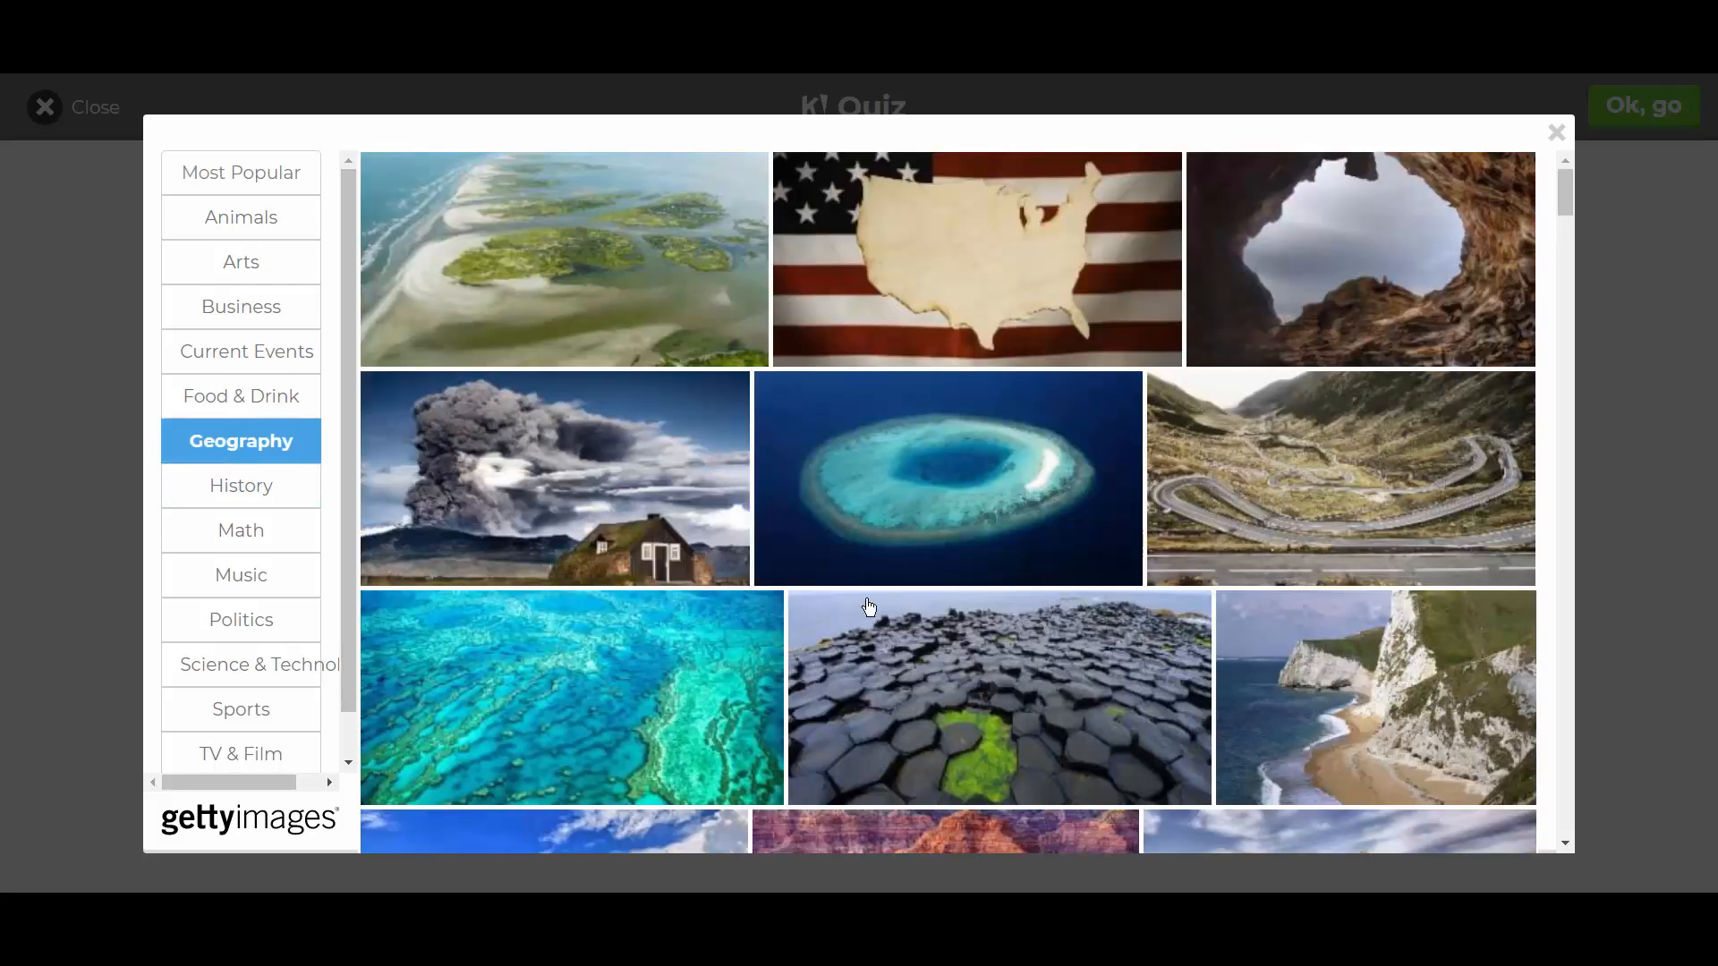
scroll(868, 607, down, 7)
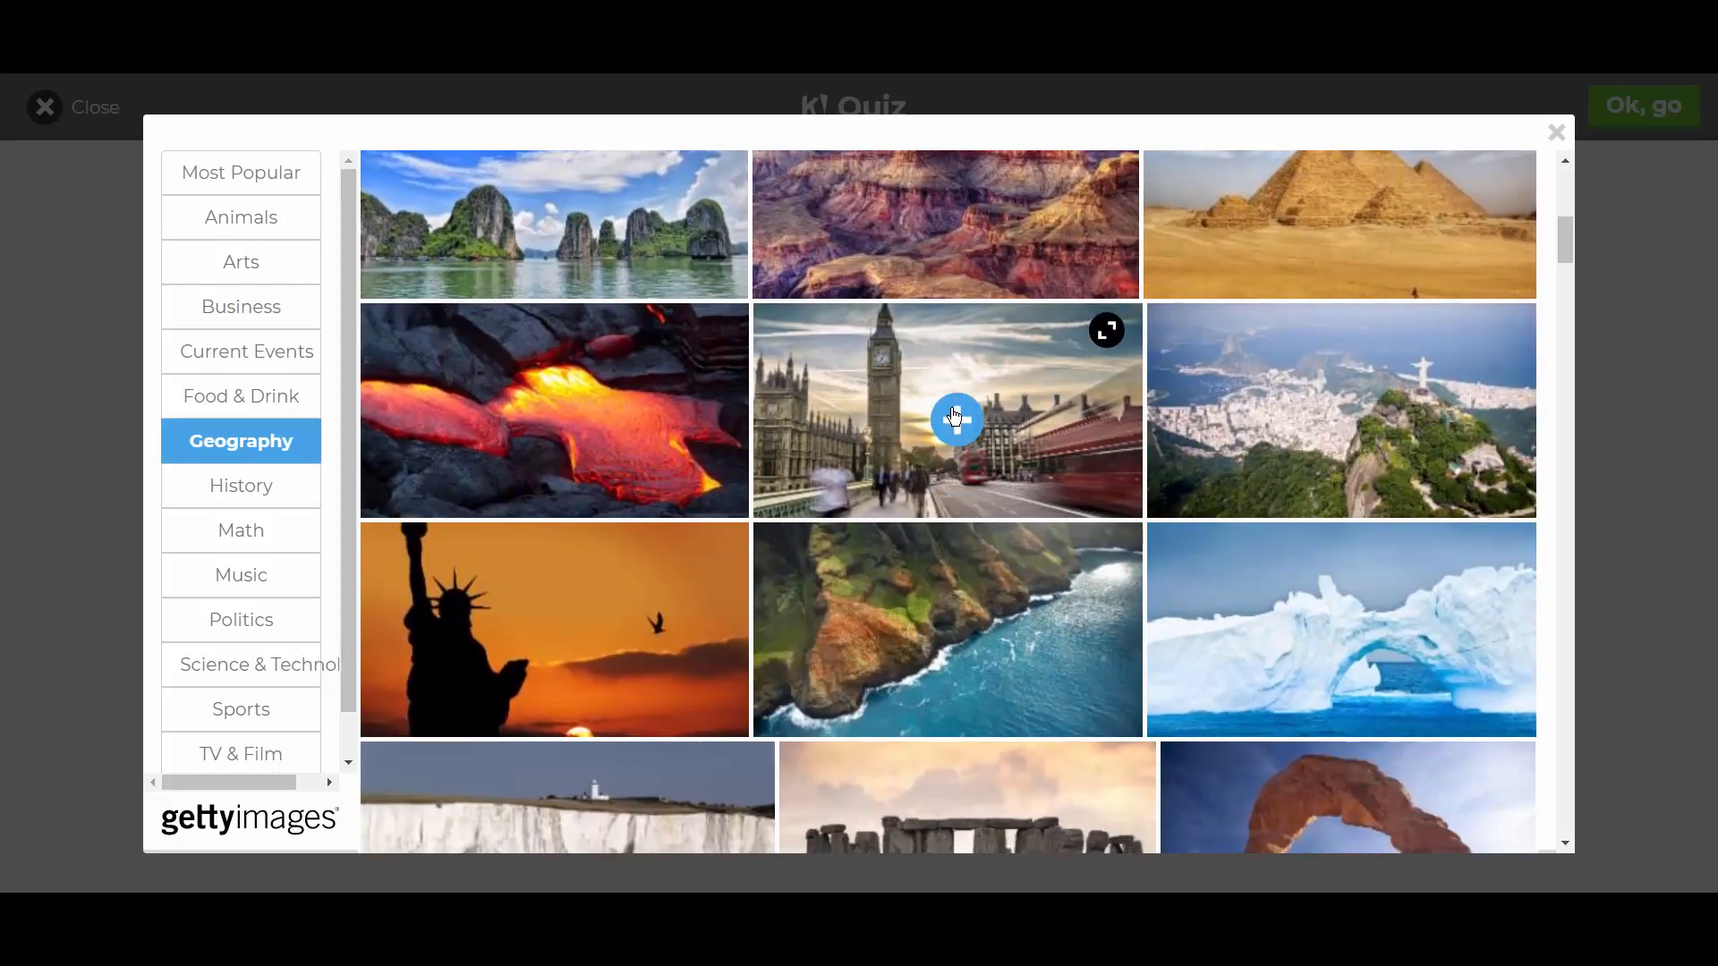
click(956, 419)
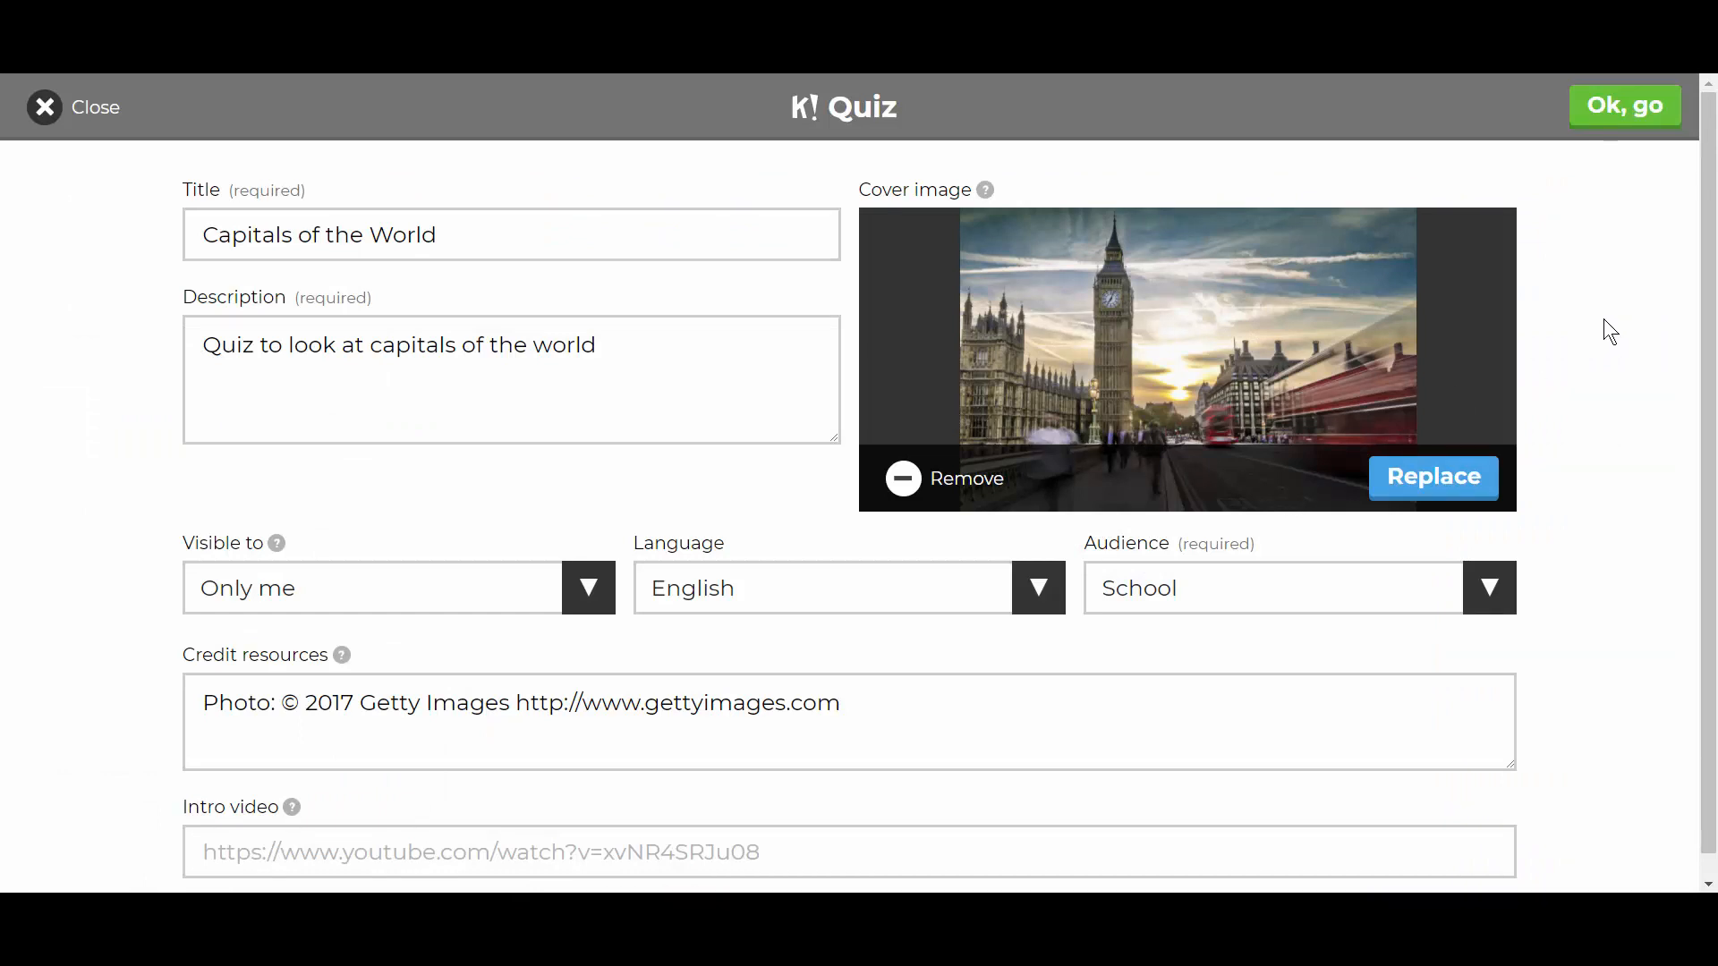
click(1630, 121)
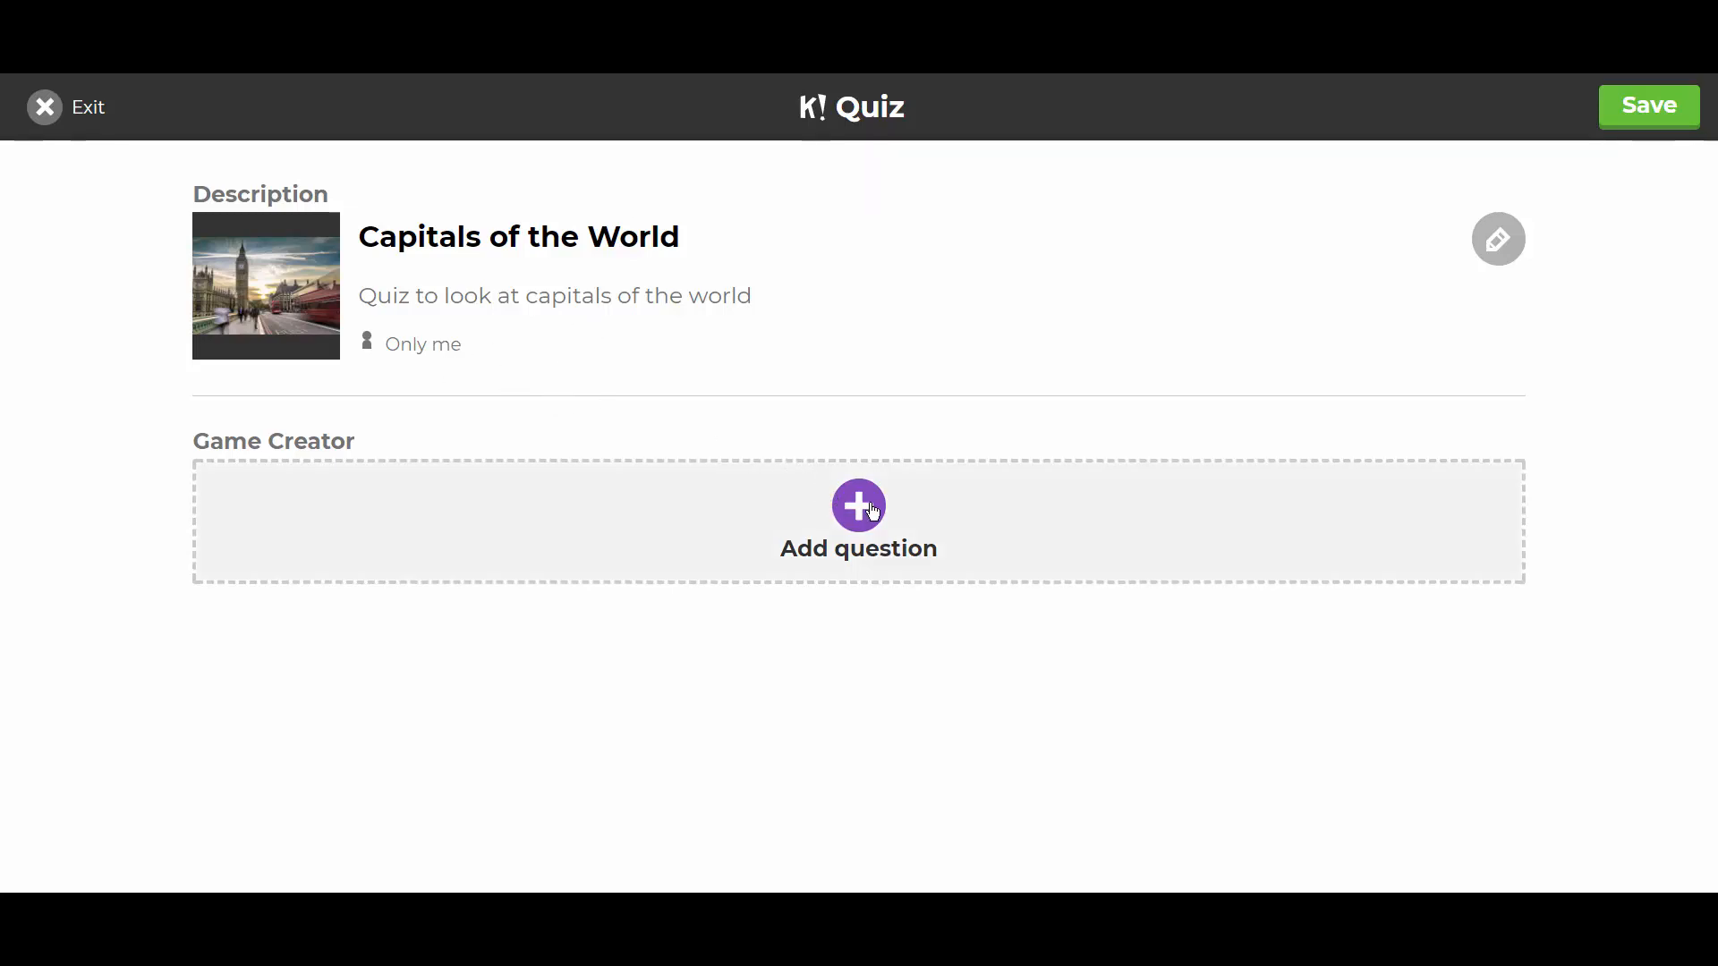
- Add question 1, 'What is the capital of the UK', keeping the 20 sec time limit
click(873, 510)
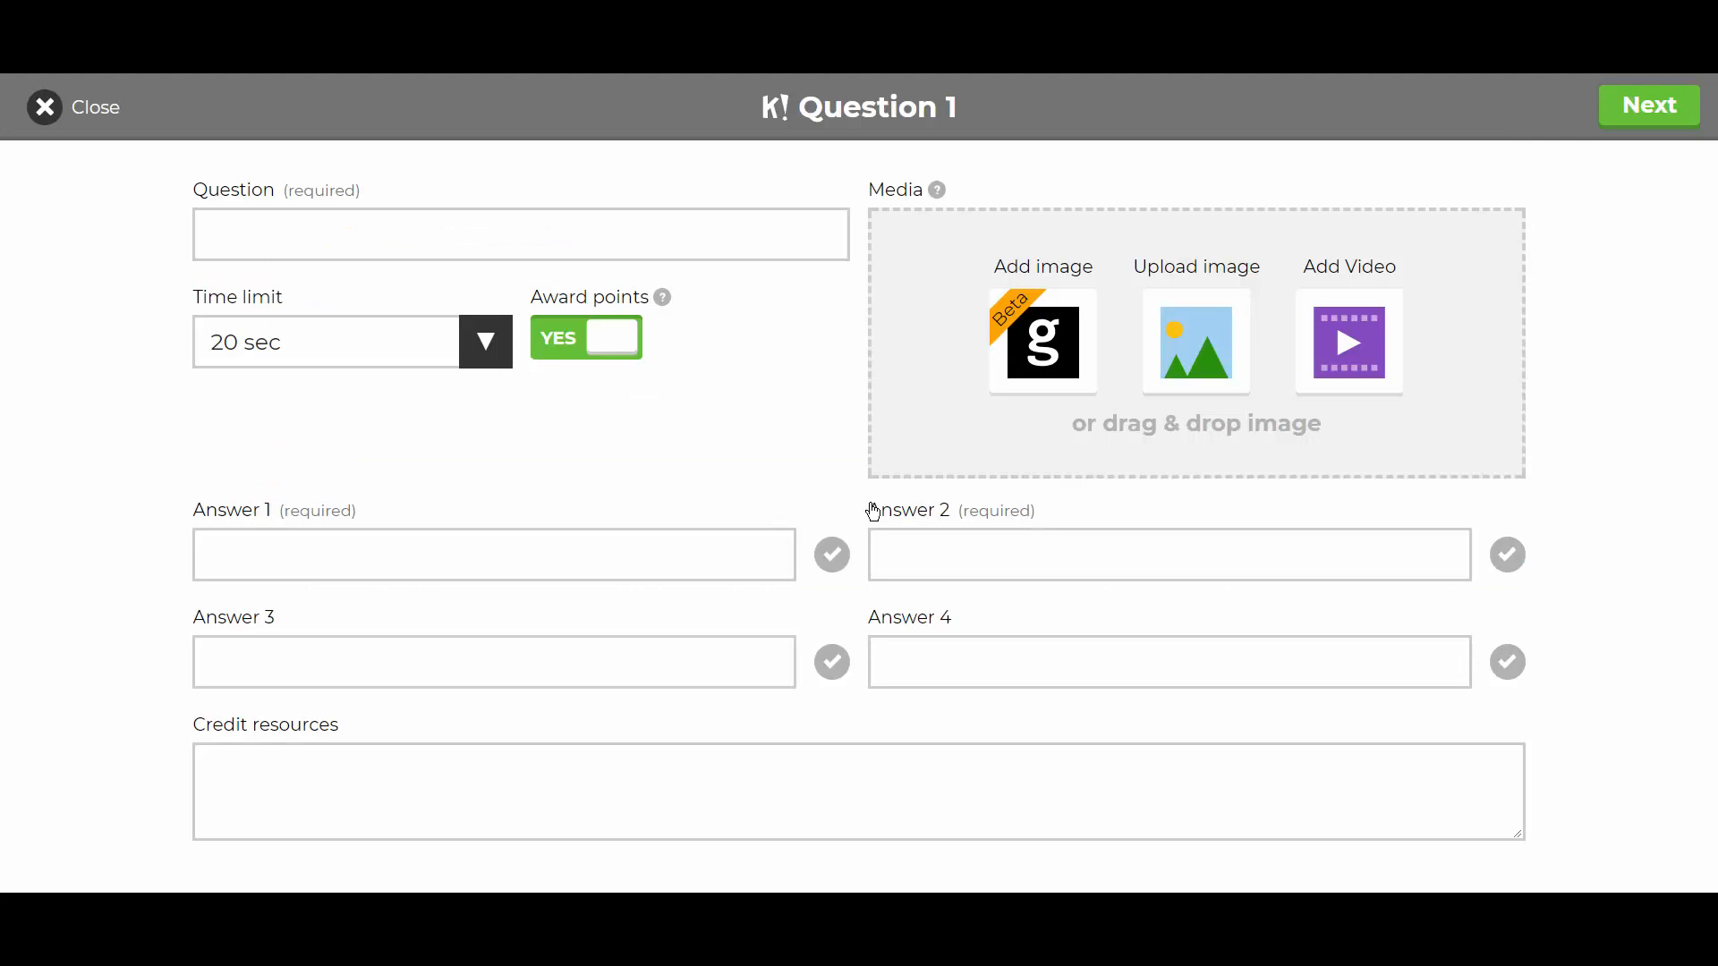
click(252, 239)
text(W)
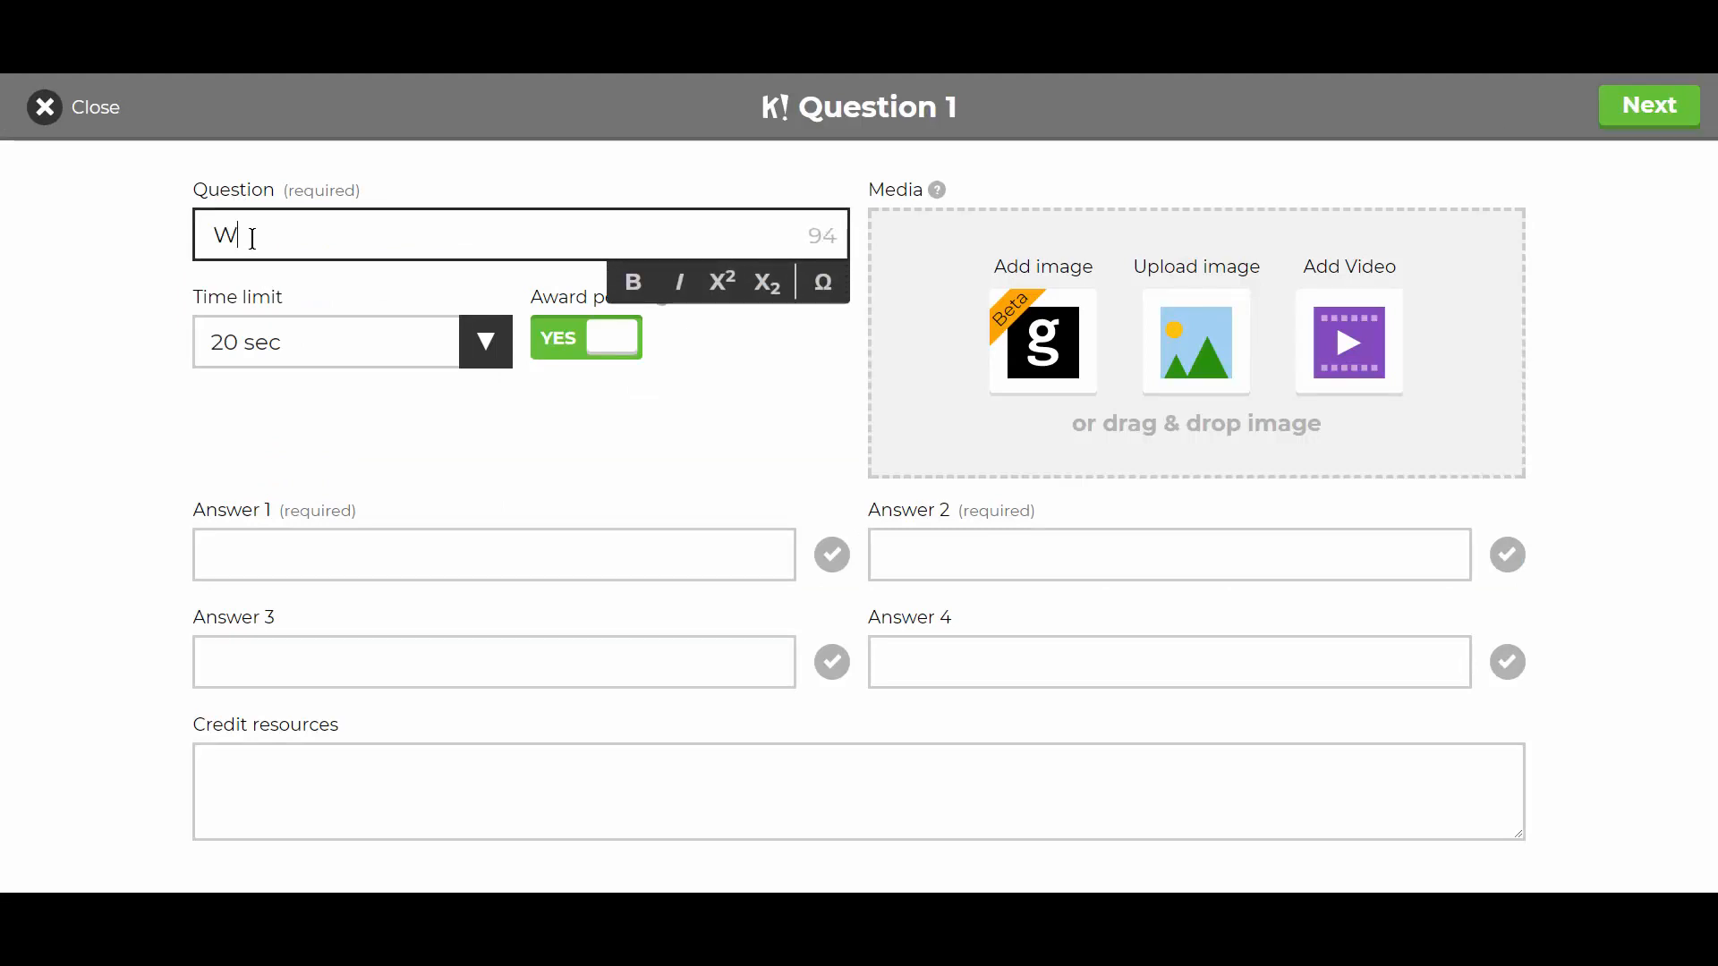
text(hat is the capital of the UK)
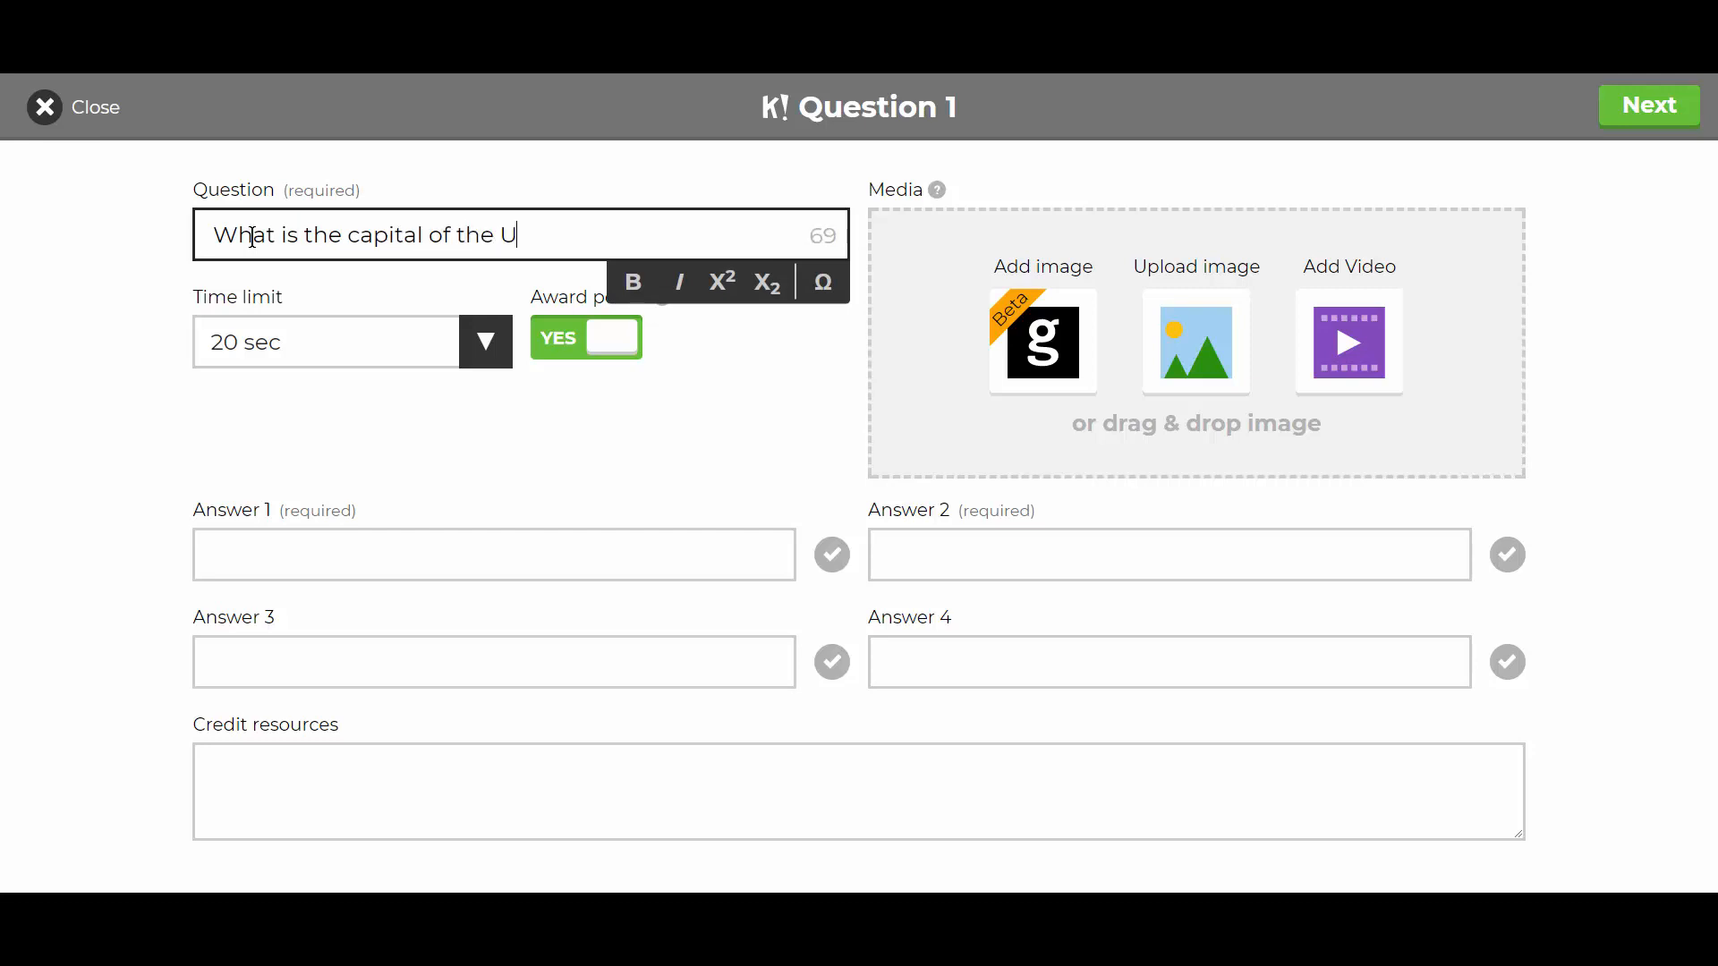
click(299, 387)
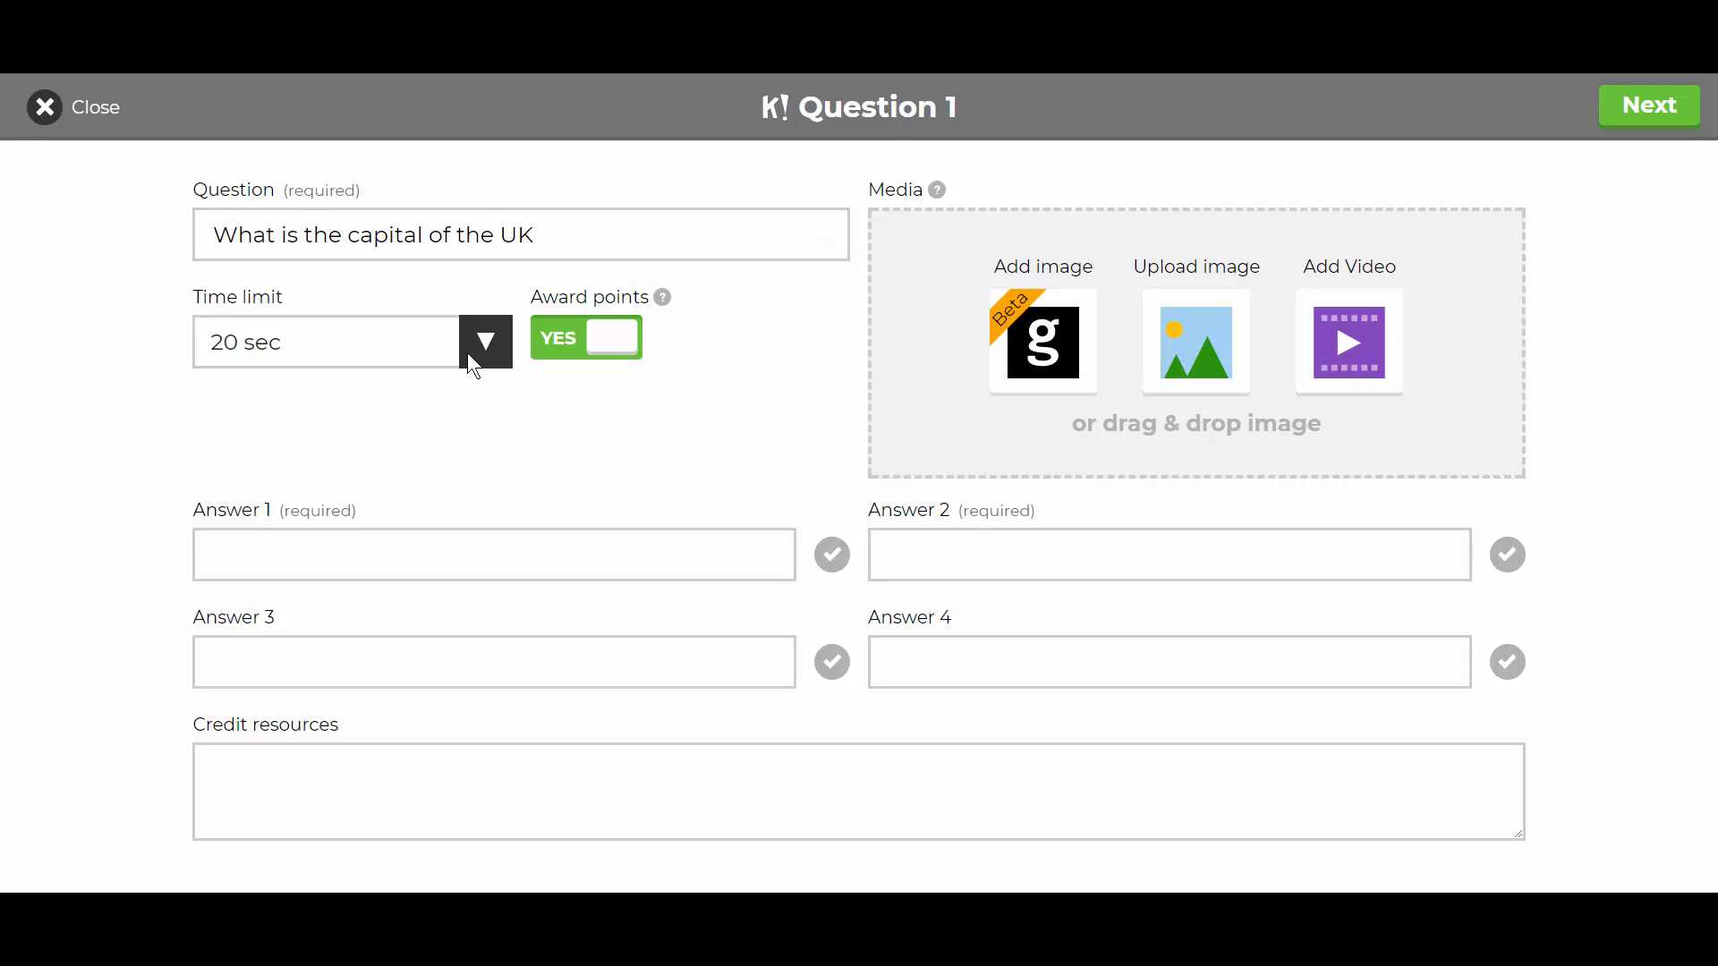
click(474, 367)
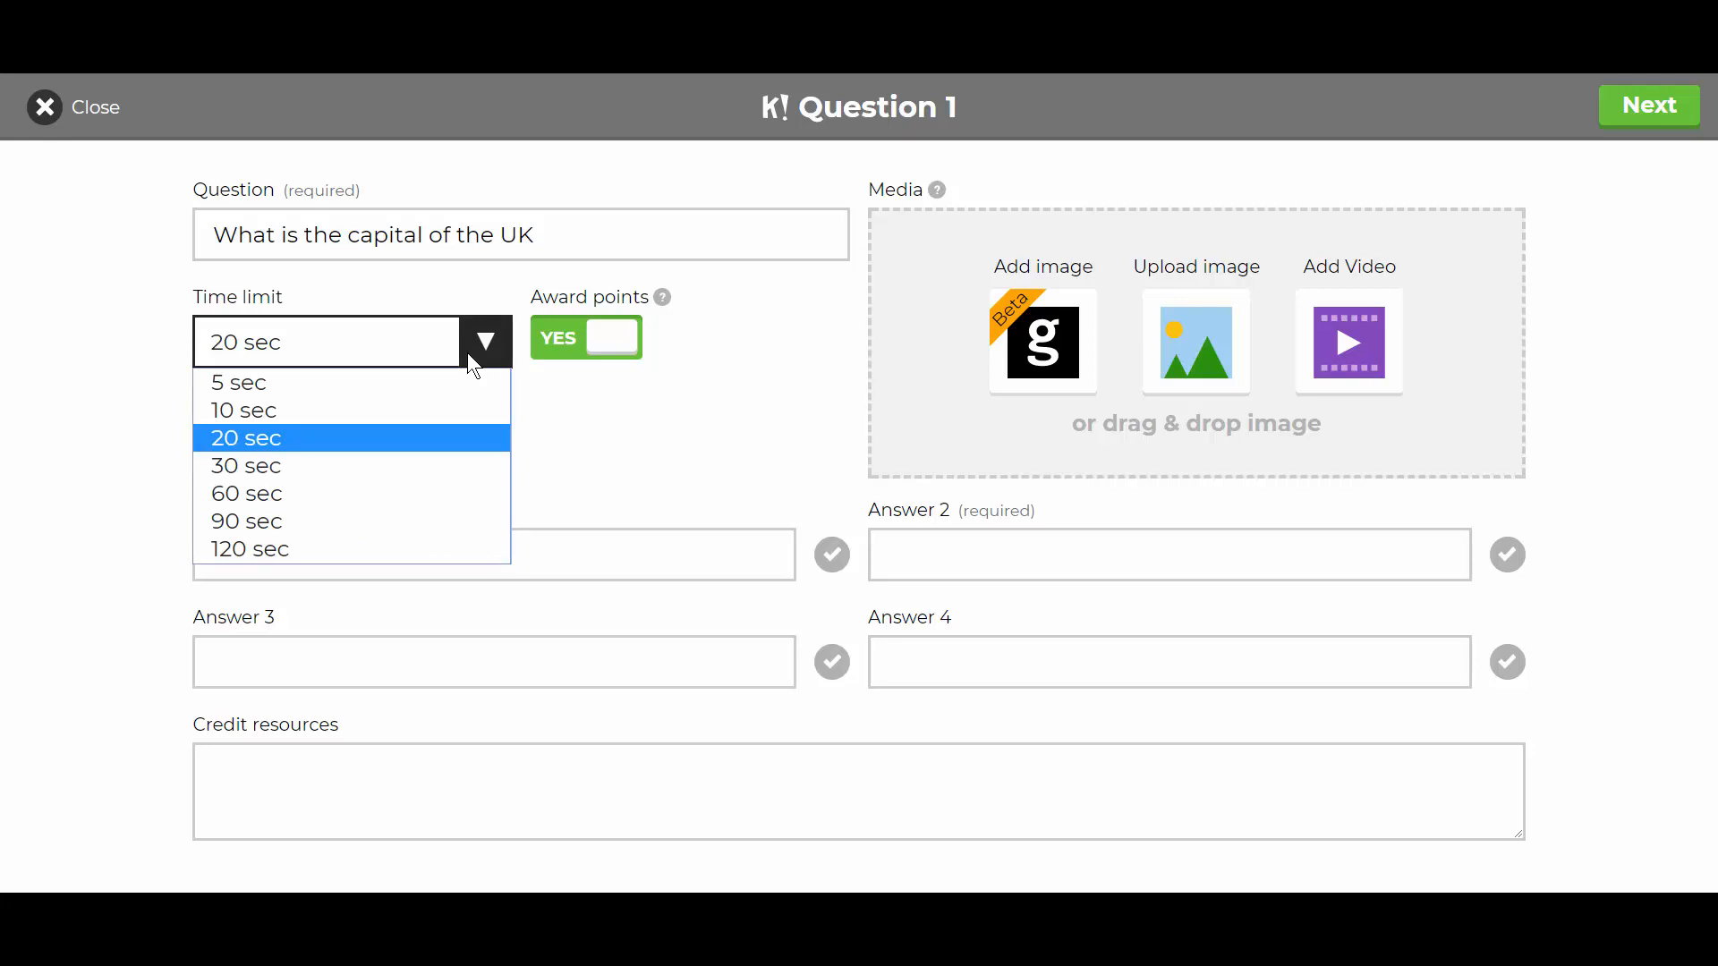
click(468, 355)
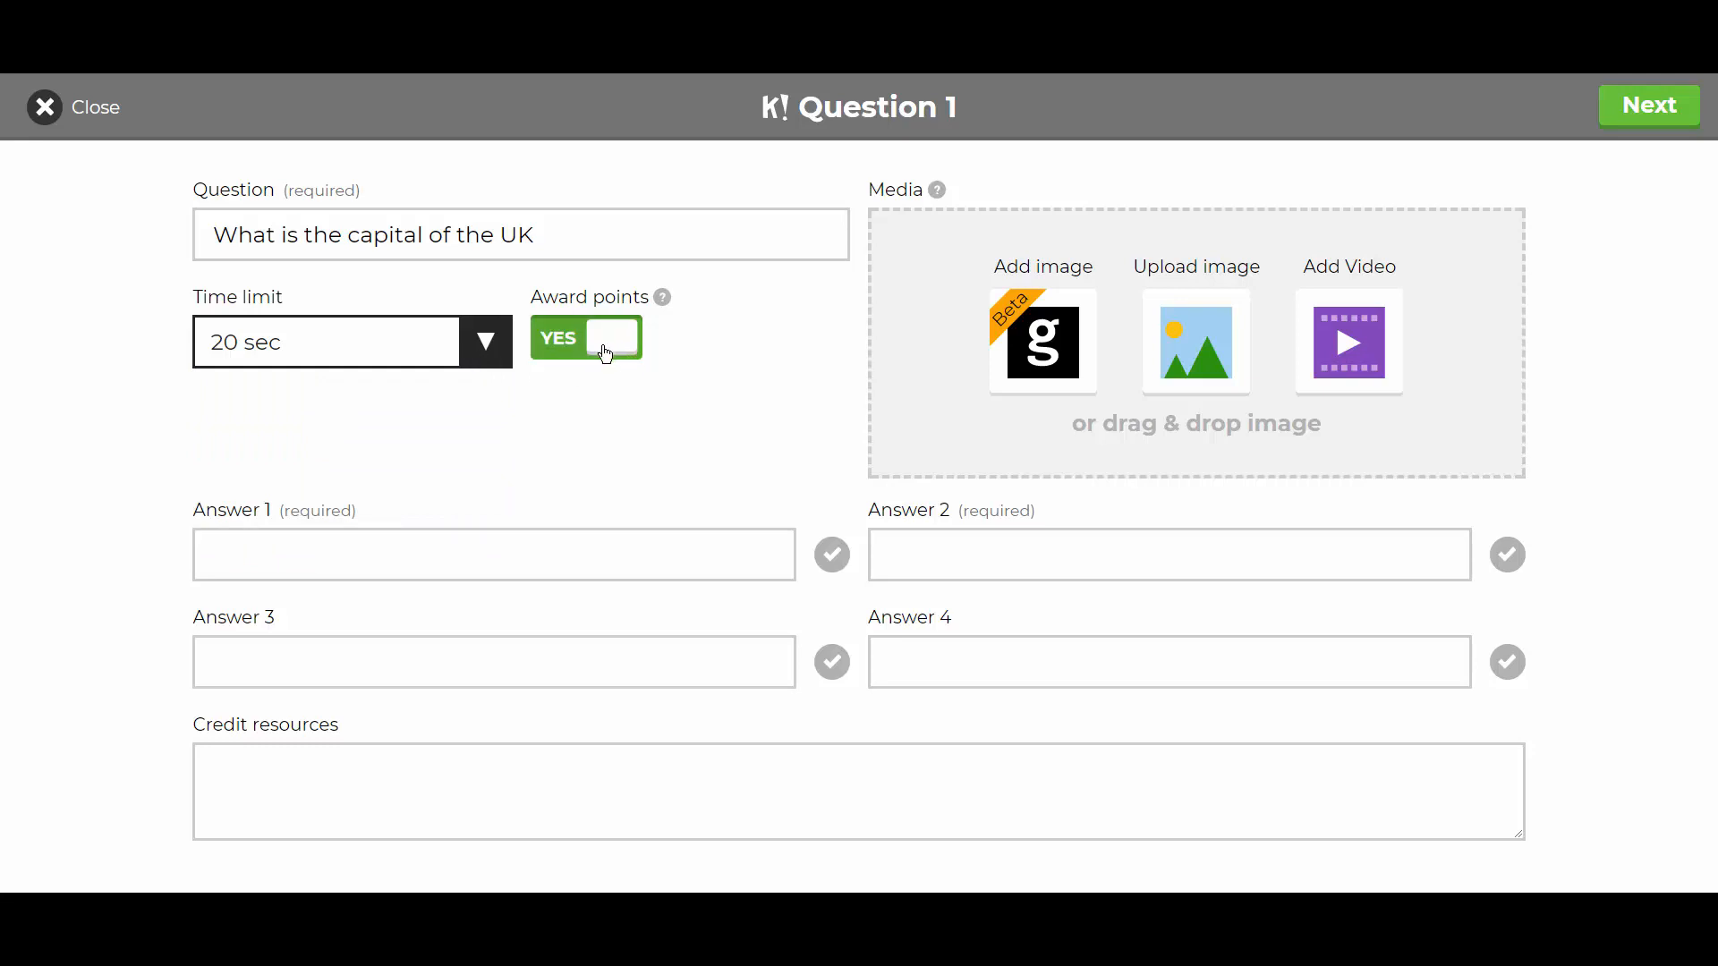
click(378, 563)
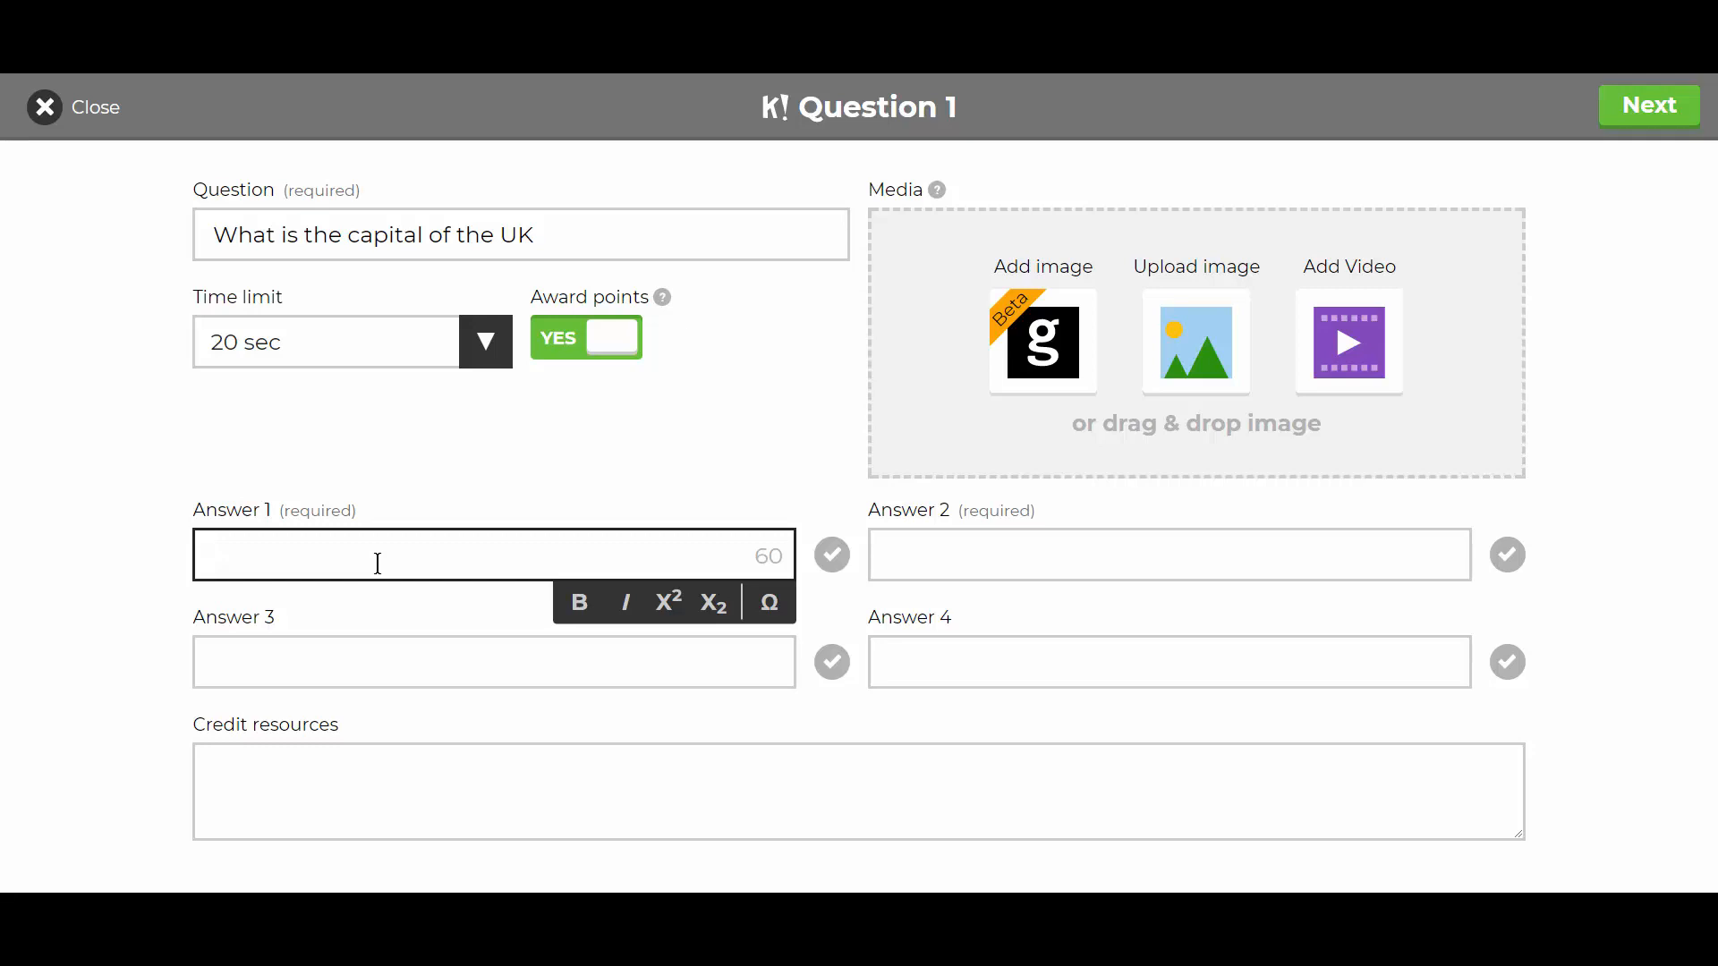
- Enter question 1's answers London, Berlin, Paris and Washington DC
text(London)
key(Tab)
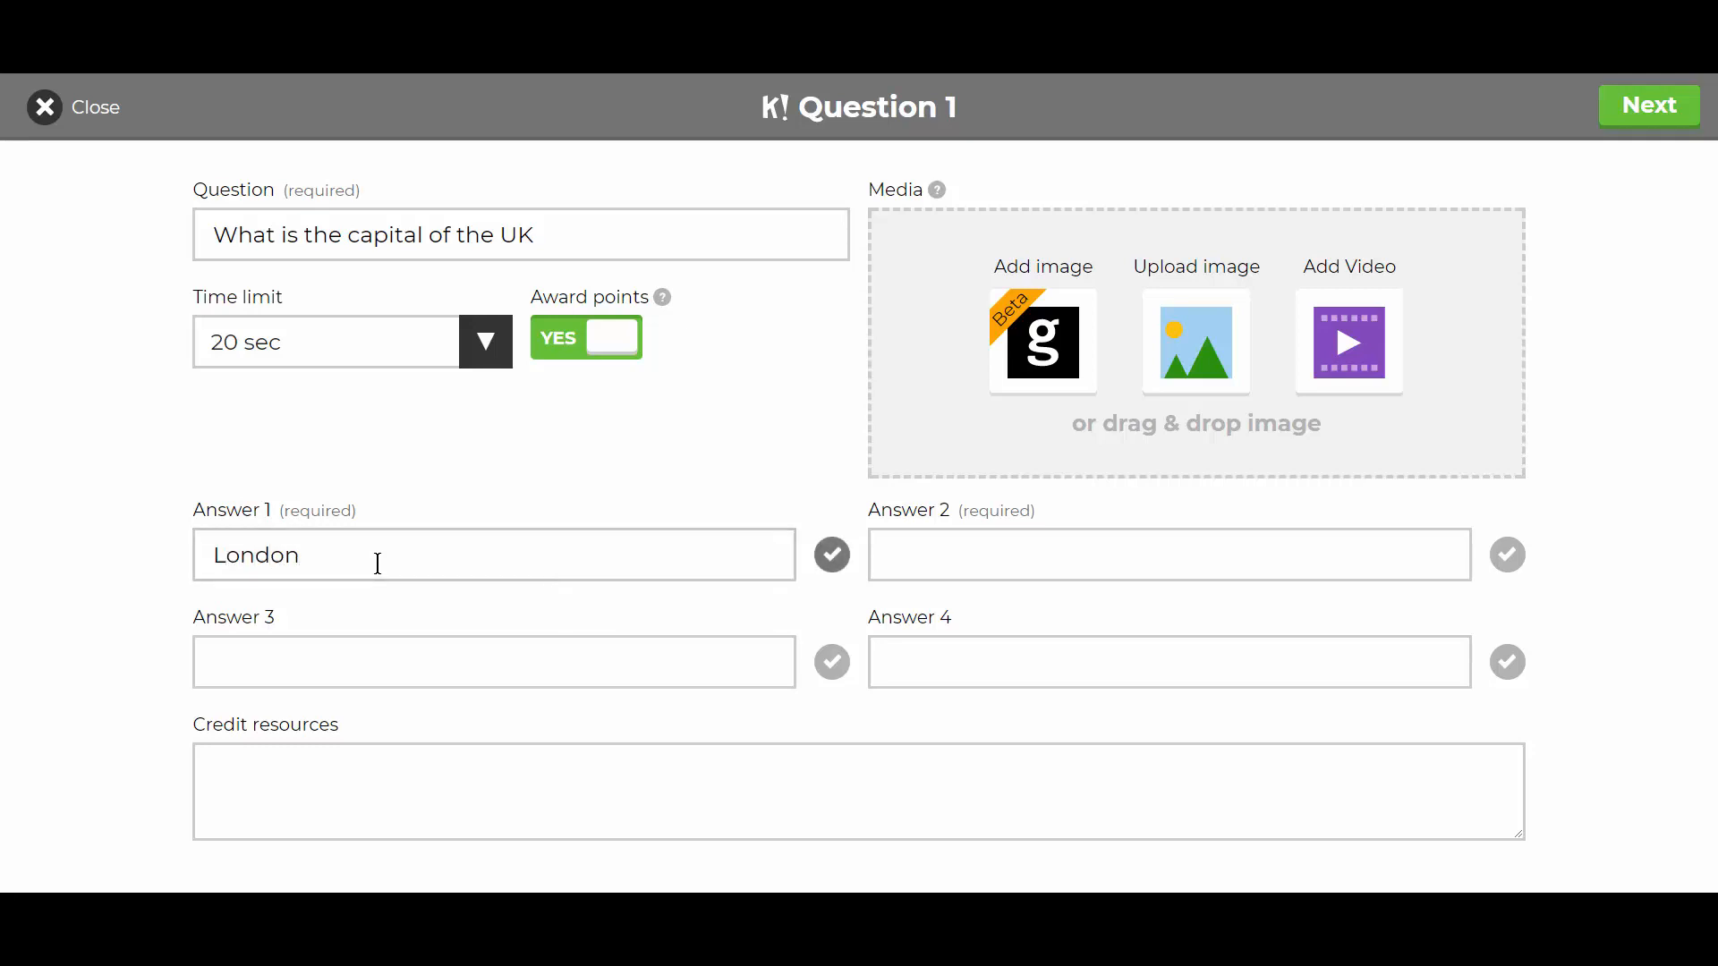
text(V)
key(BackSpace)
text(B)
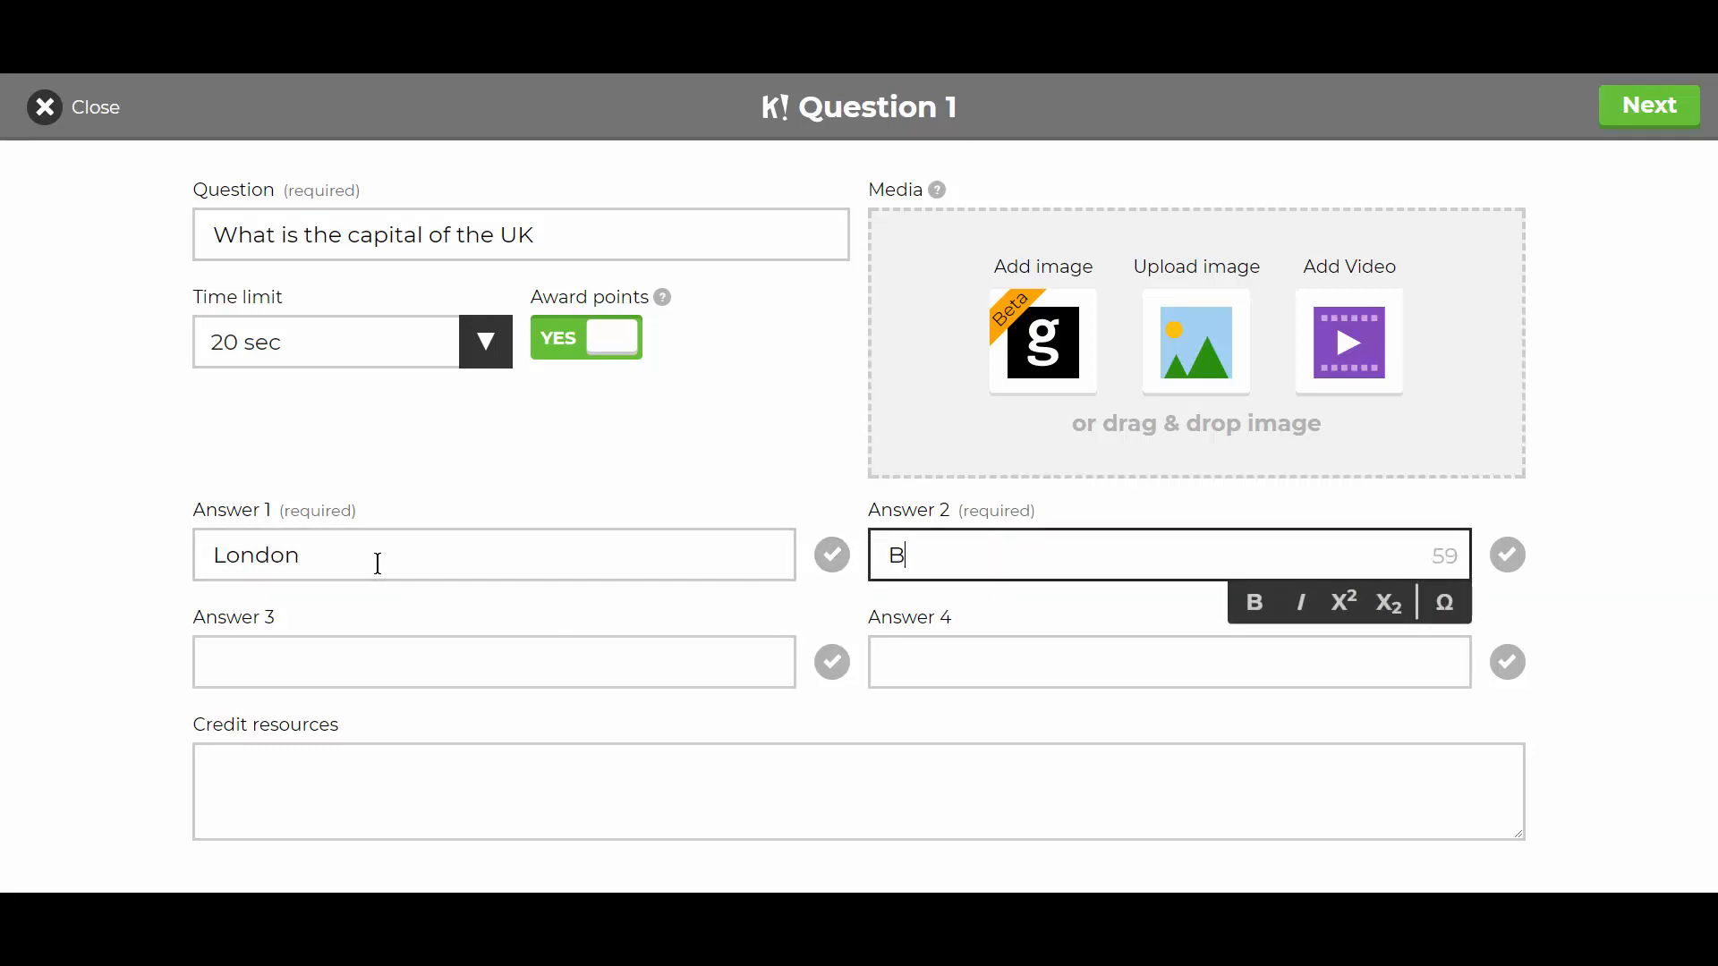
text(erlin)
key(Tab)
key(Tab)
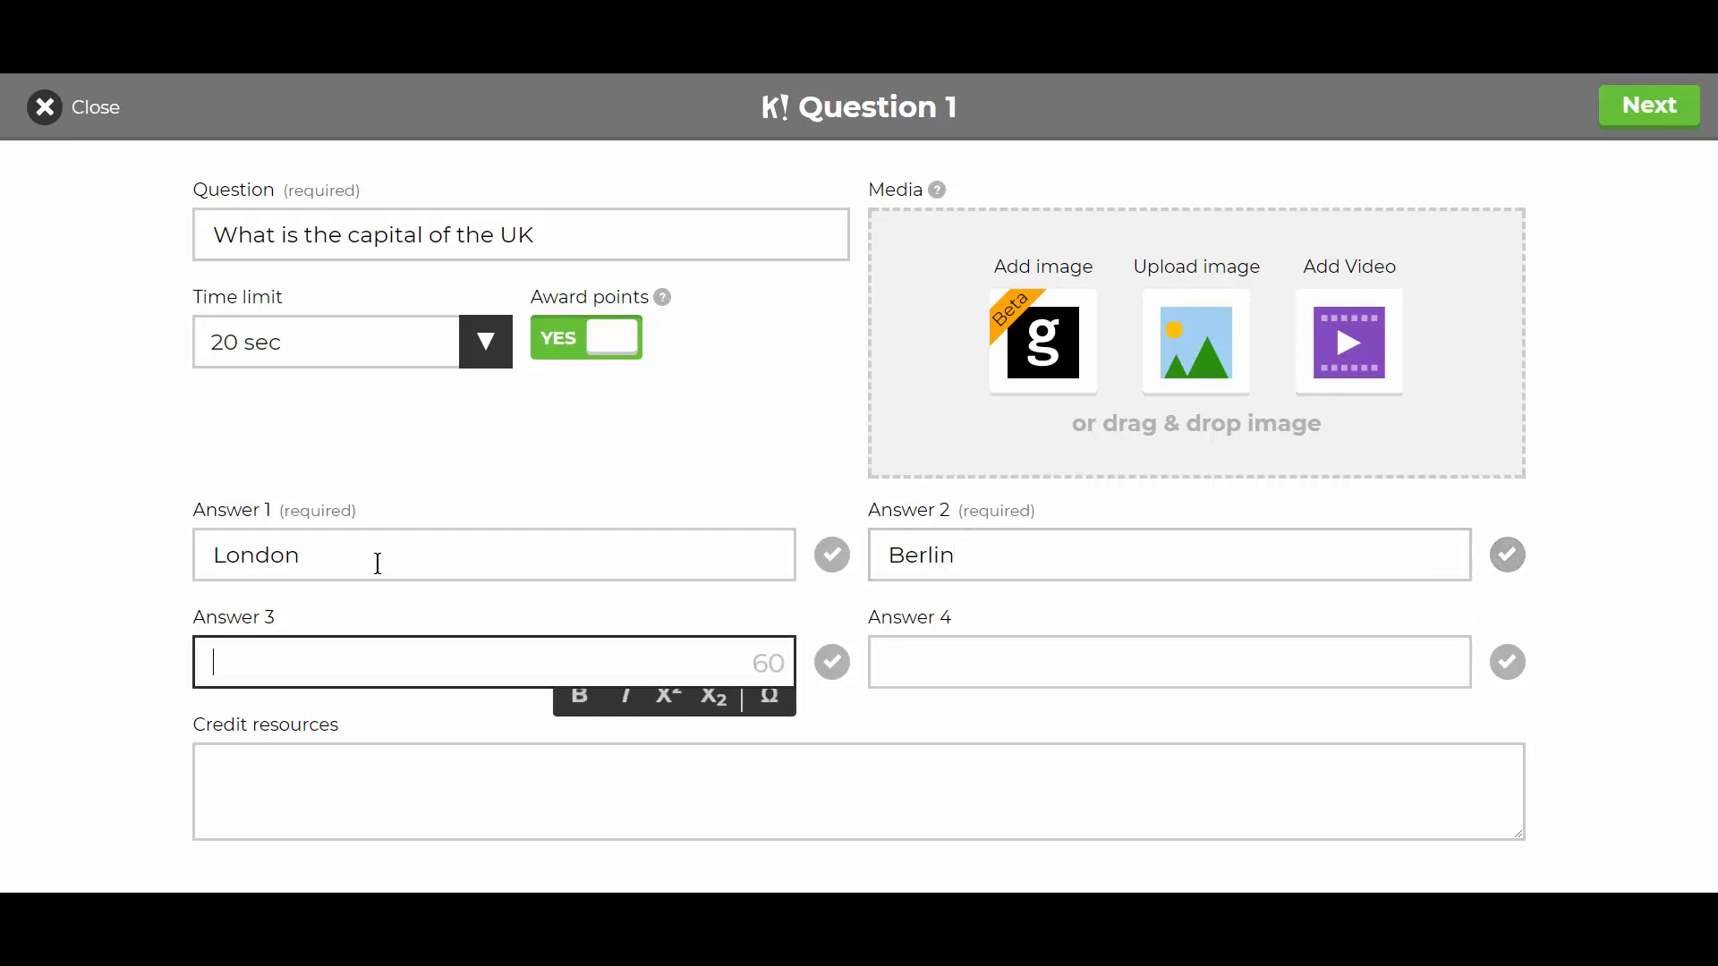
text(Paris)
key(Tab)
key(Tab)
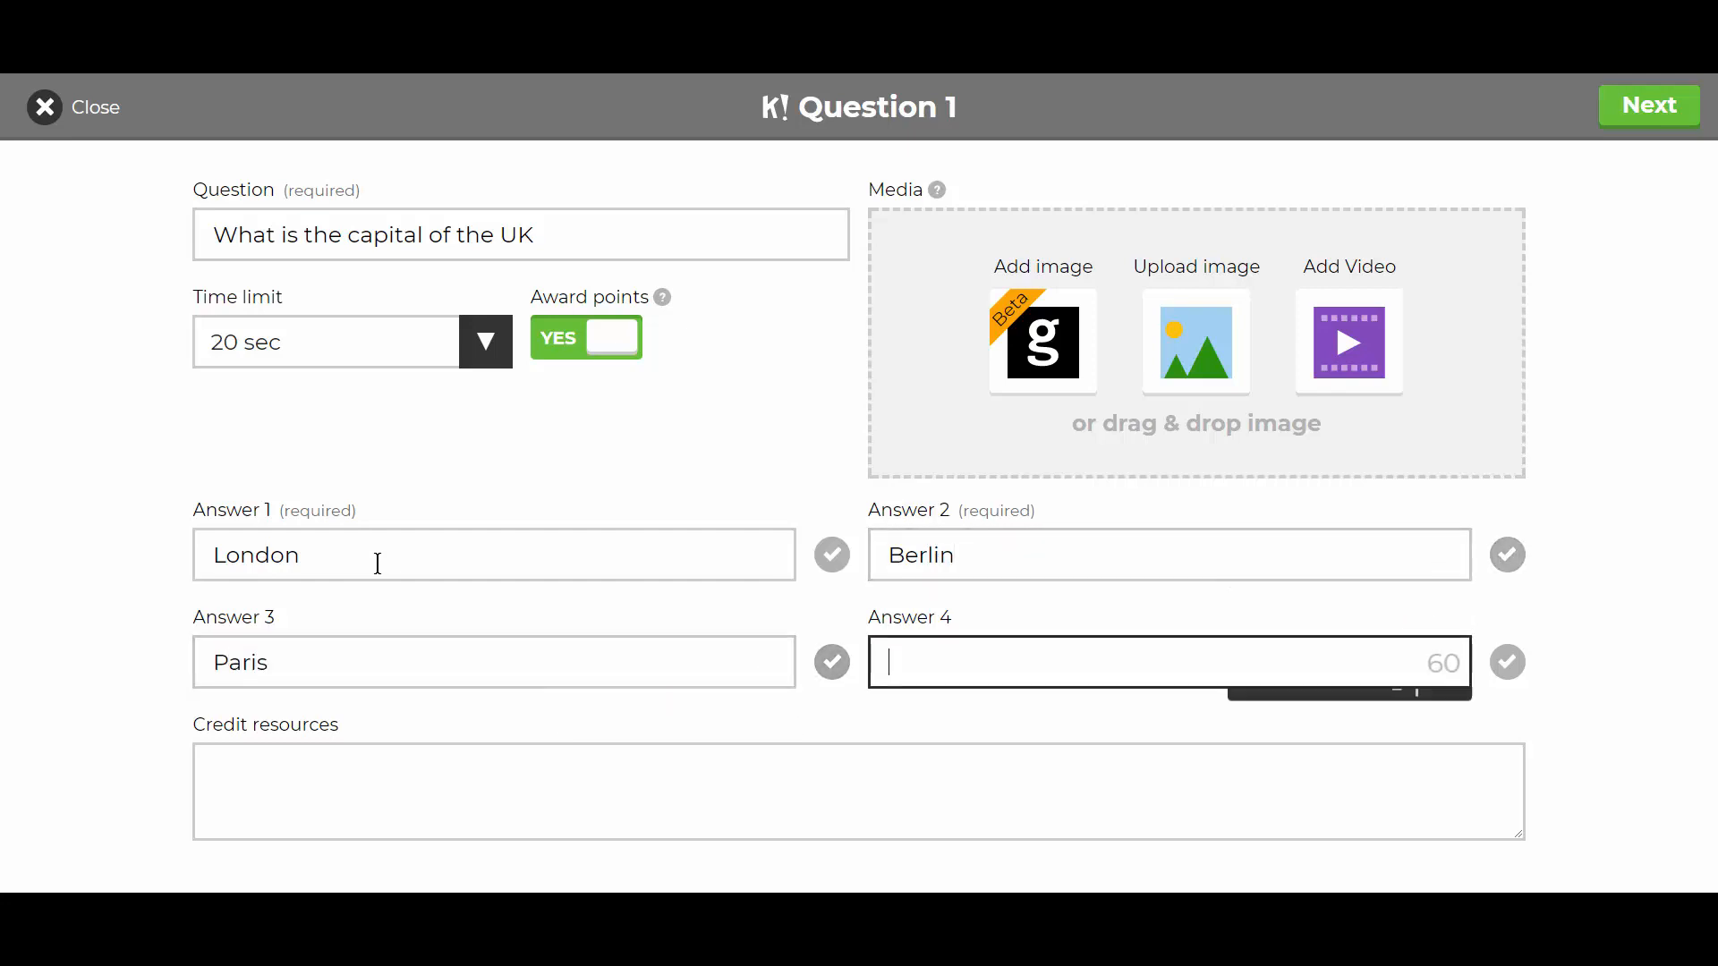
text(Washing)
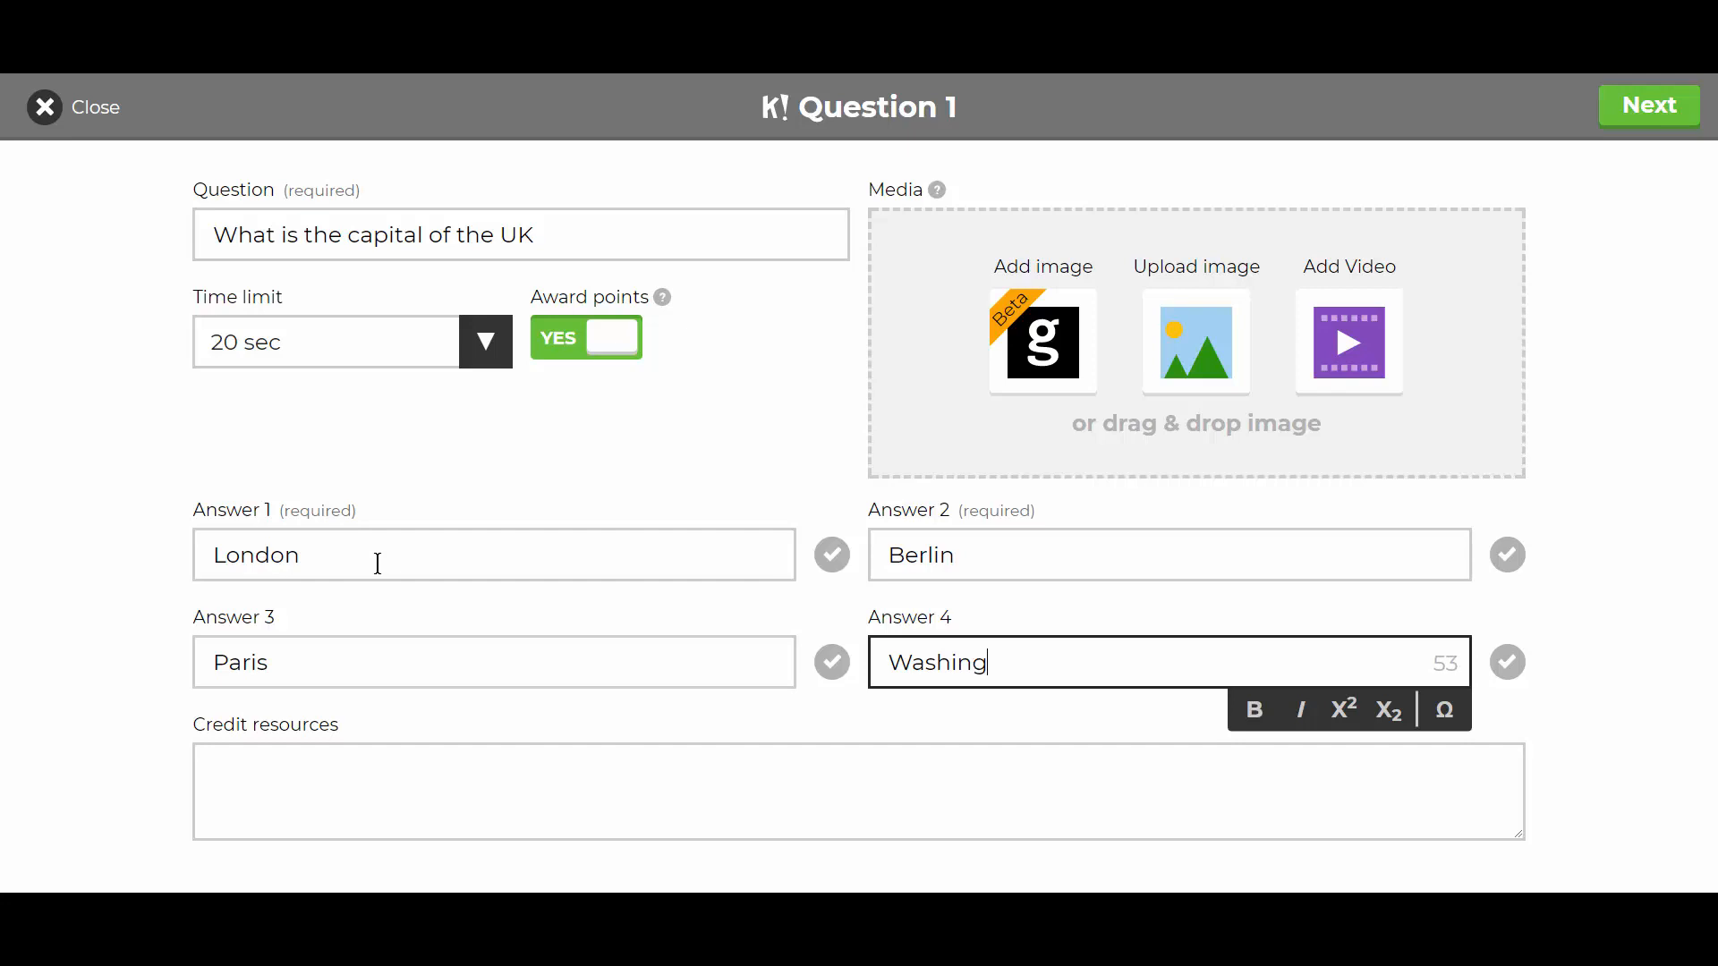
text(ton DC)
click(268, 783)
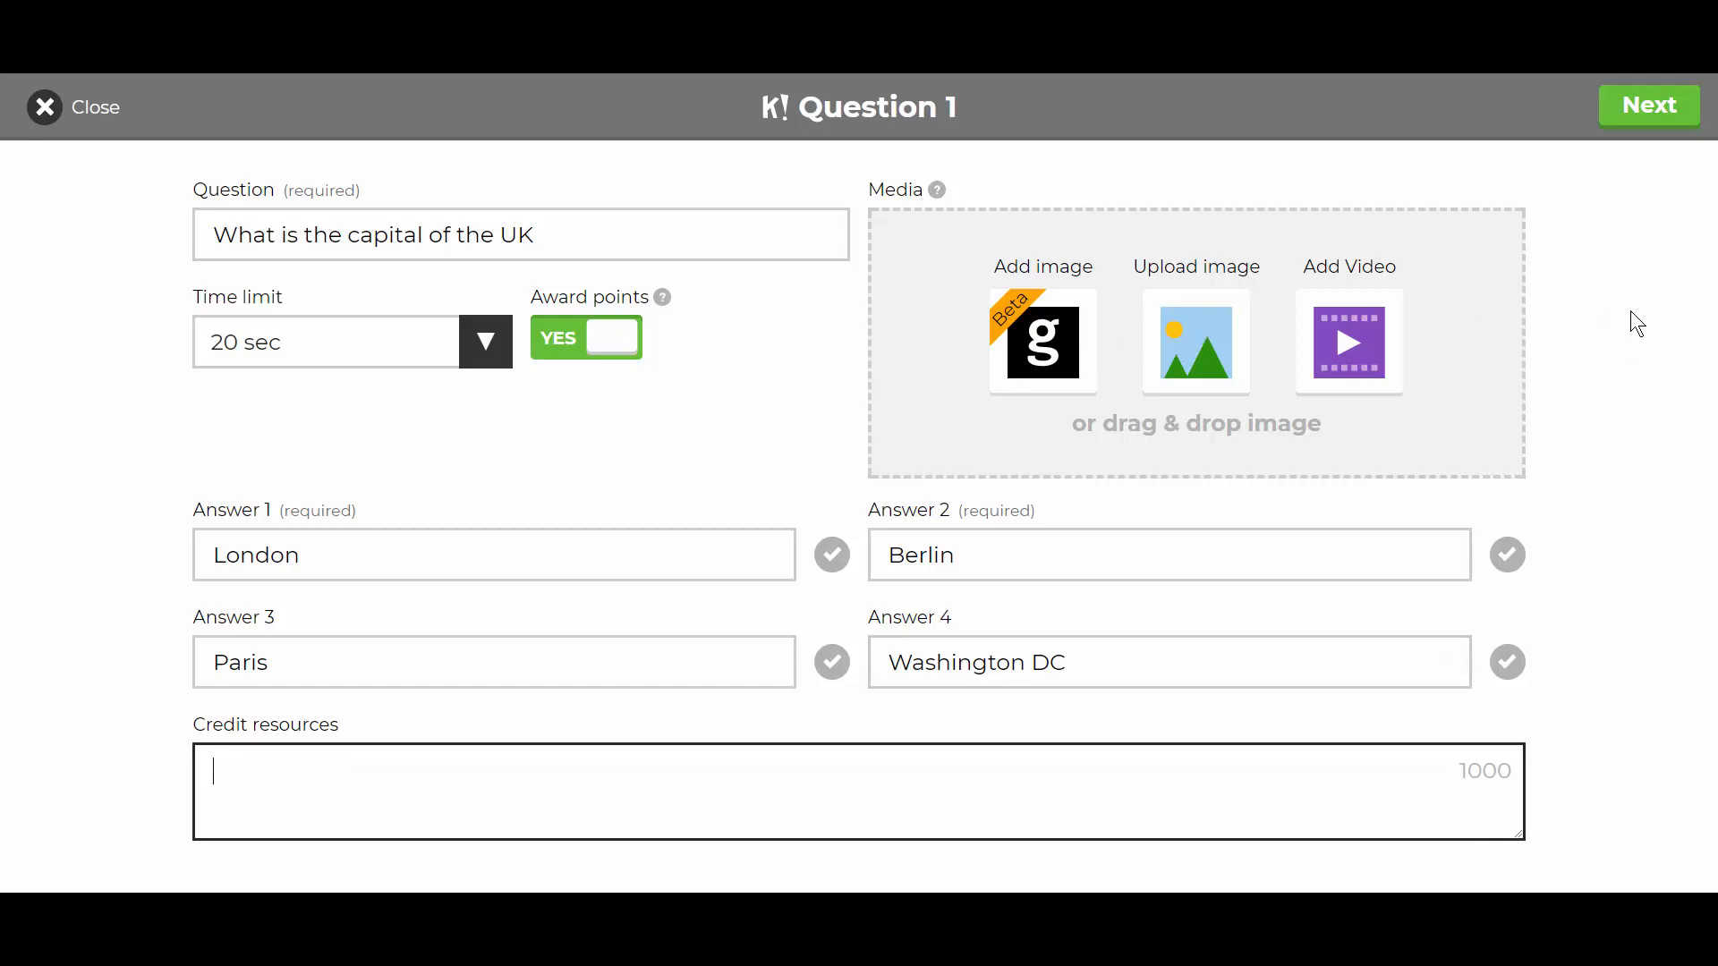
click(1646, 107)
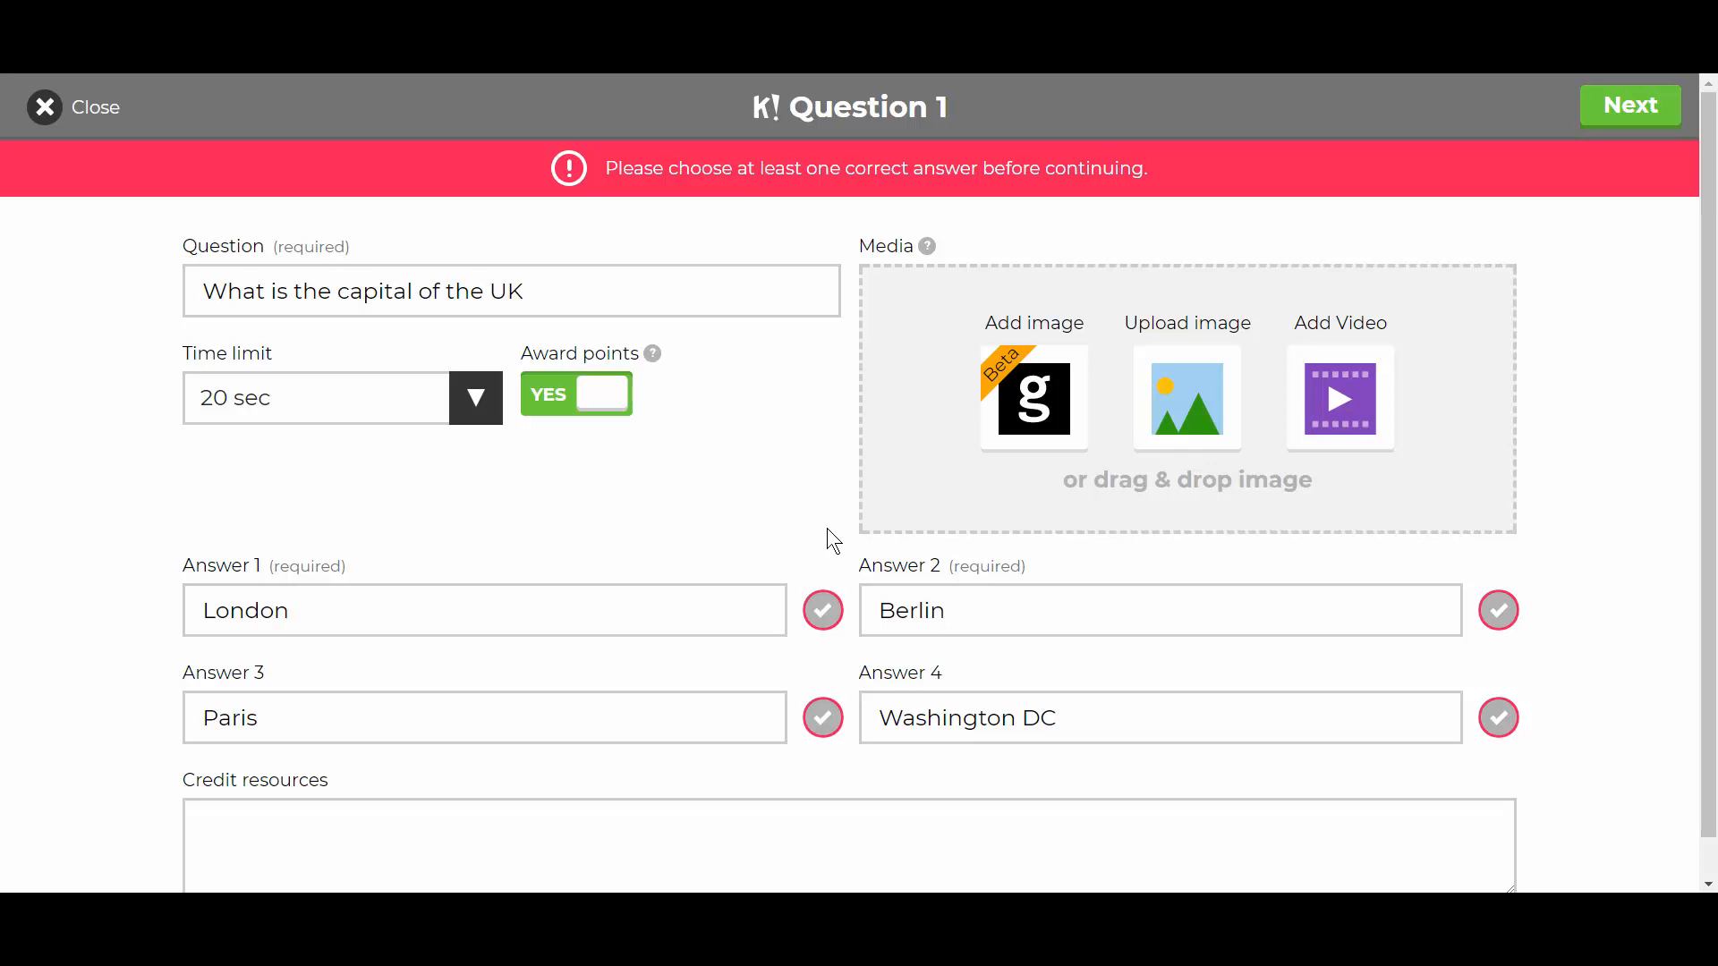
- Mark London as correct, finish question 1, and duplicate it
click(822, 615)
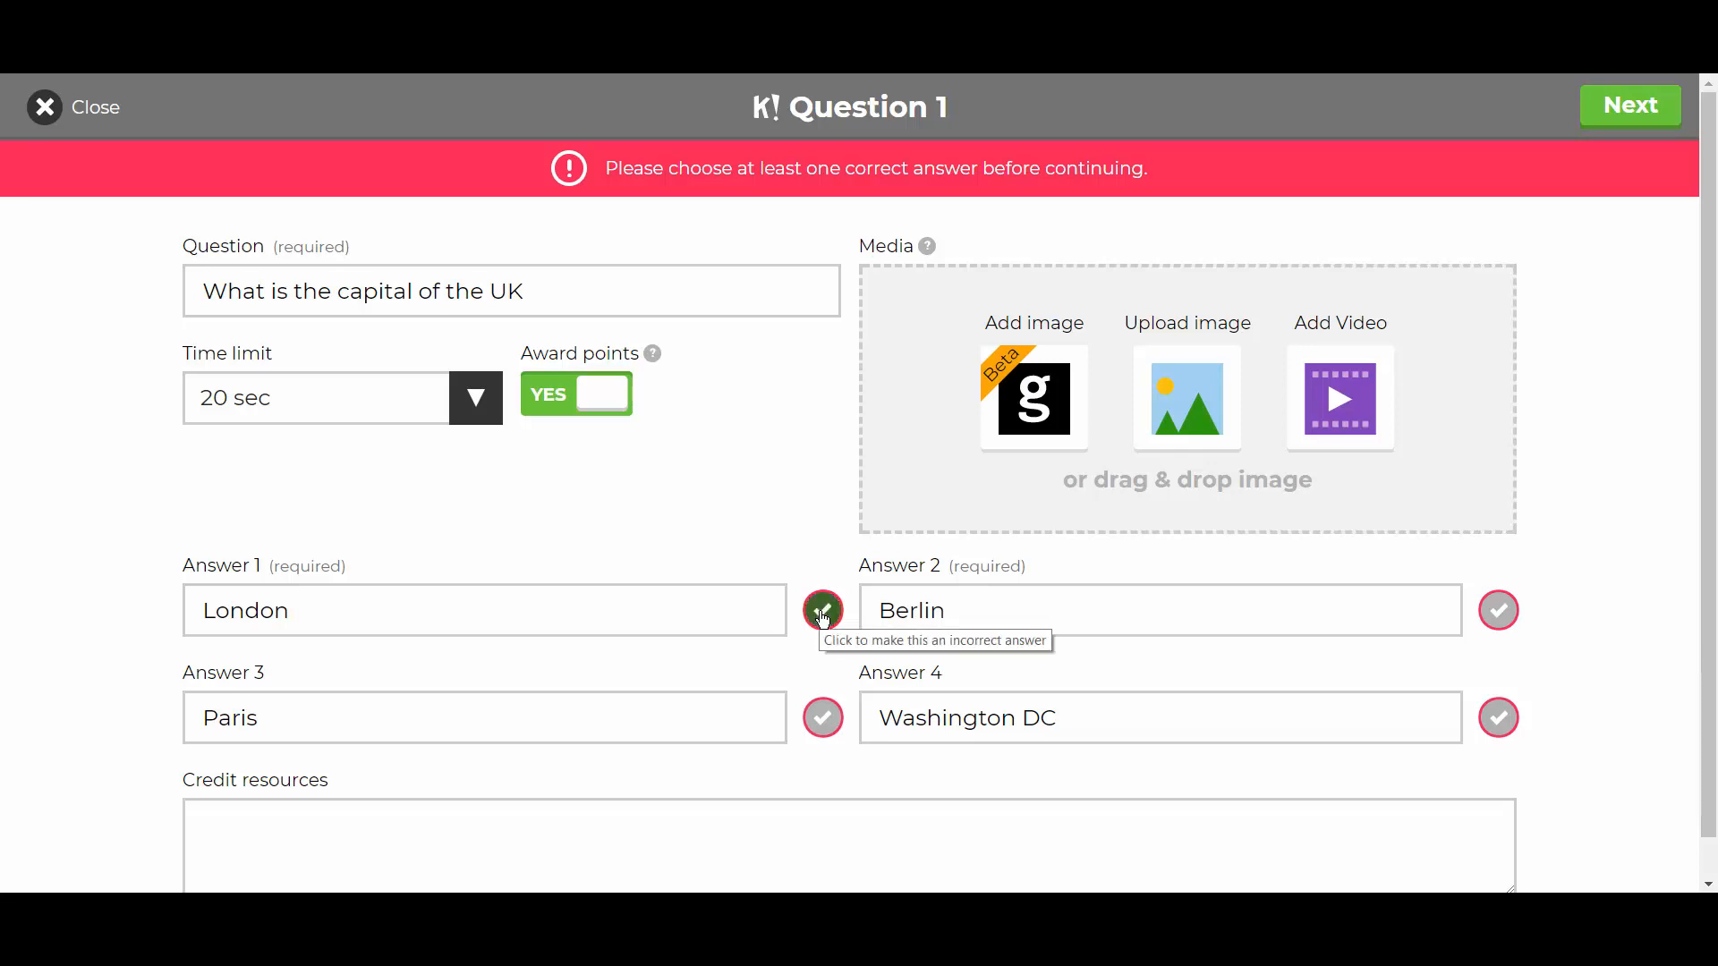
click(1634, 117)
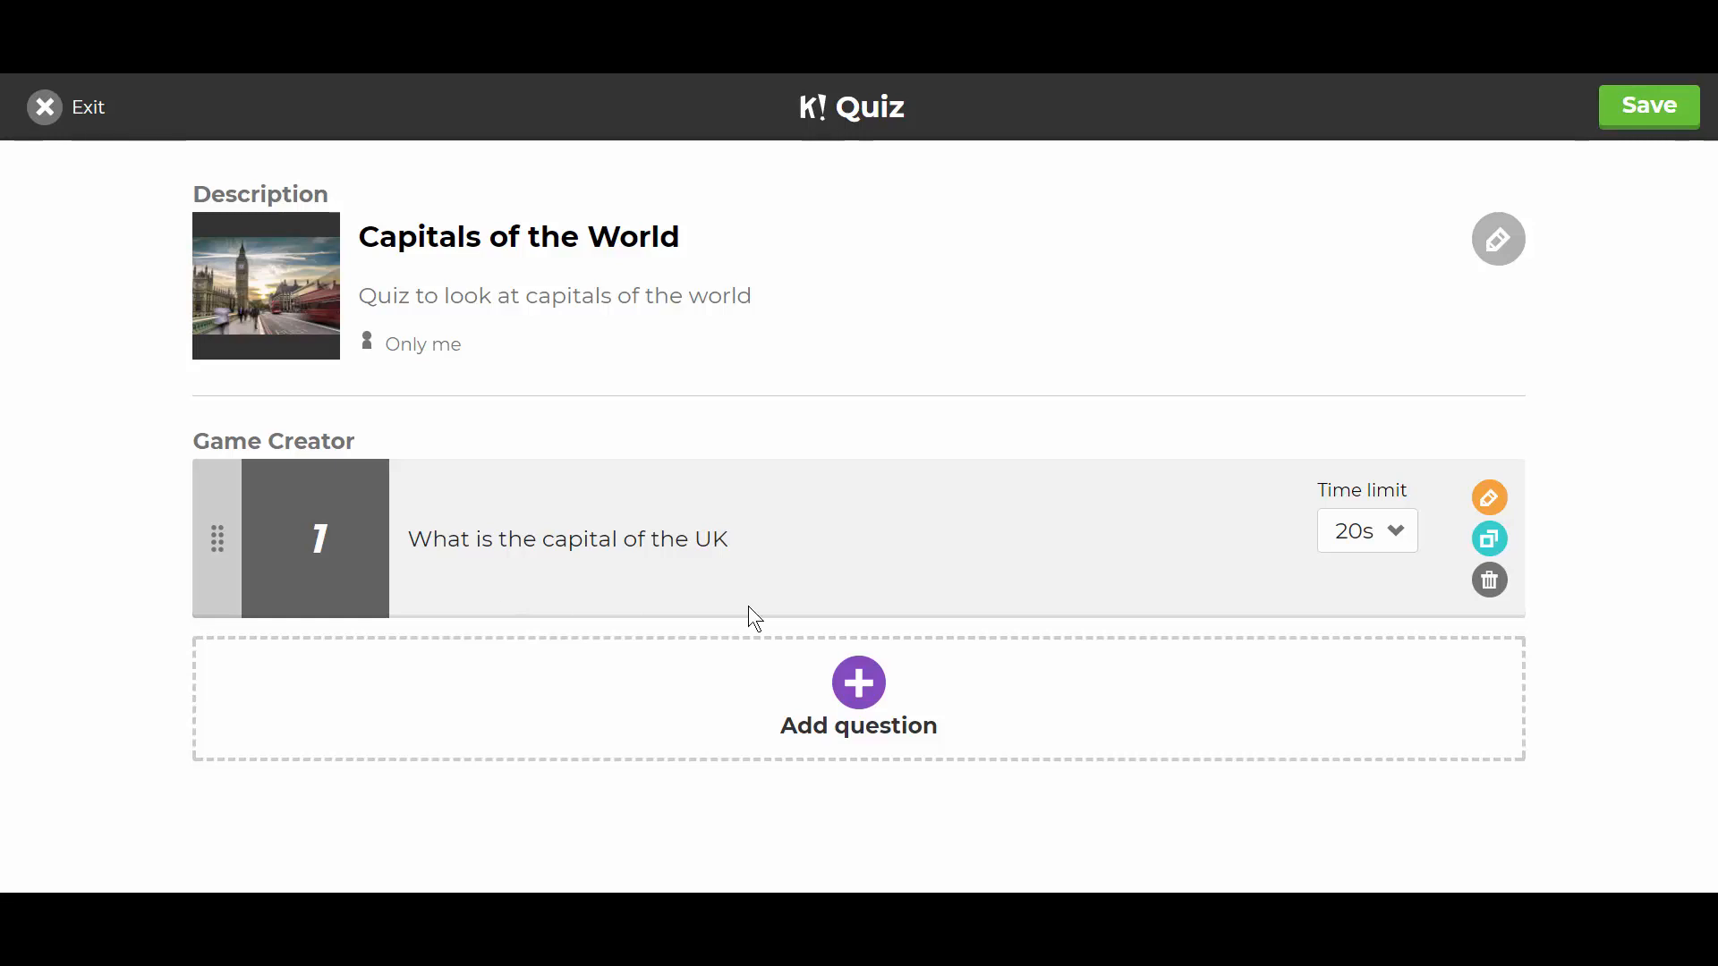
click(1490, 540)
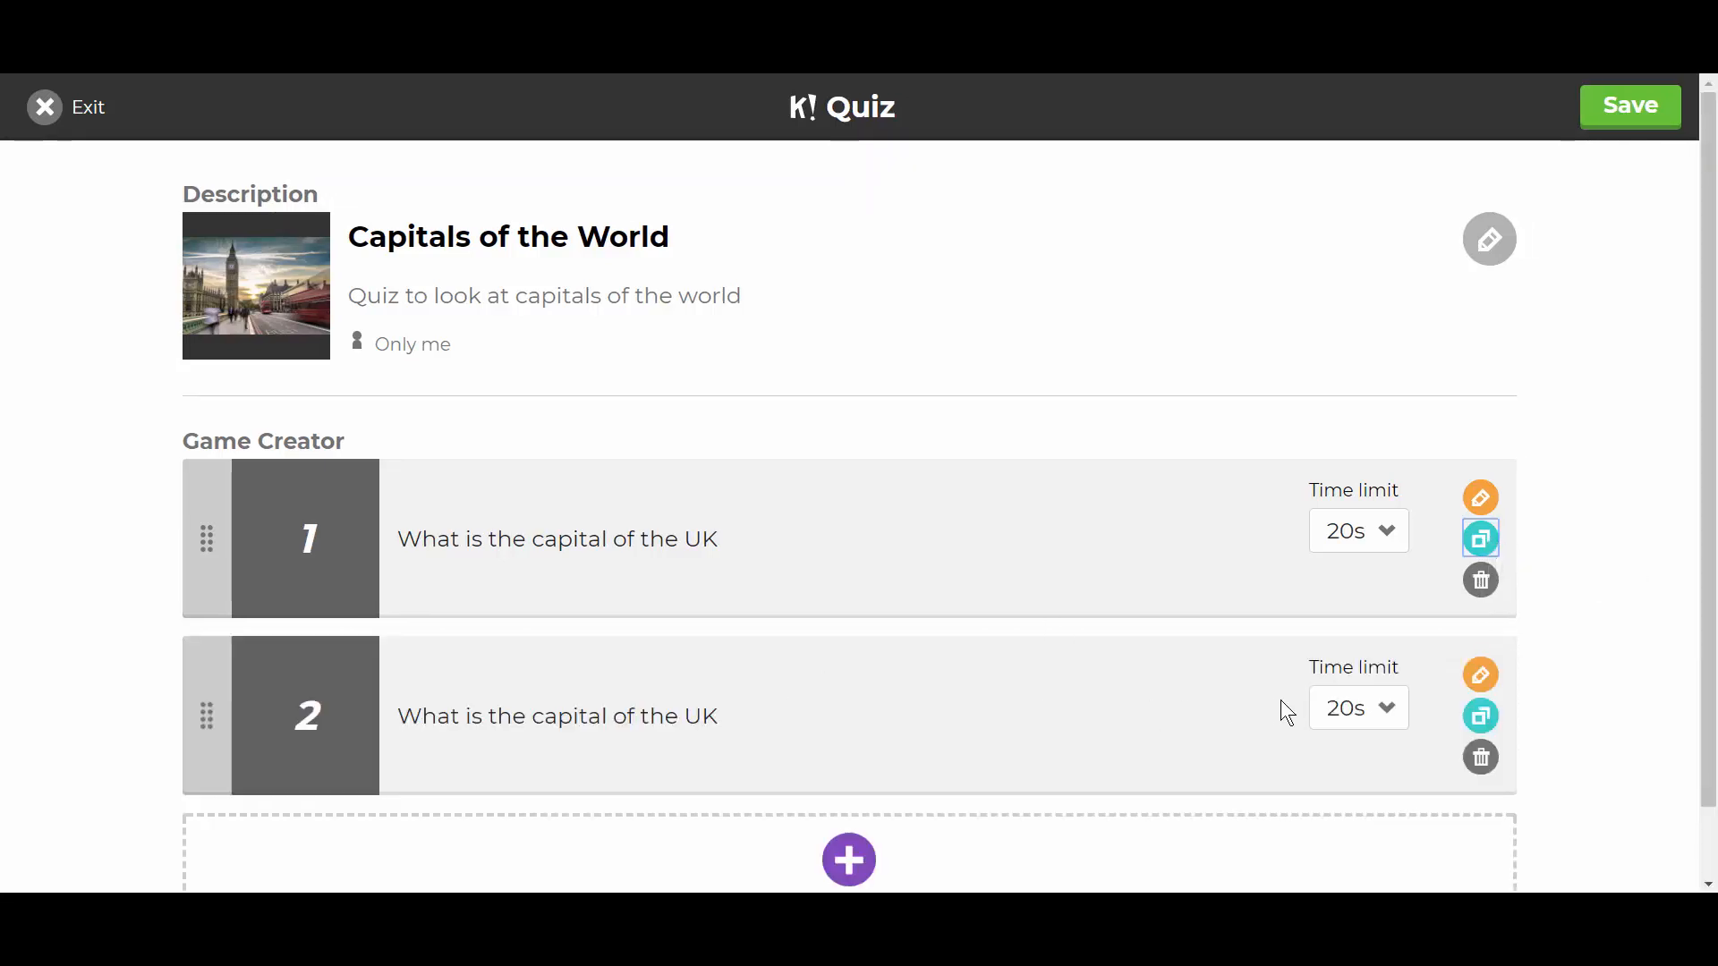
- Reword the copy to 'What is the capital of Germany' and make Berlin the correct answer
click(1486, 684)
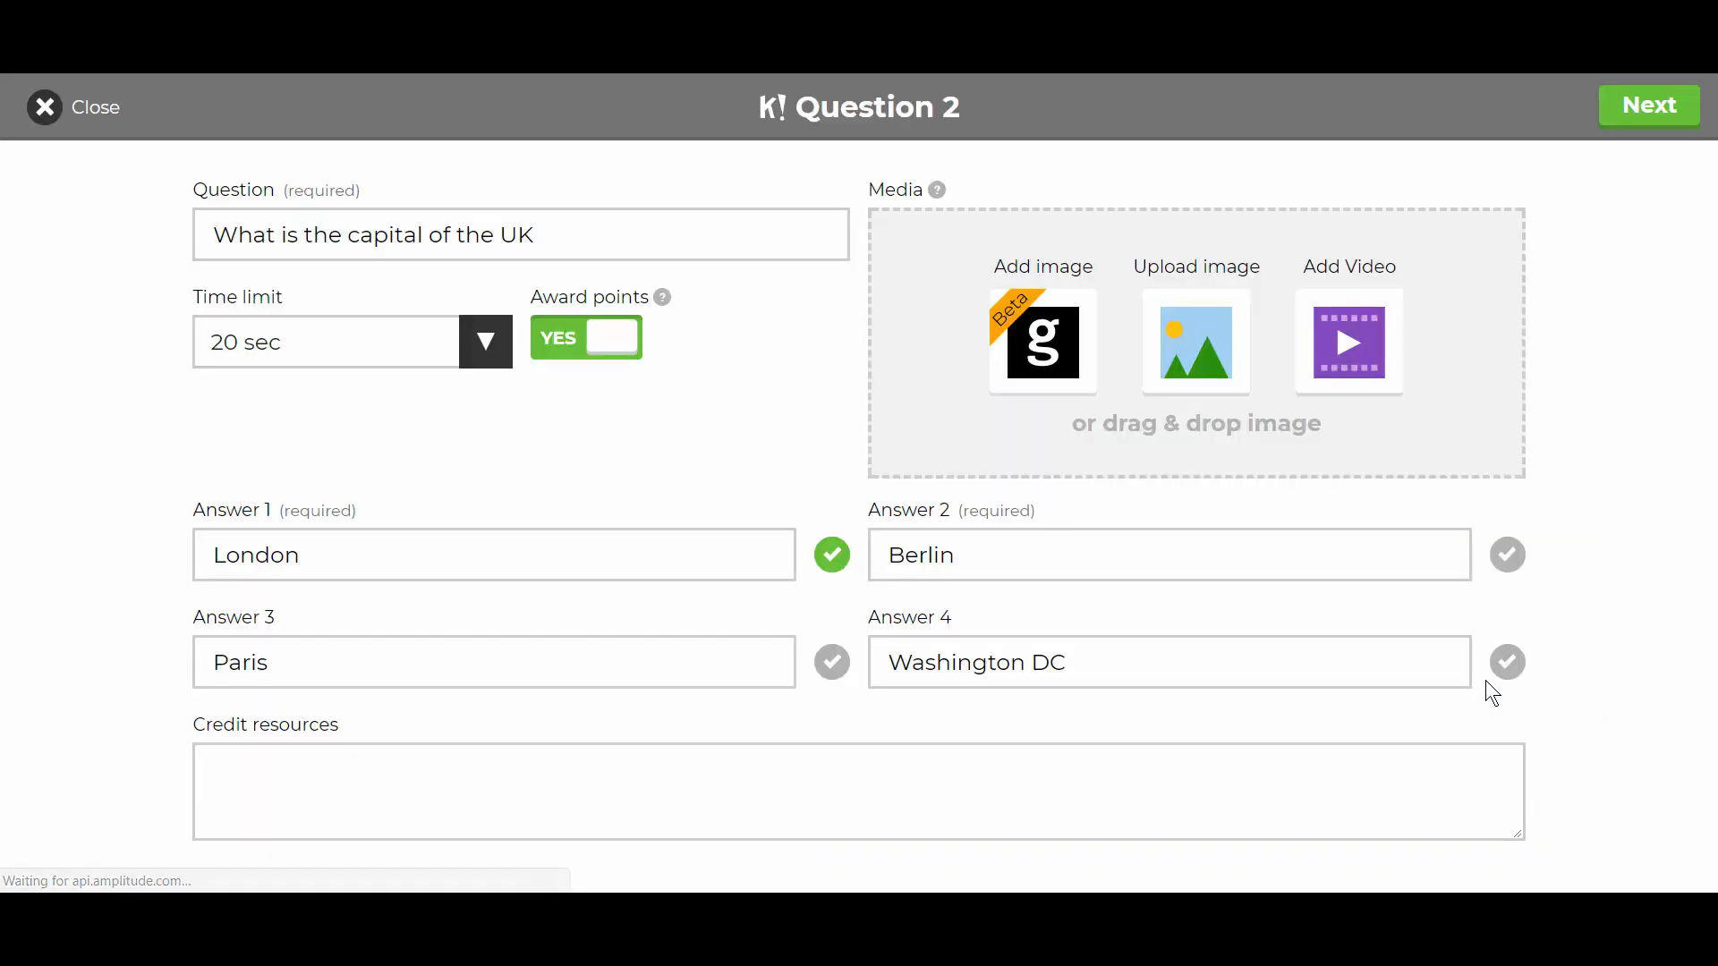
click(586, 242)
key(BackSpace)
key(BackSpace)
key(BackSpace)
key(BackSpace)
key(BackSpace)
key(BackSpace)
key(BackSpace)
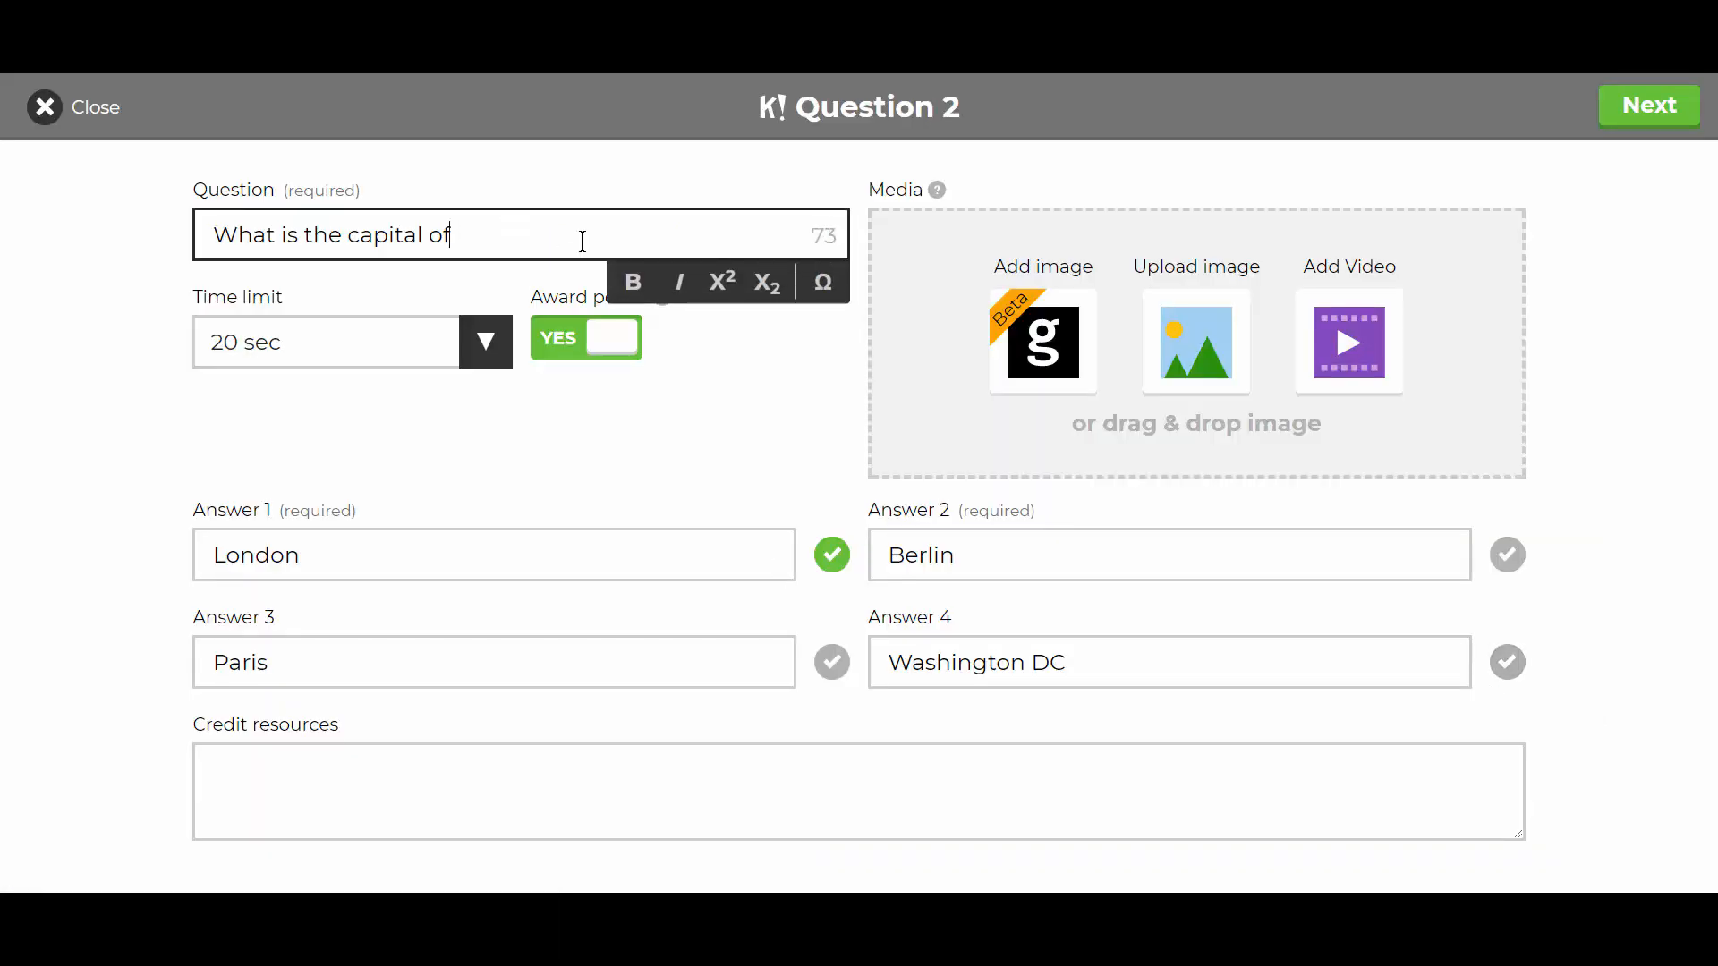
text(Germany)
click(829, 539)
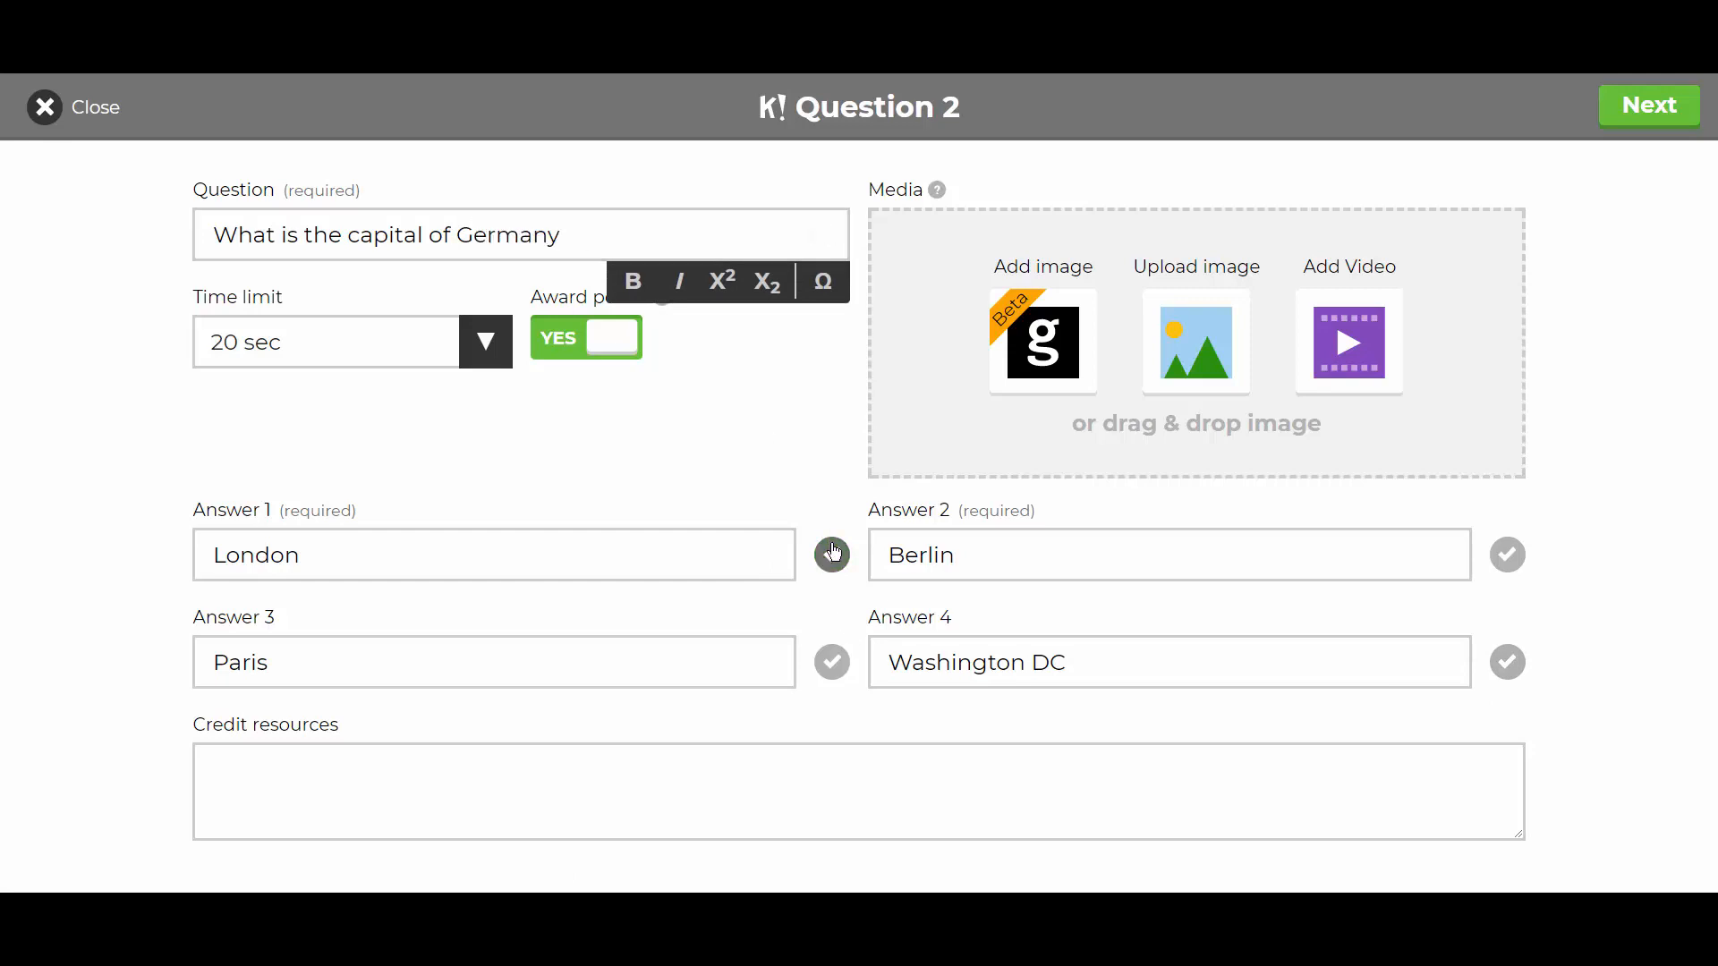
click(1510, 561)
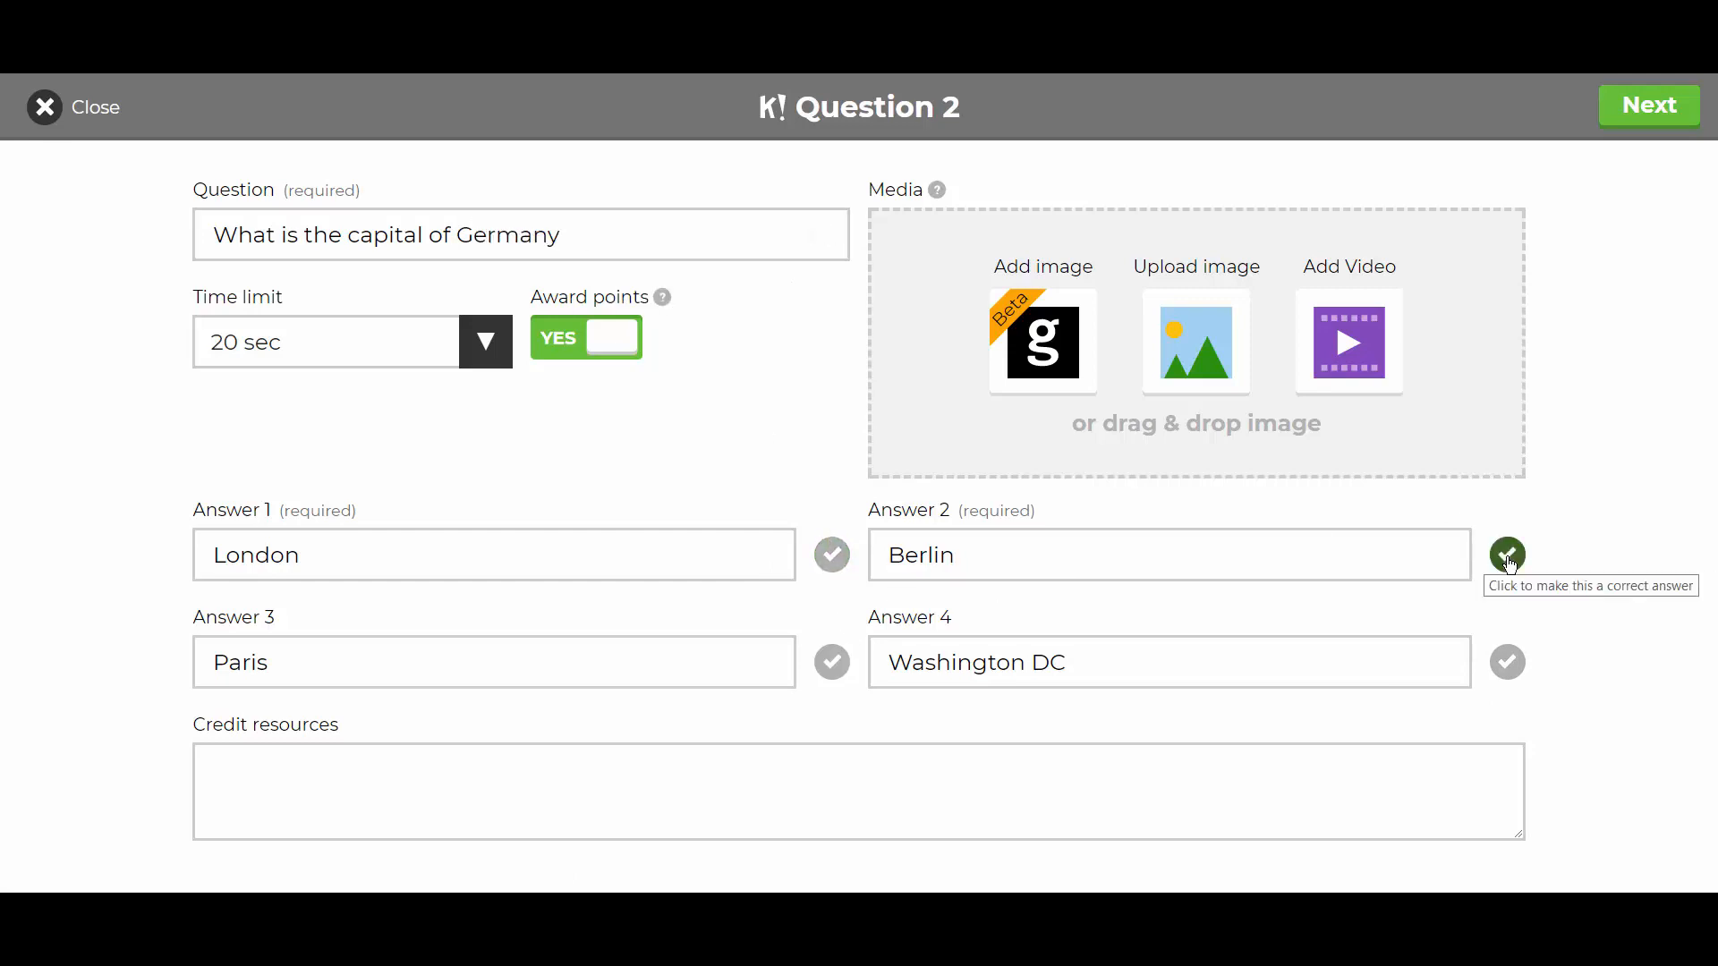
click(1654, 109)
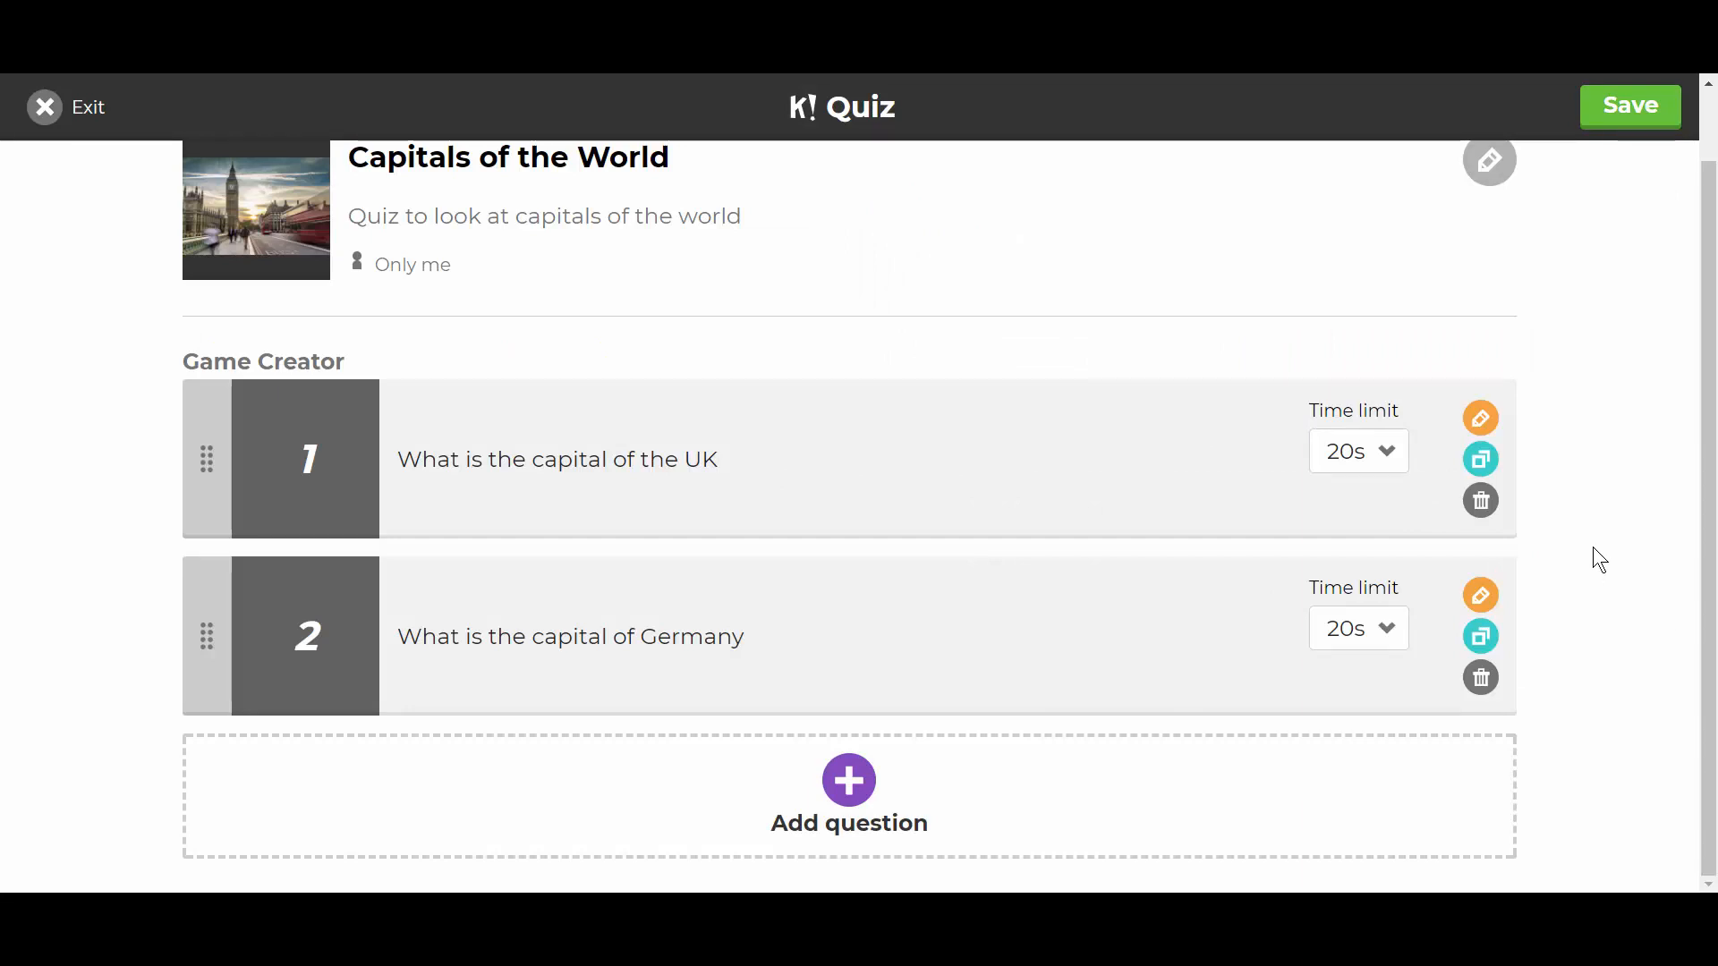
- Save the two-question quiz, reaching the 'Saved privately!' page
scroll(1597, 553, up, 1)
scroll(1592, 544, down, 1)
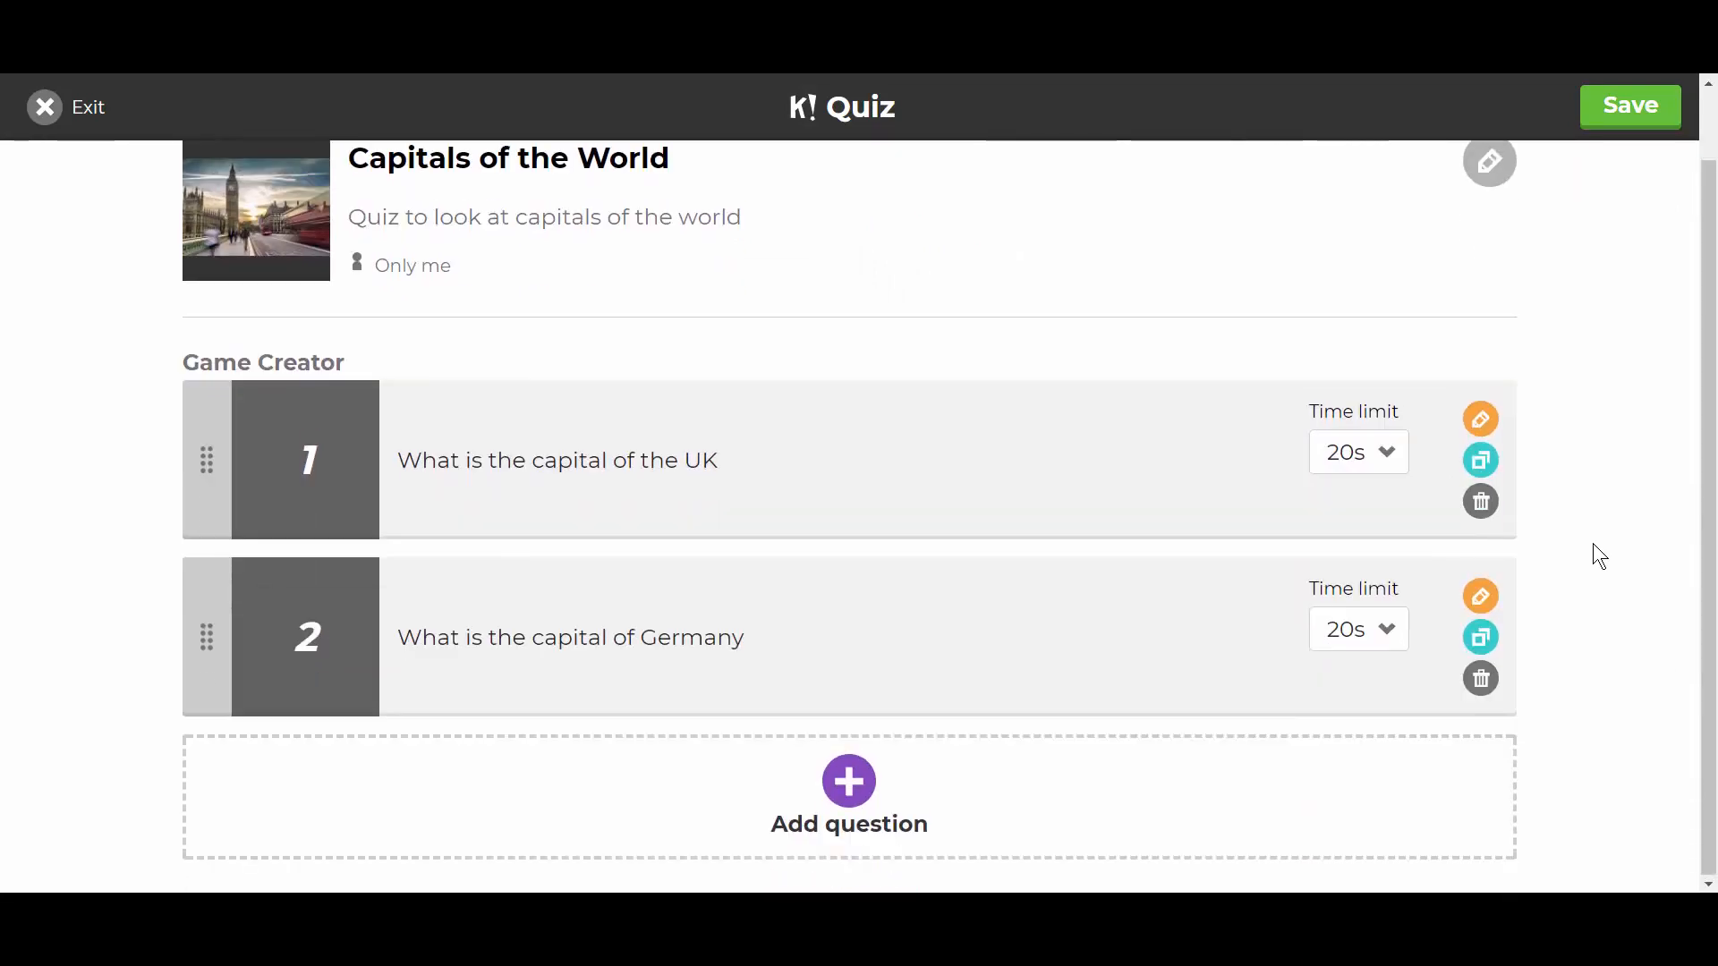
scroll(1593, 544, up, 1)
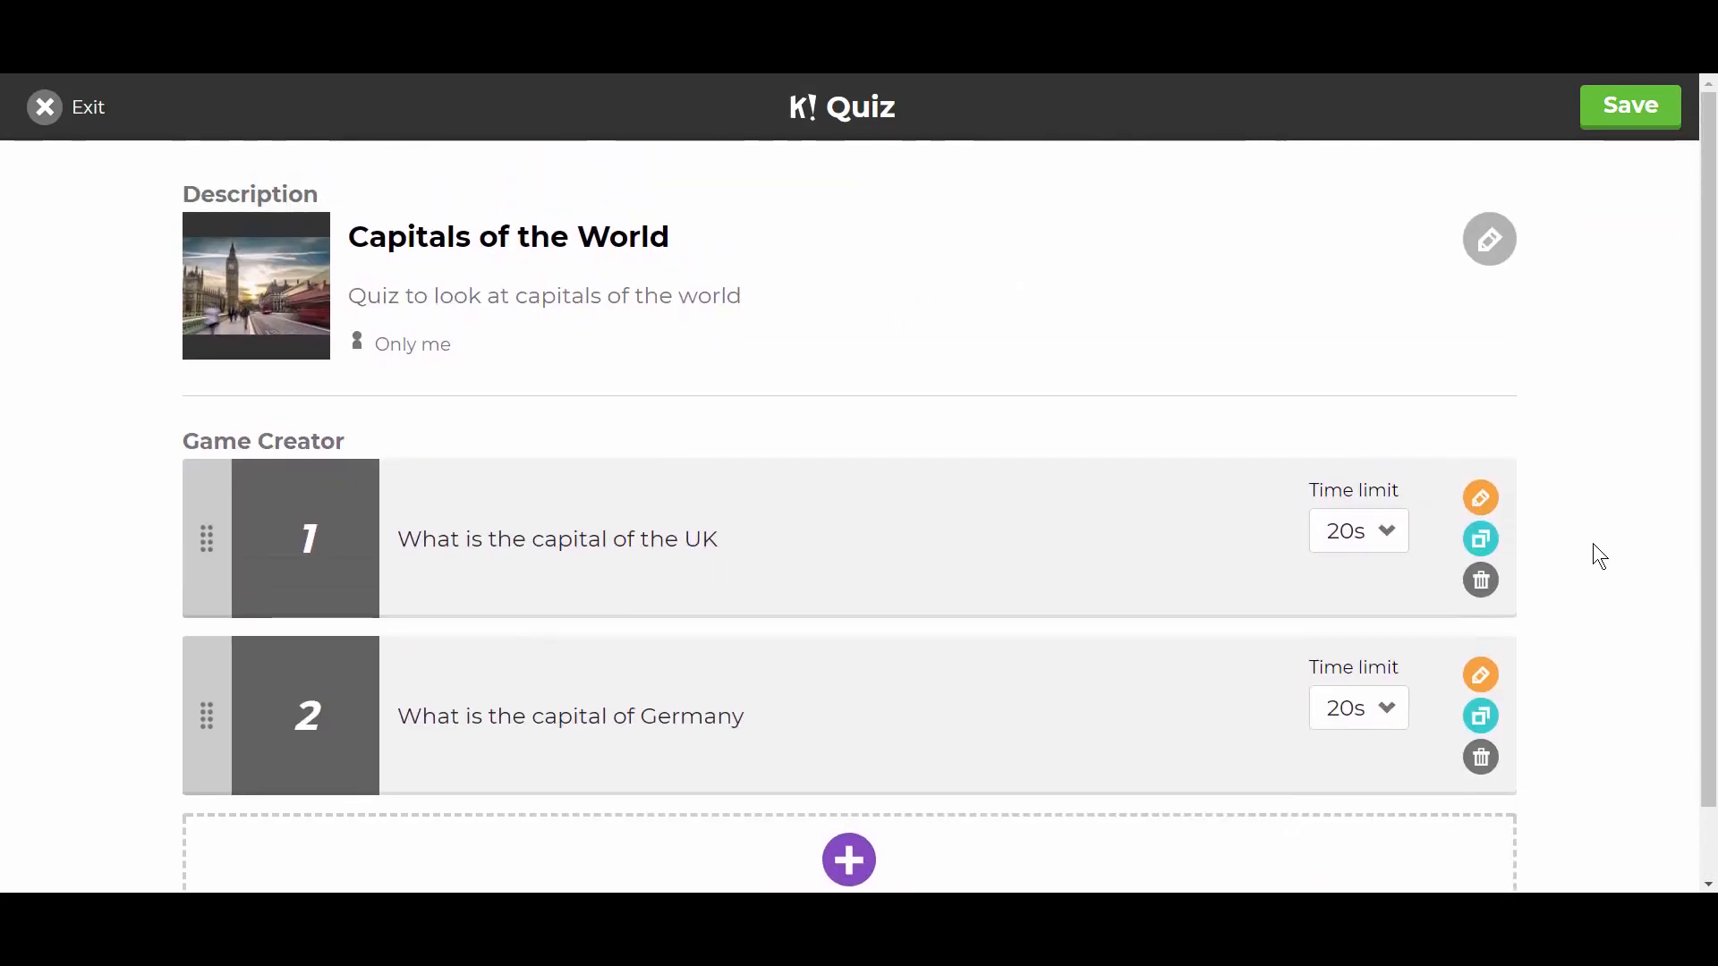
click(1626, 127)
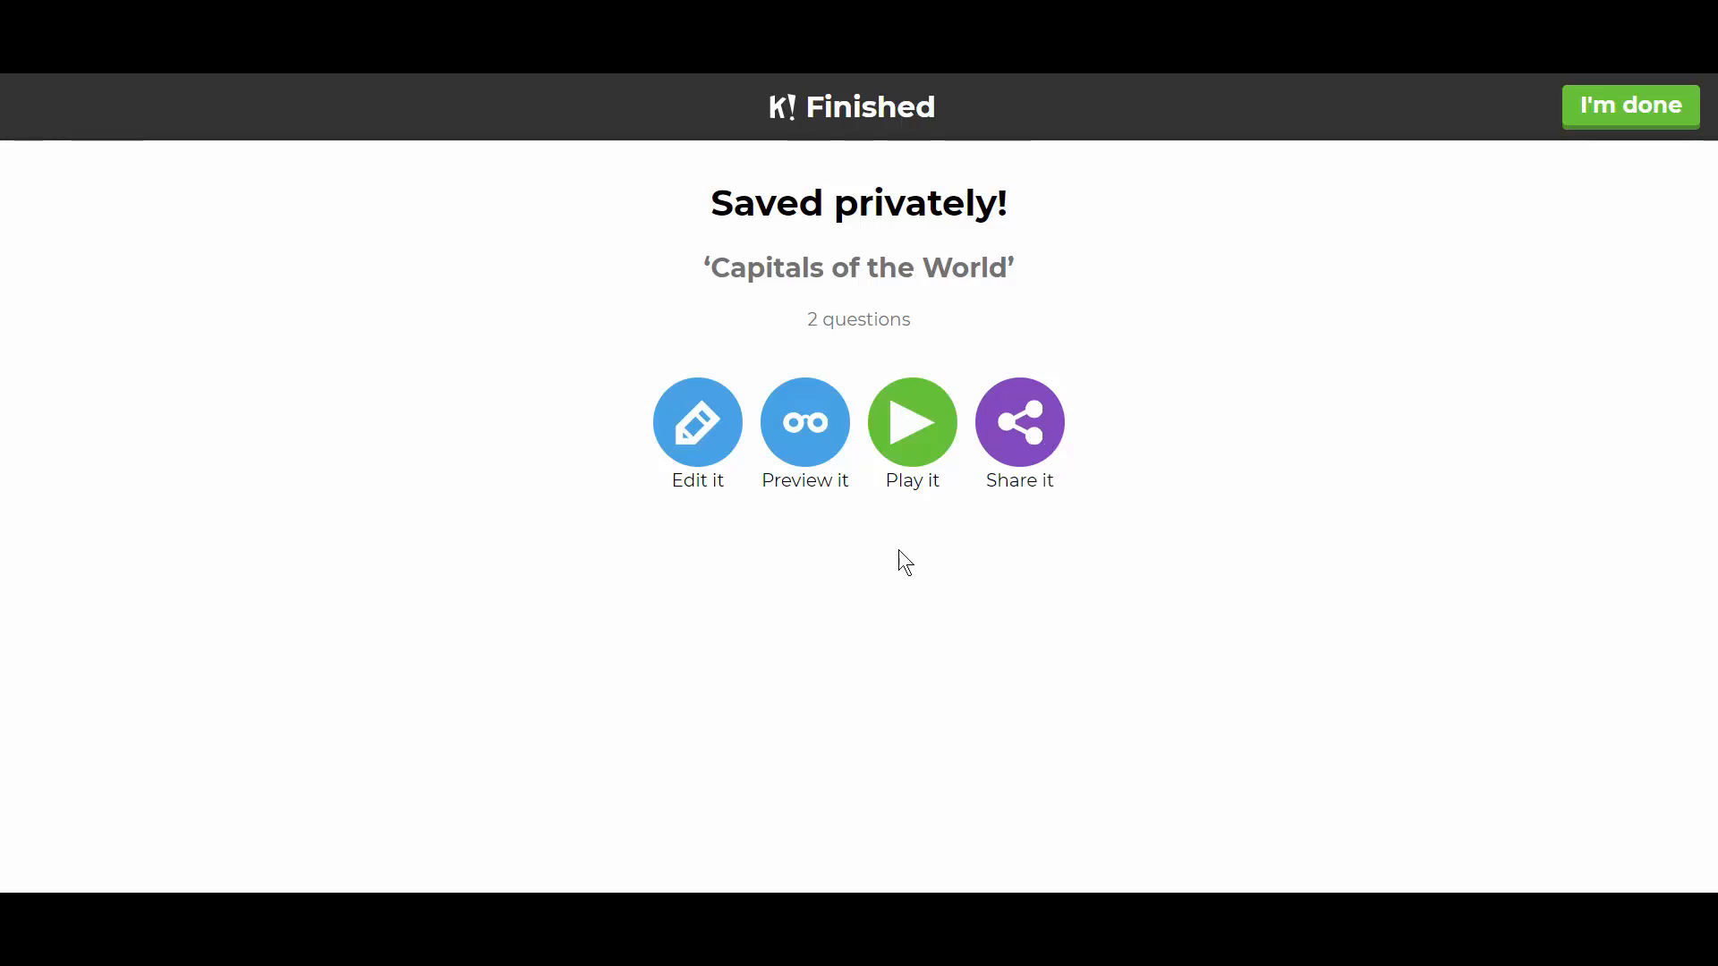
- Preview the saved quiz and start a Classic game lobby showing the join PIN
click(809, 439)
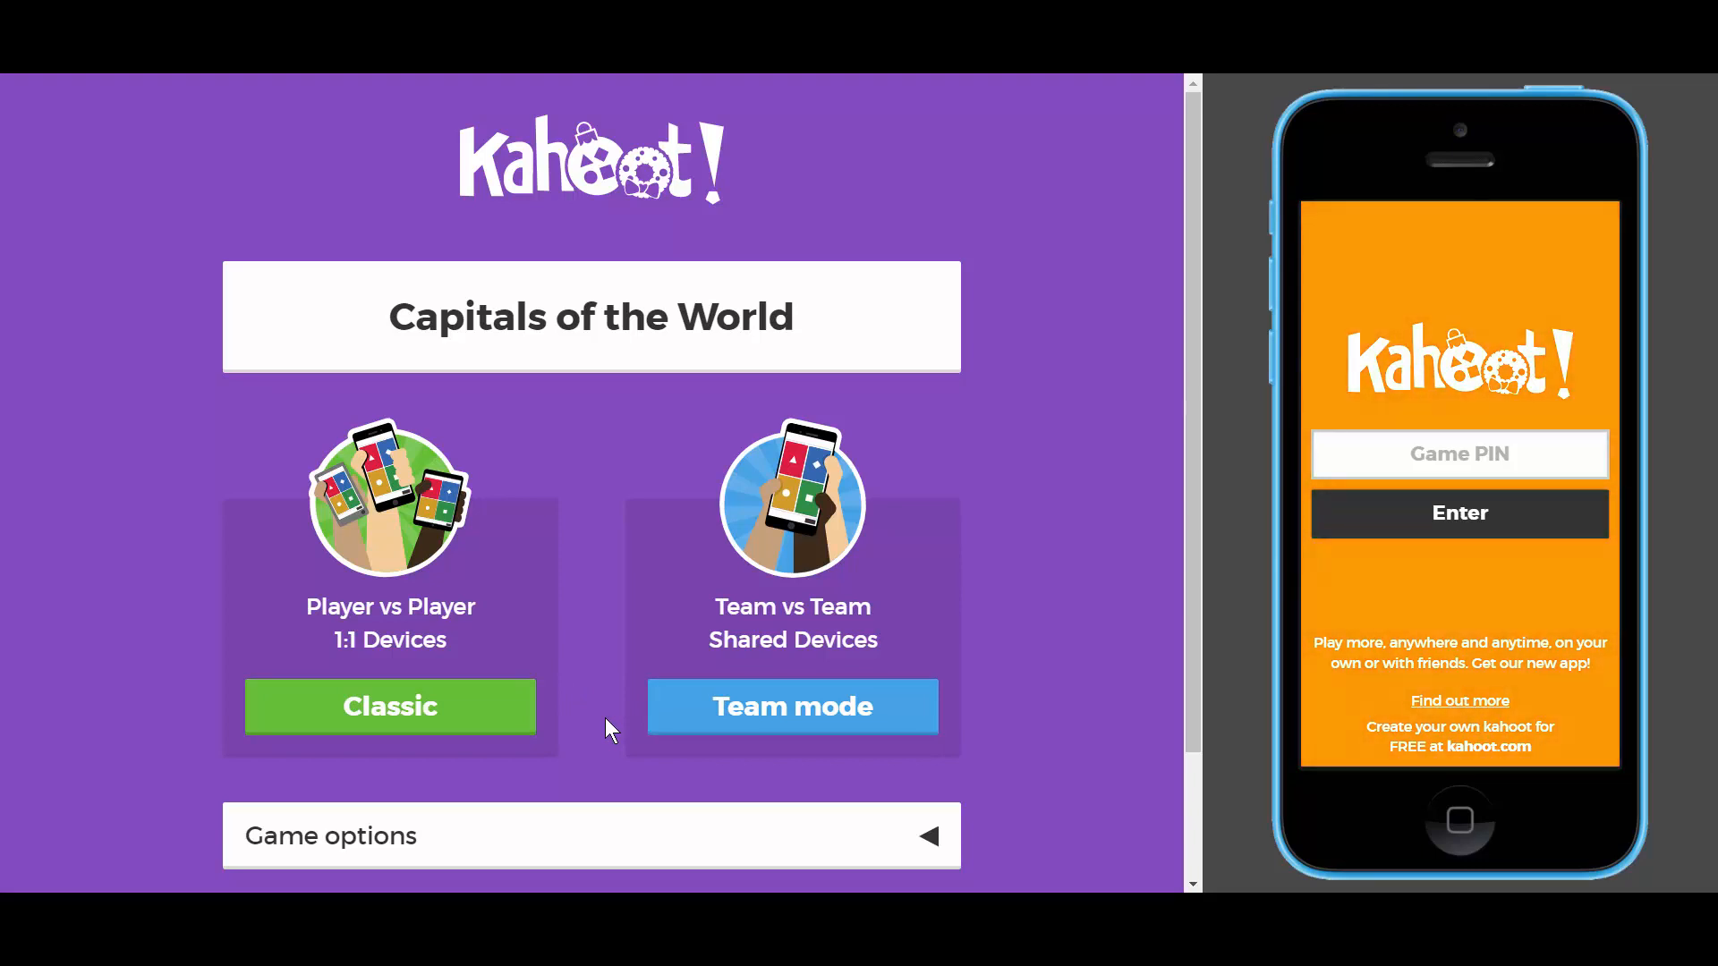
click(435, 716)
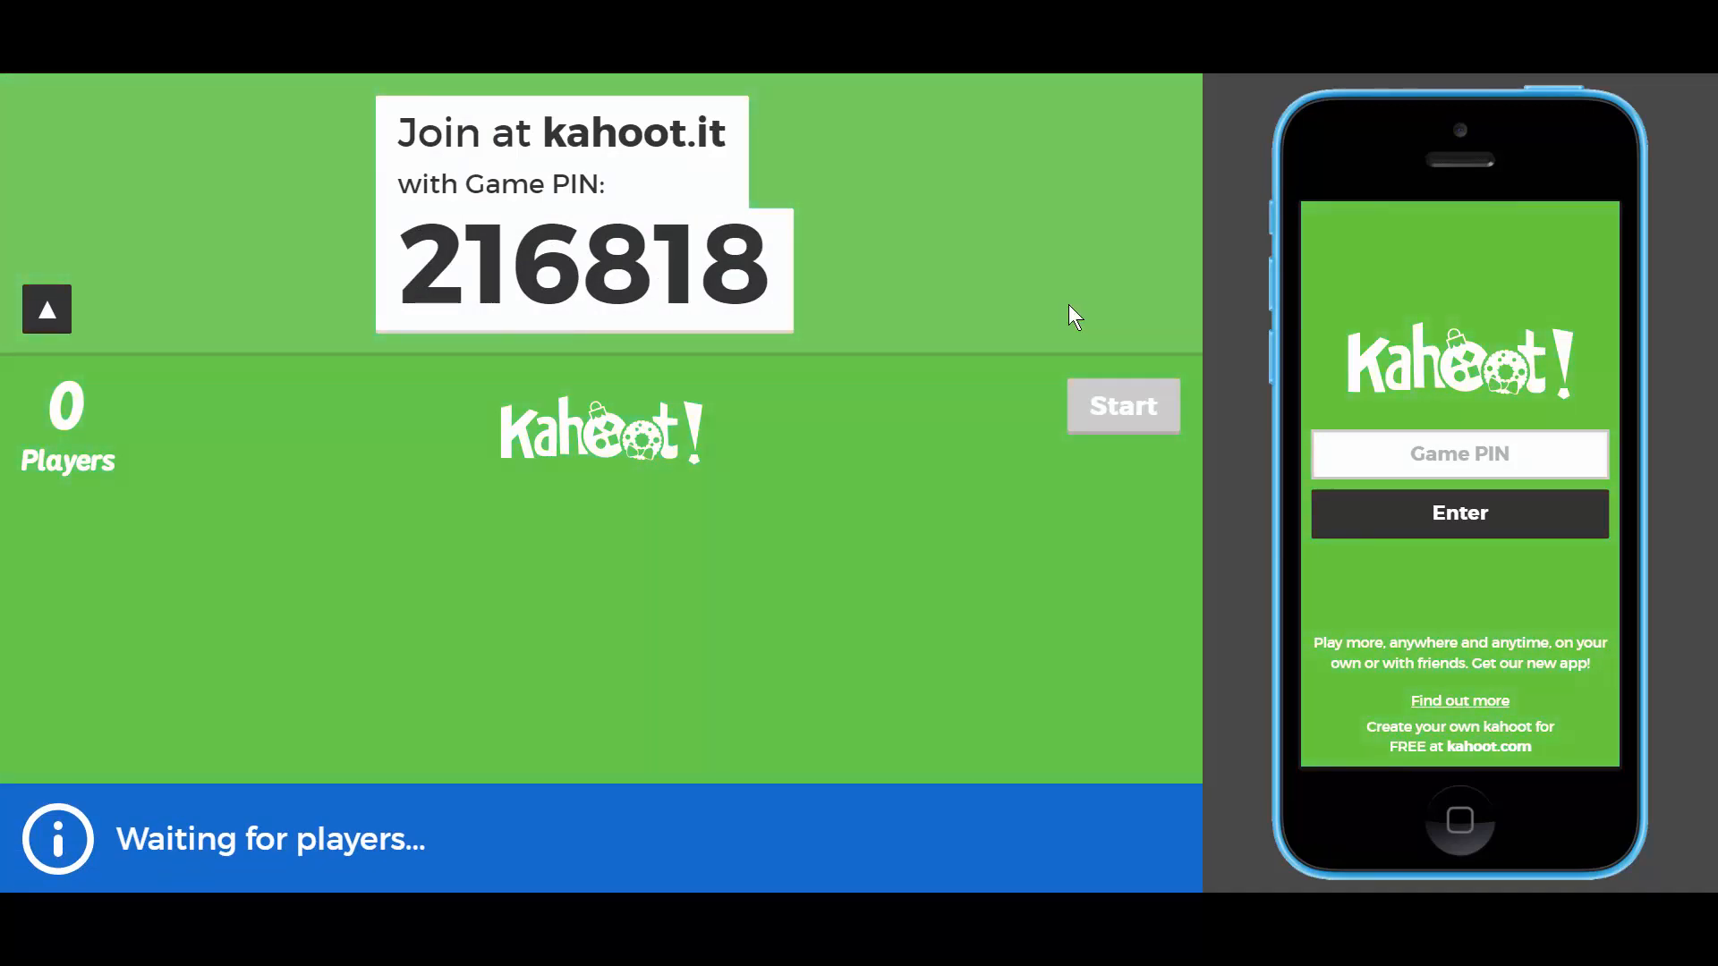
- On the phone, enter game PIN 216818, then join with a player nickname
click(1478, 454)
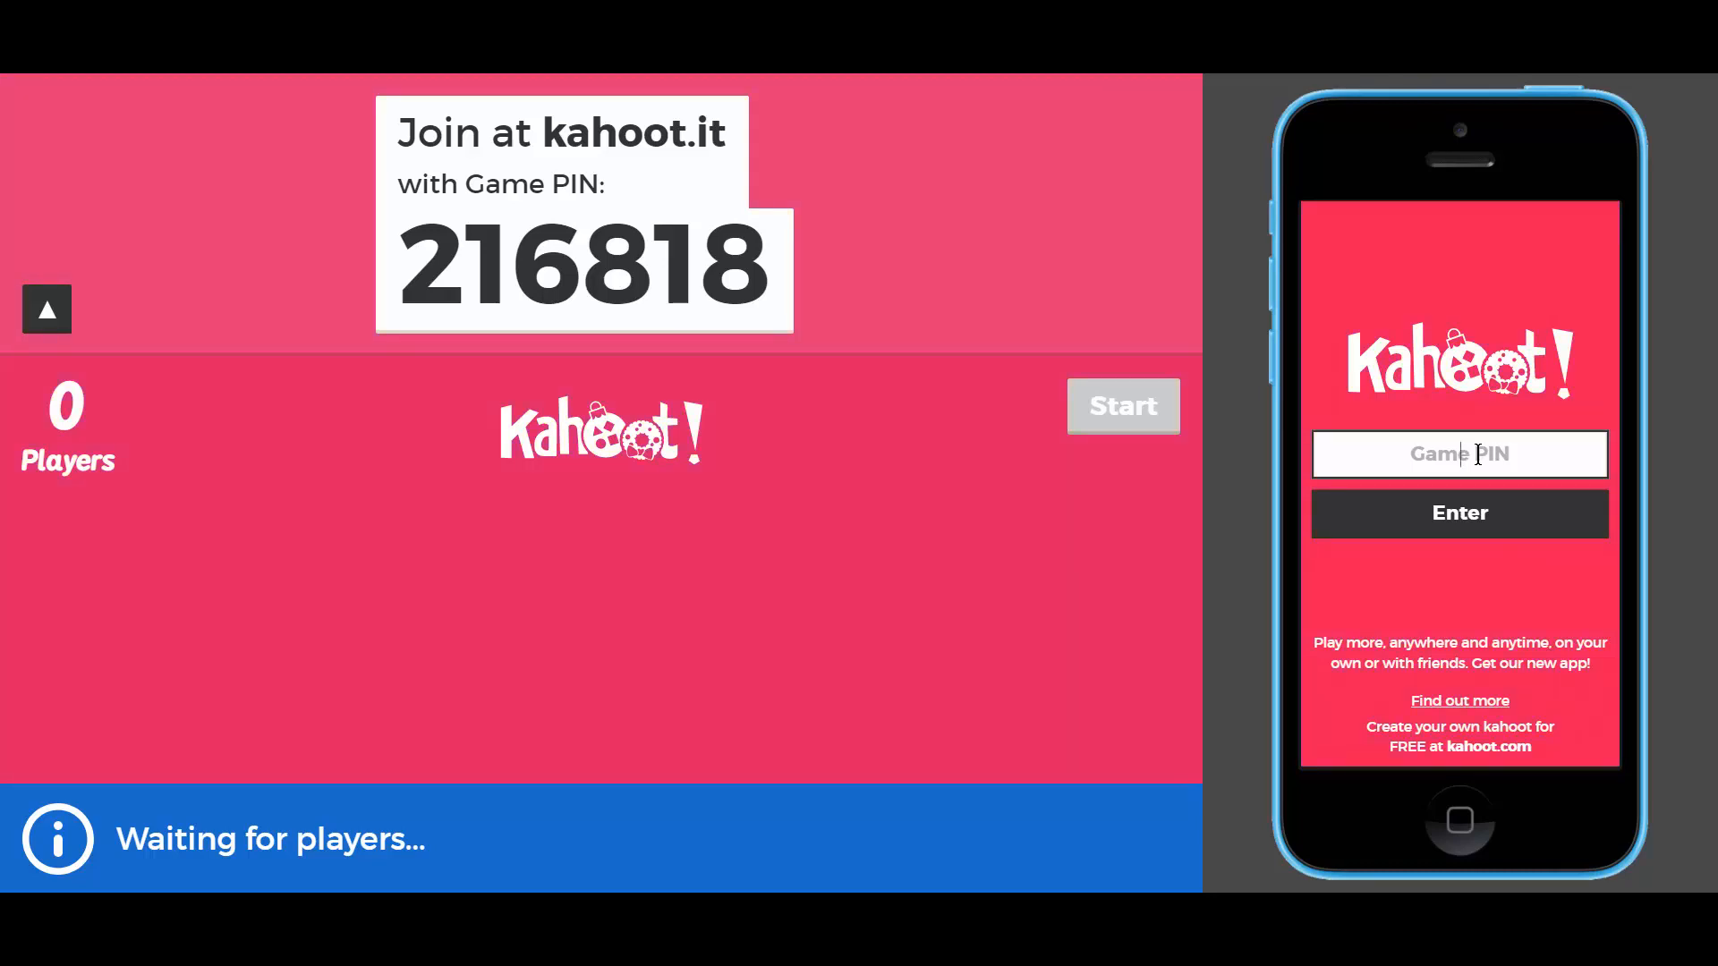
text(21)
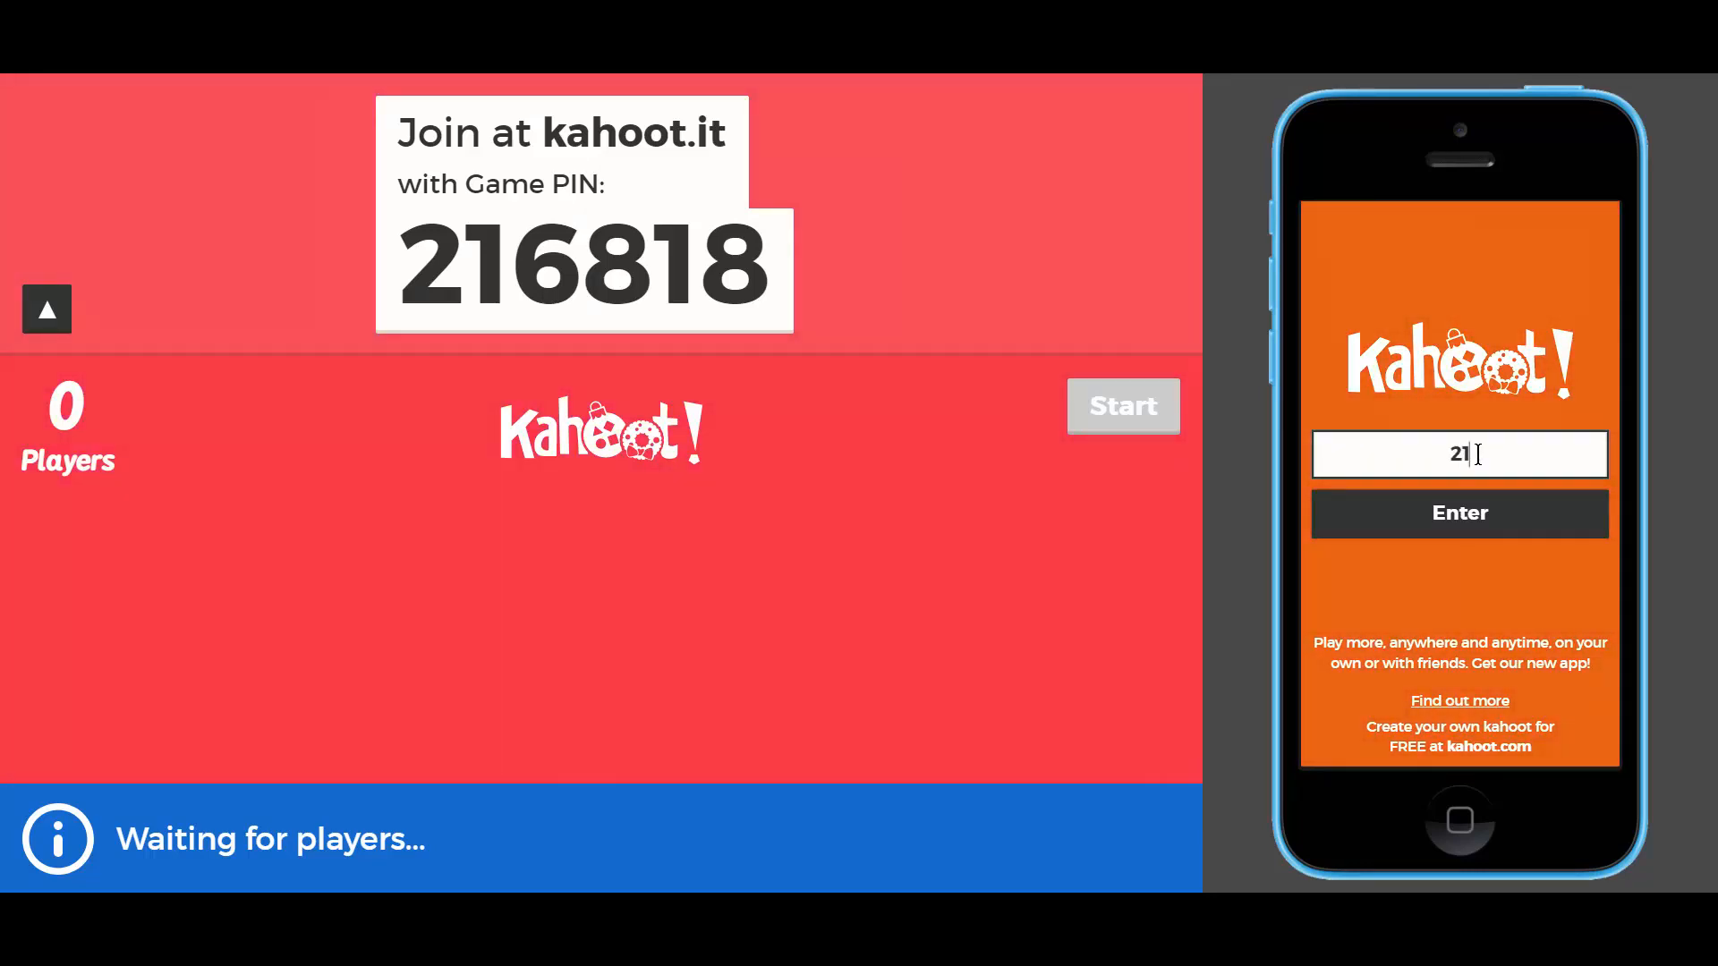
text(68)
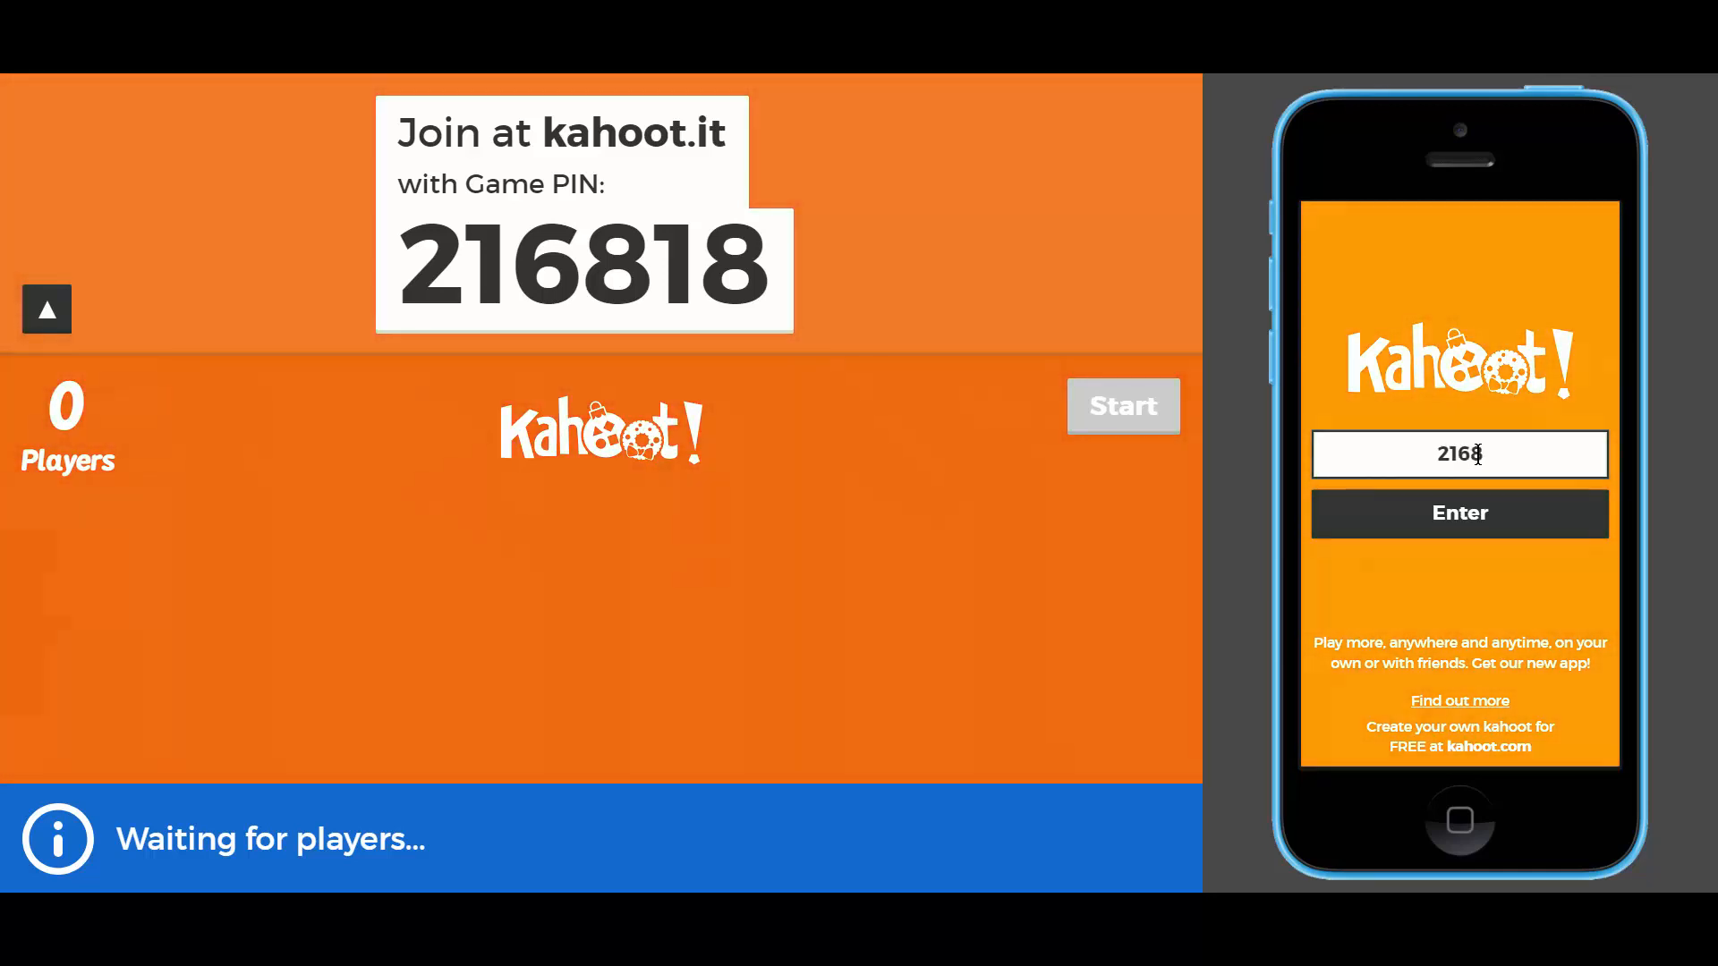
text(18)
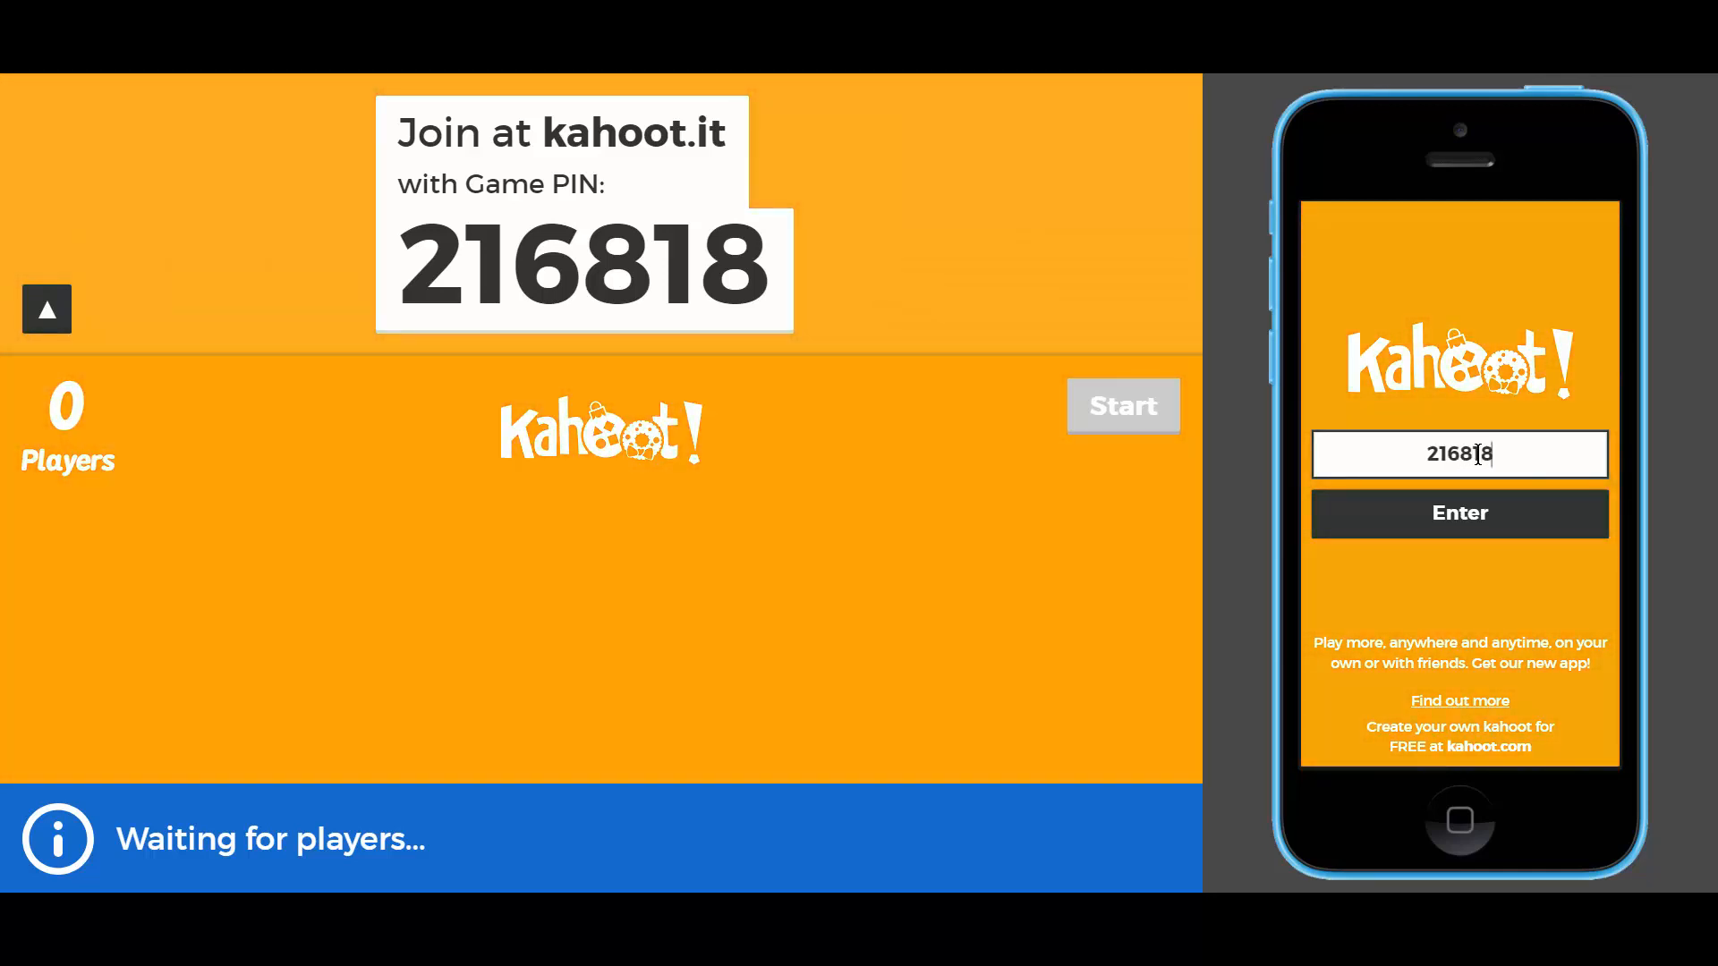
click(1465, 522)
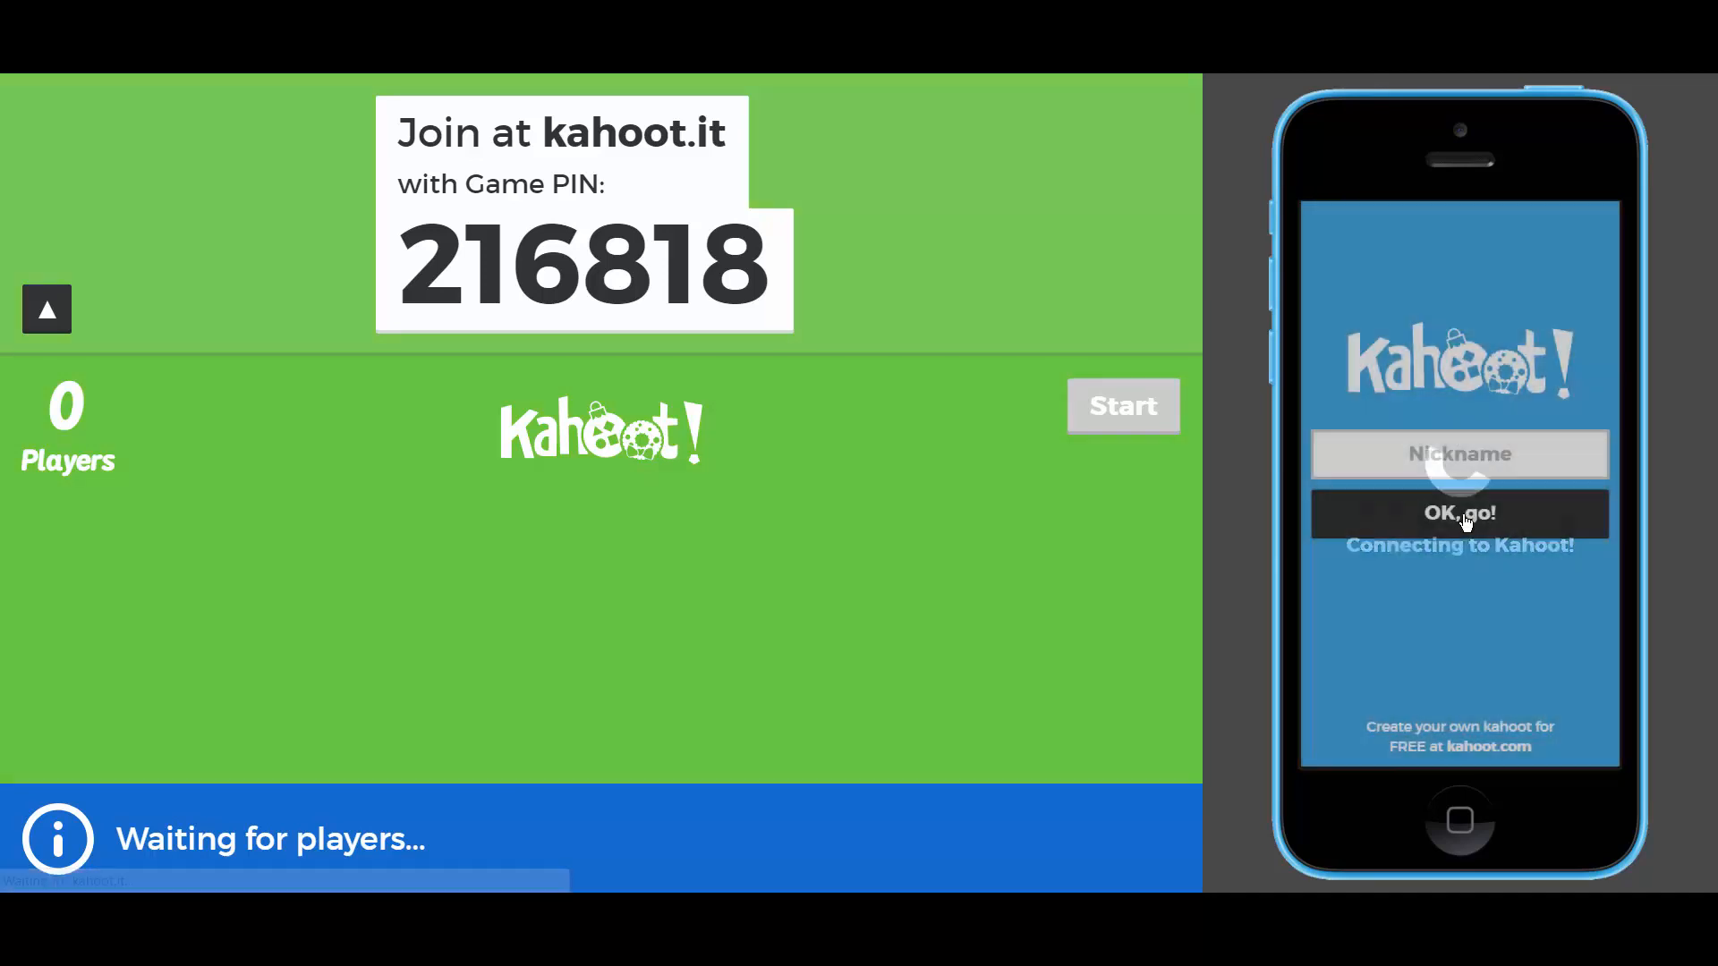
click(1450, 457)
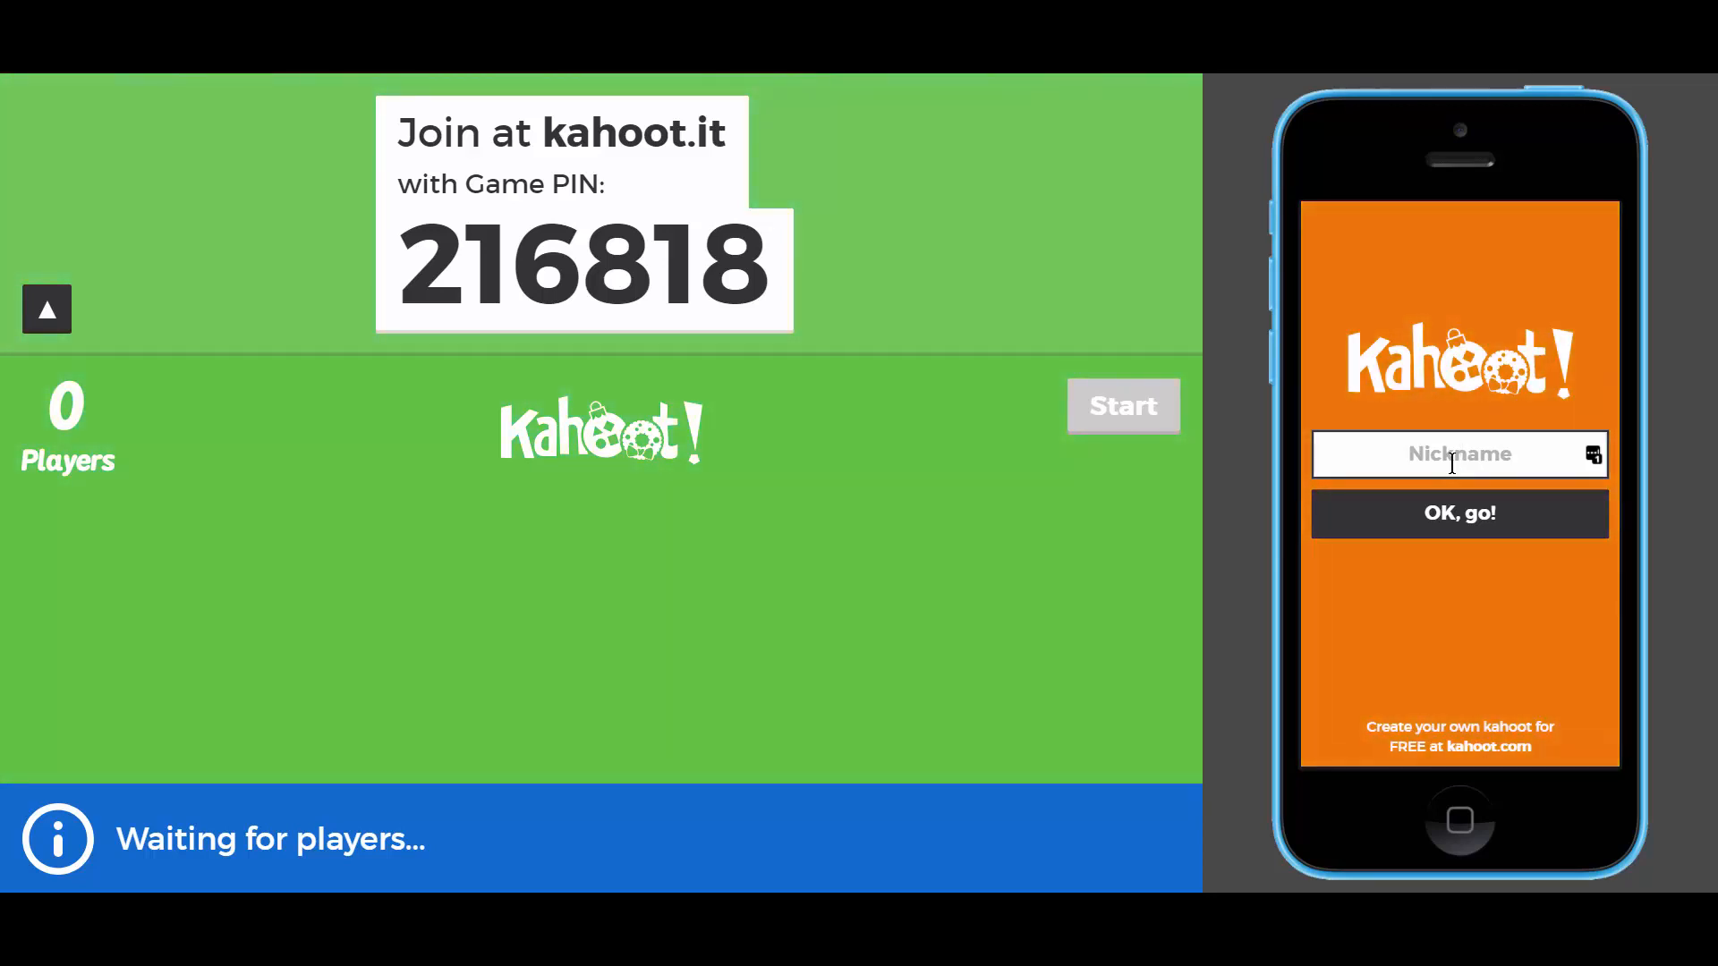
text(Smelly Sam)
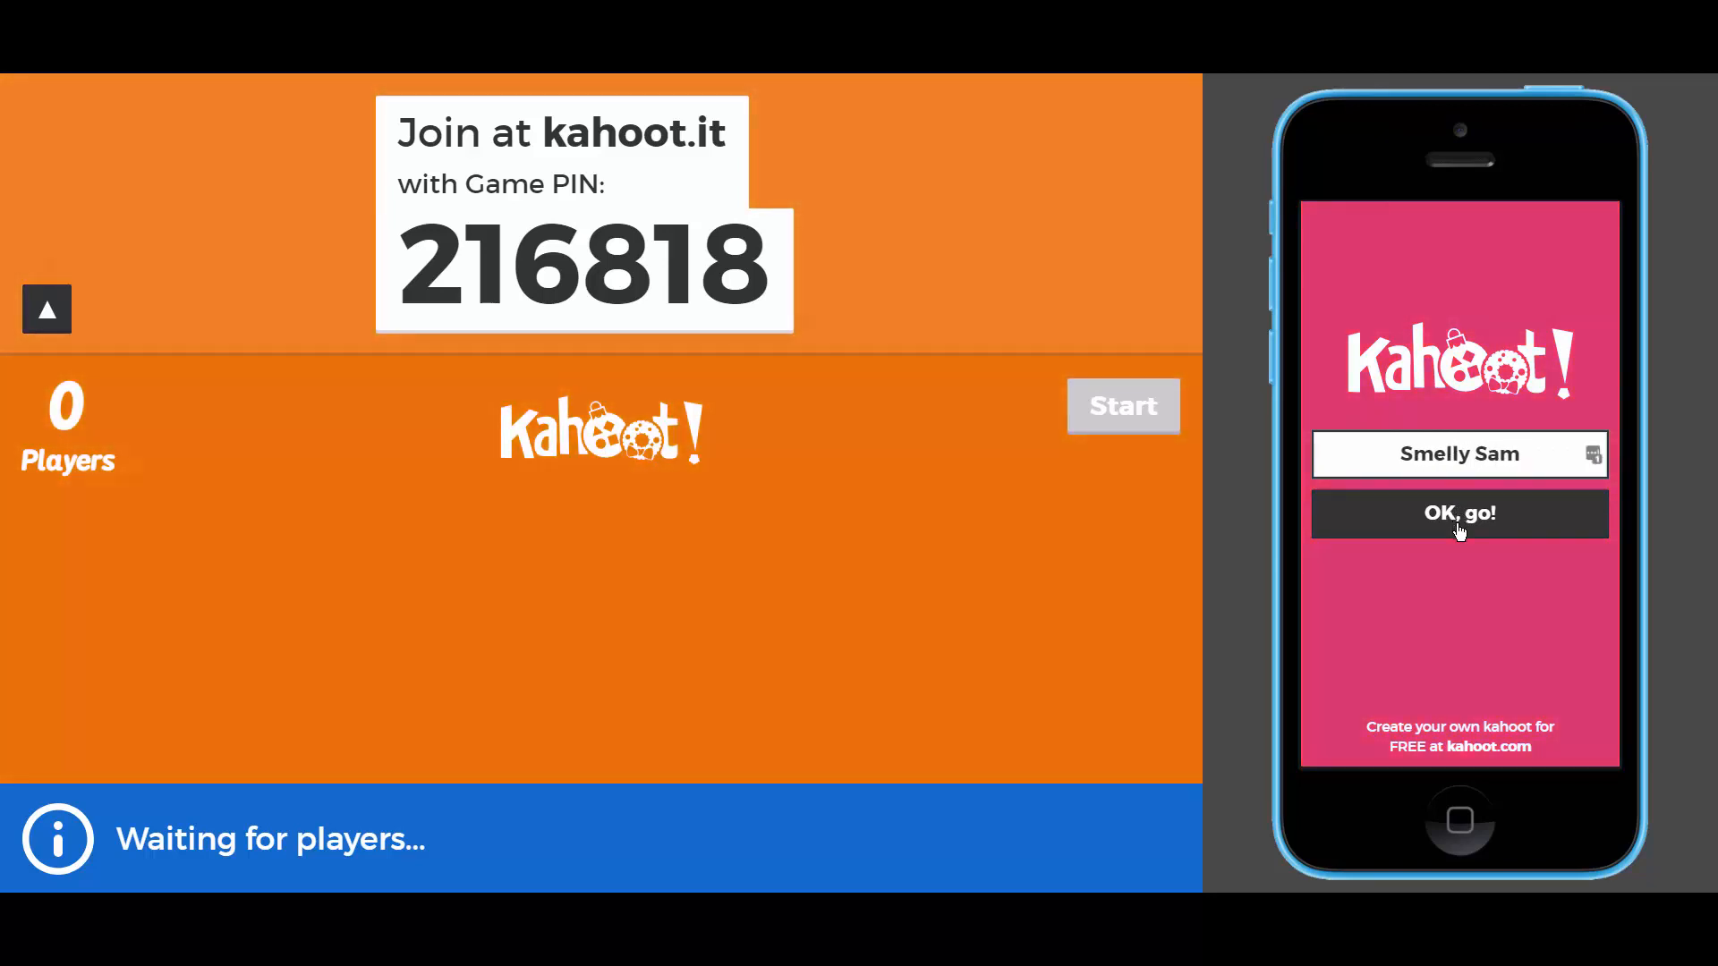
click(1460, 524)
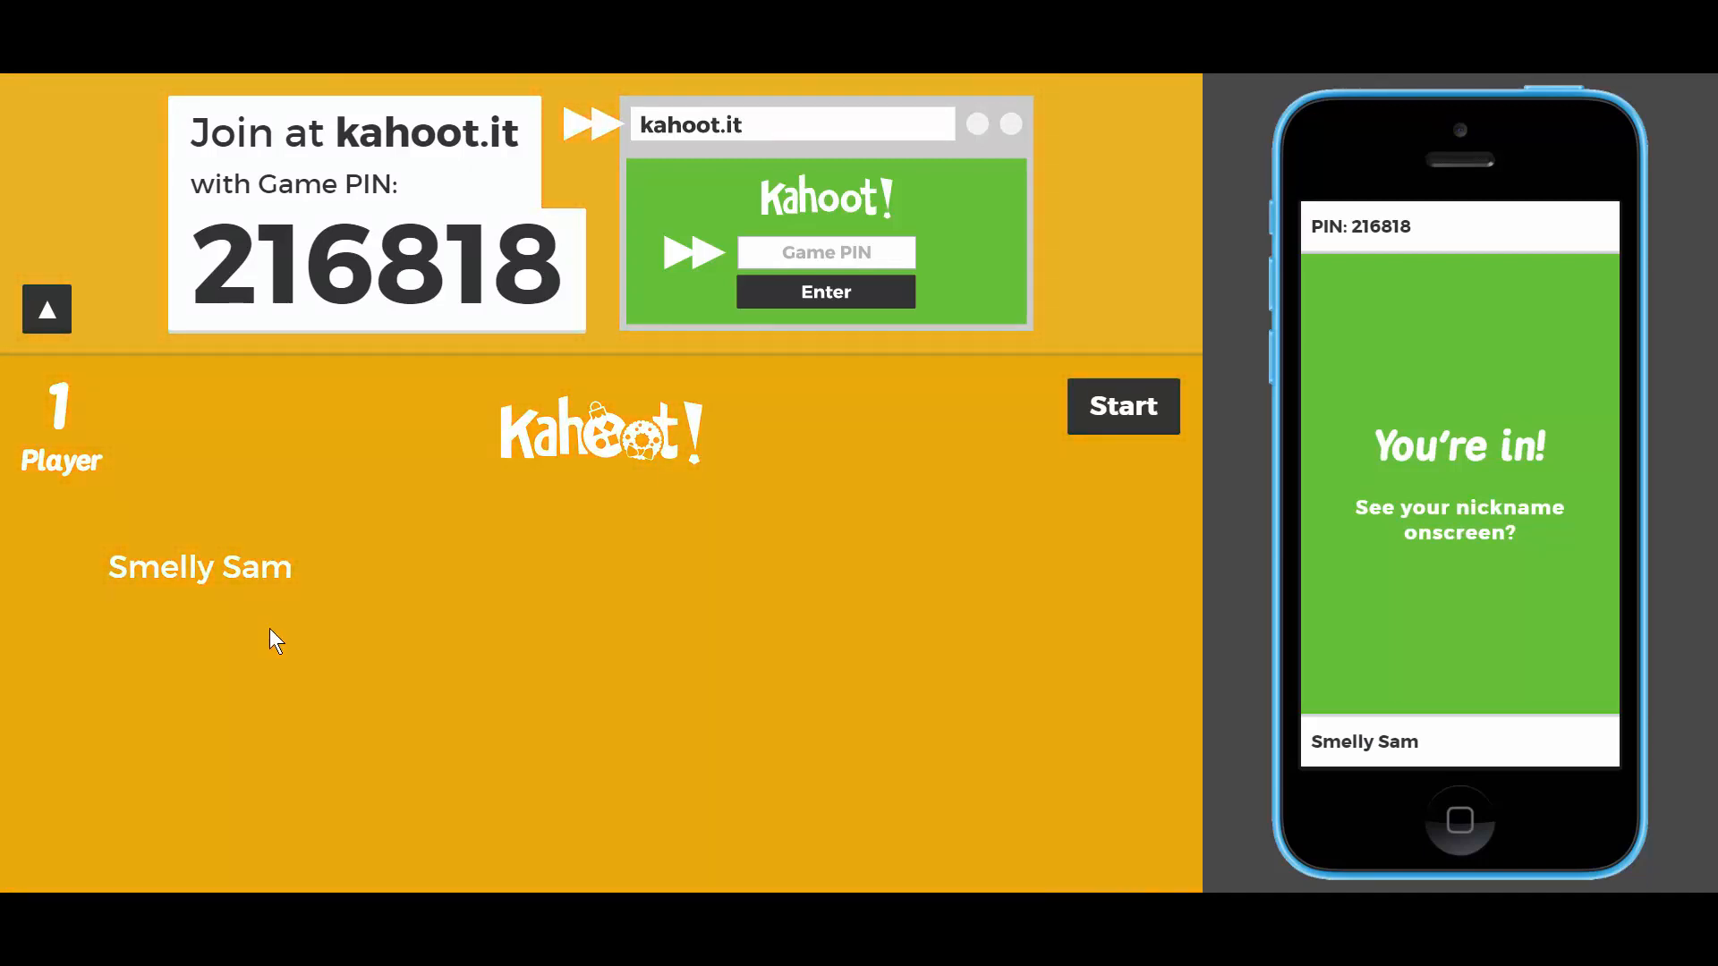
- Kick the player from the lobby, then rejoin on the phone with PIN 216818 and a new nickname
click(221, 574)
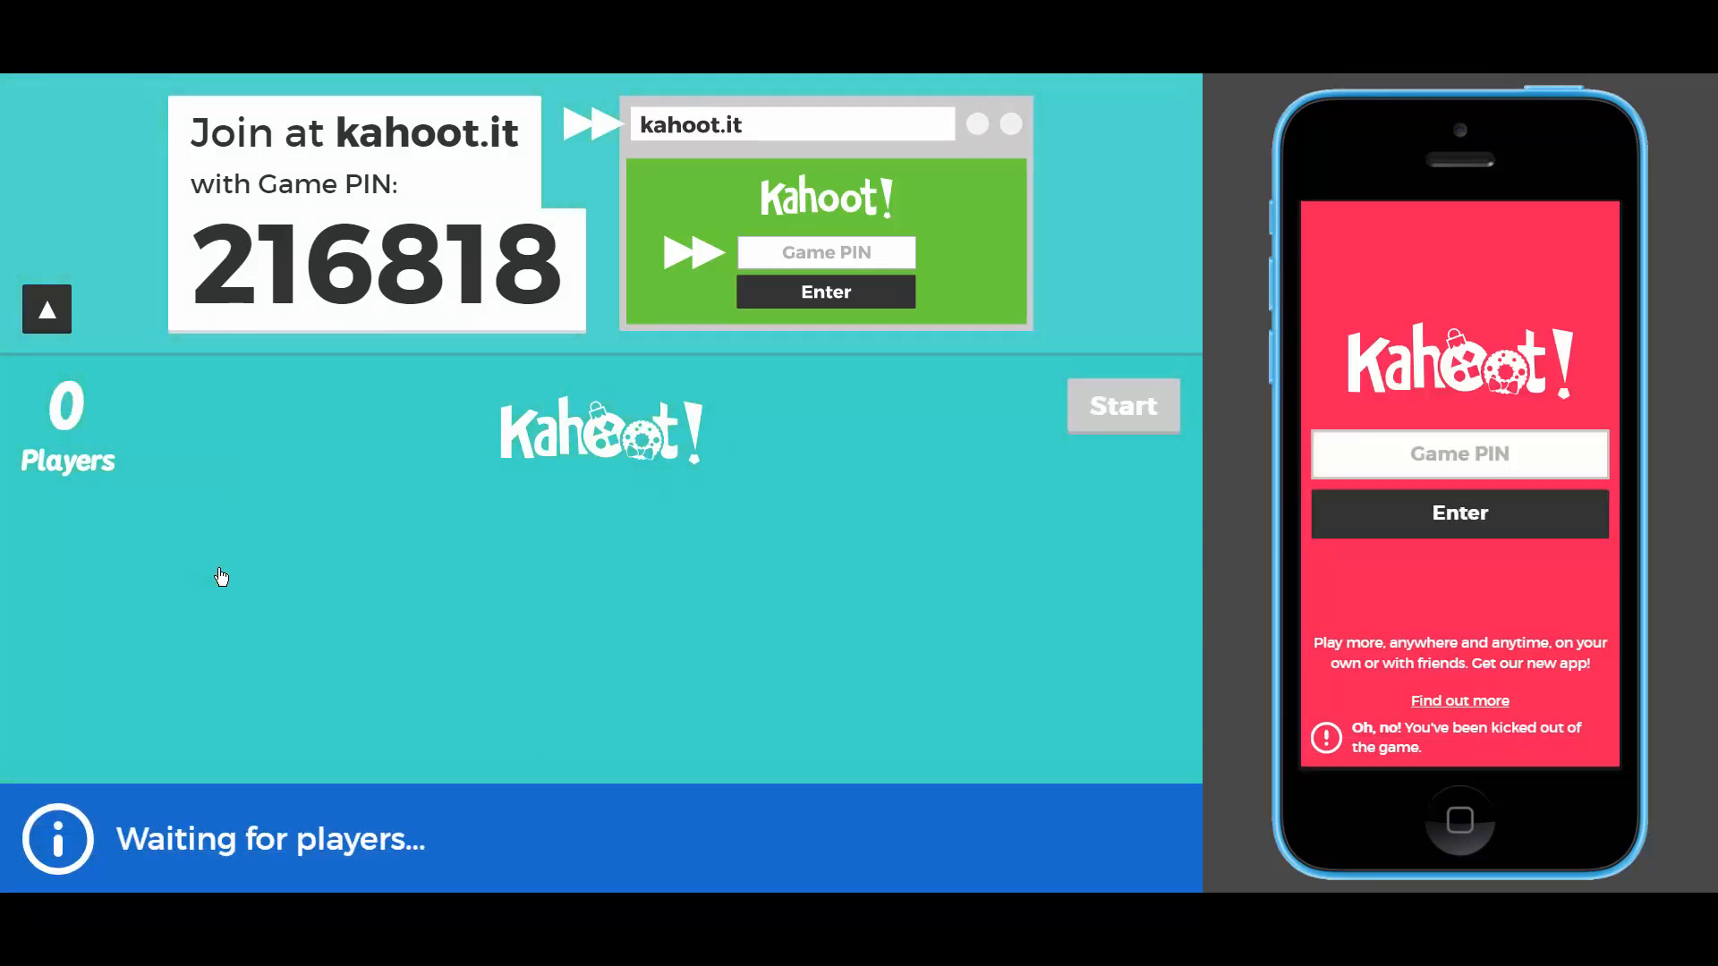
click(1474, 452)
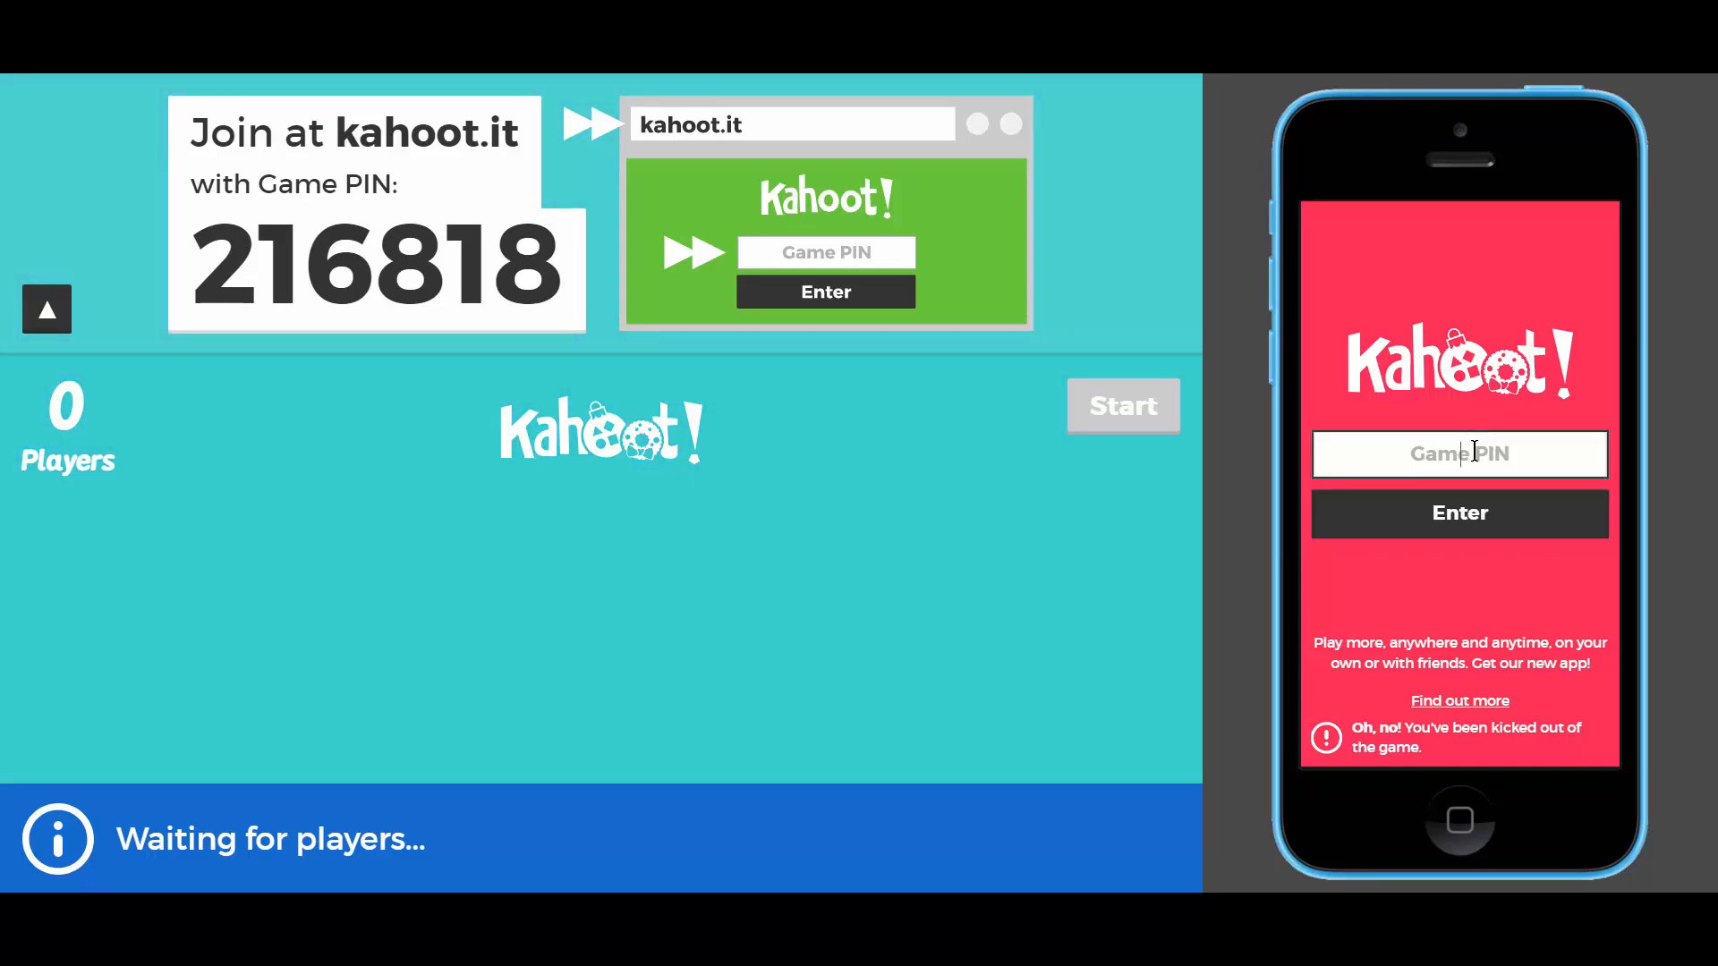
text(2)
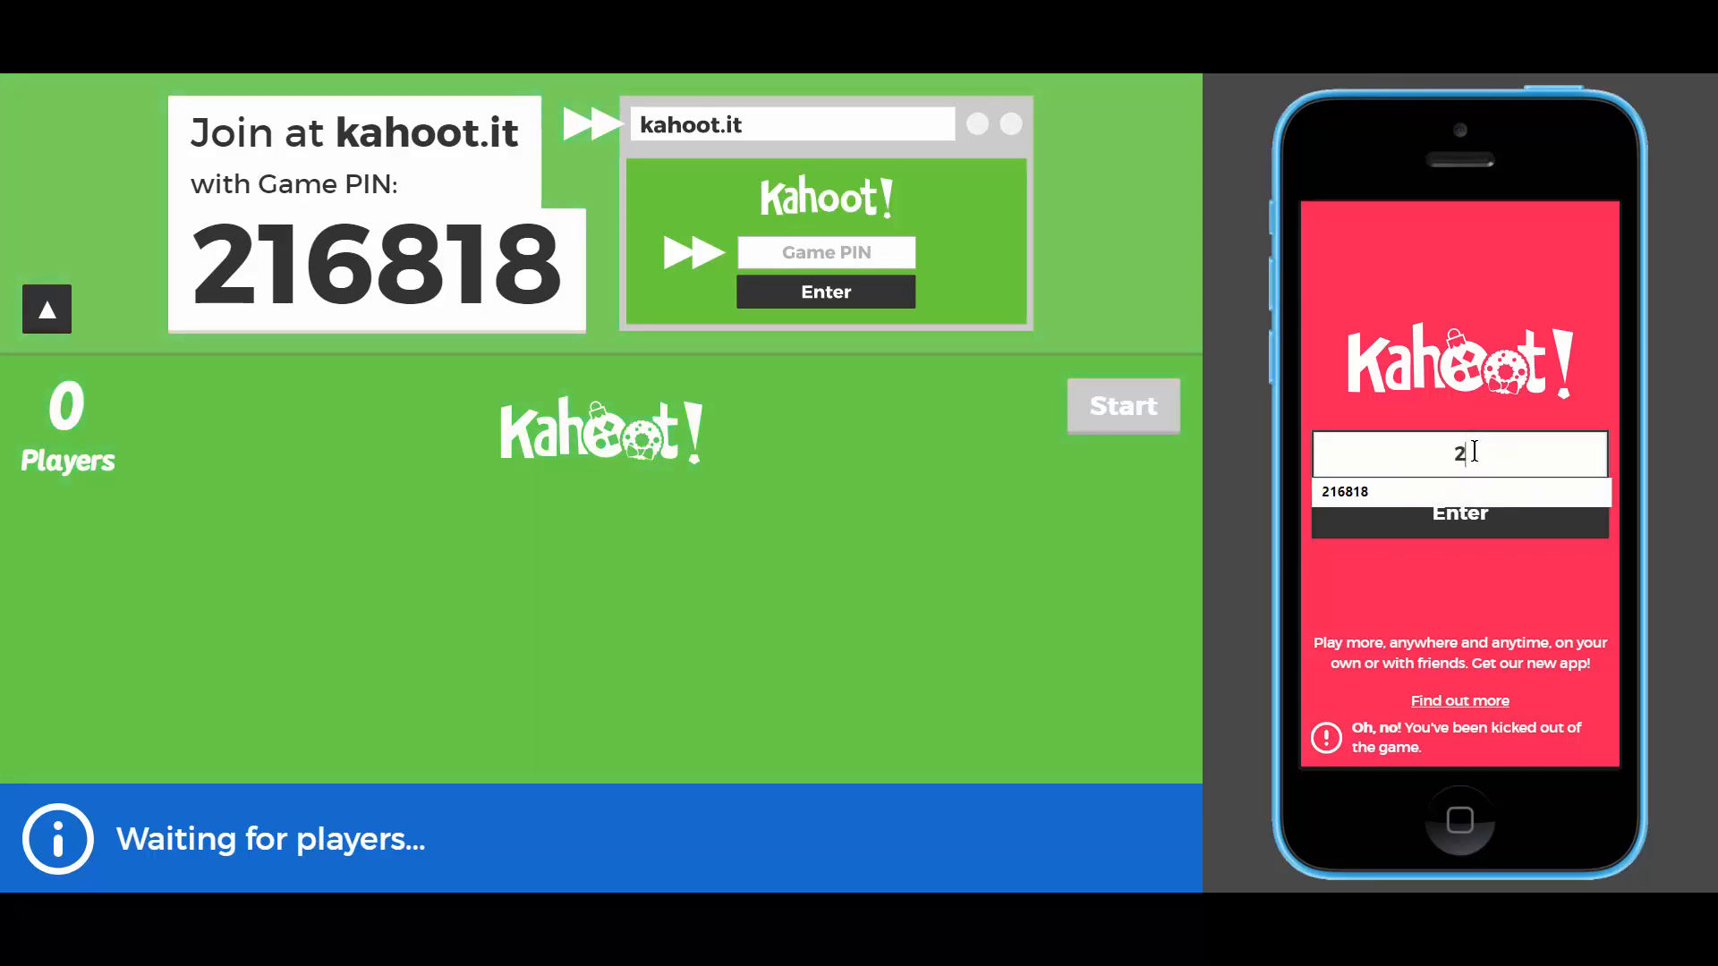
text(16)
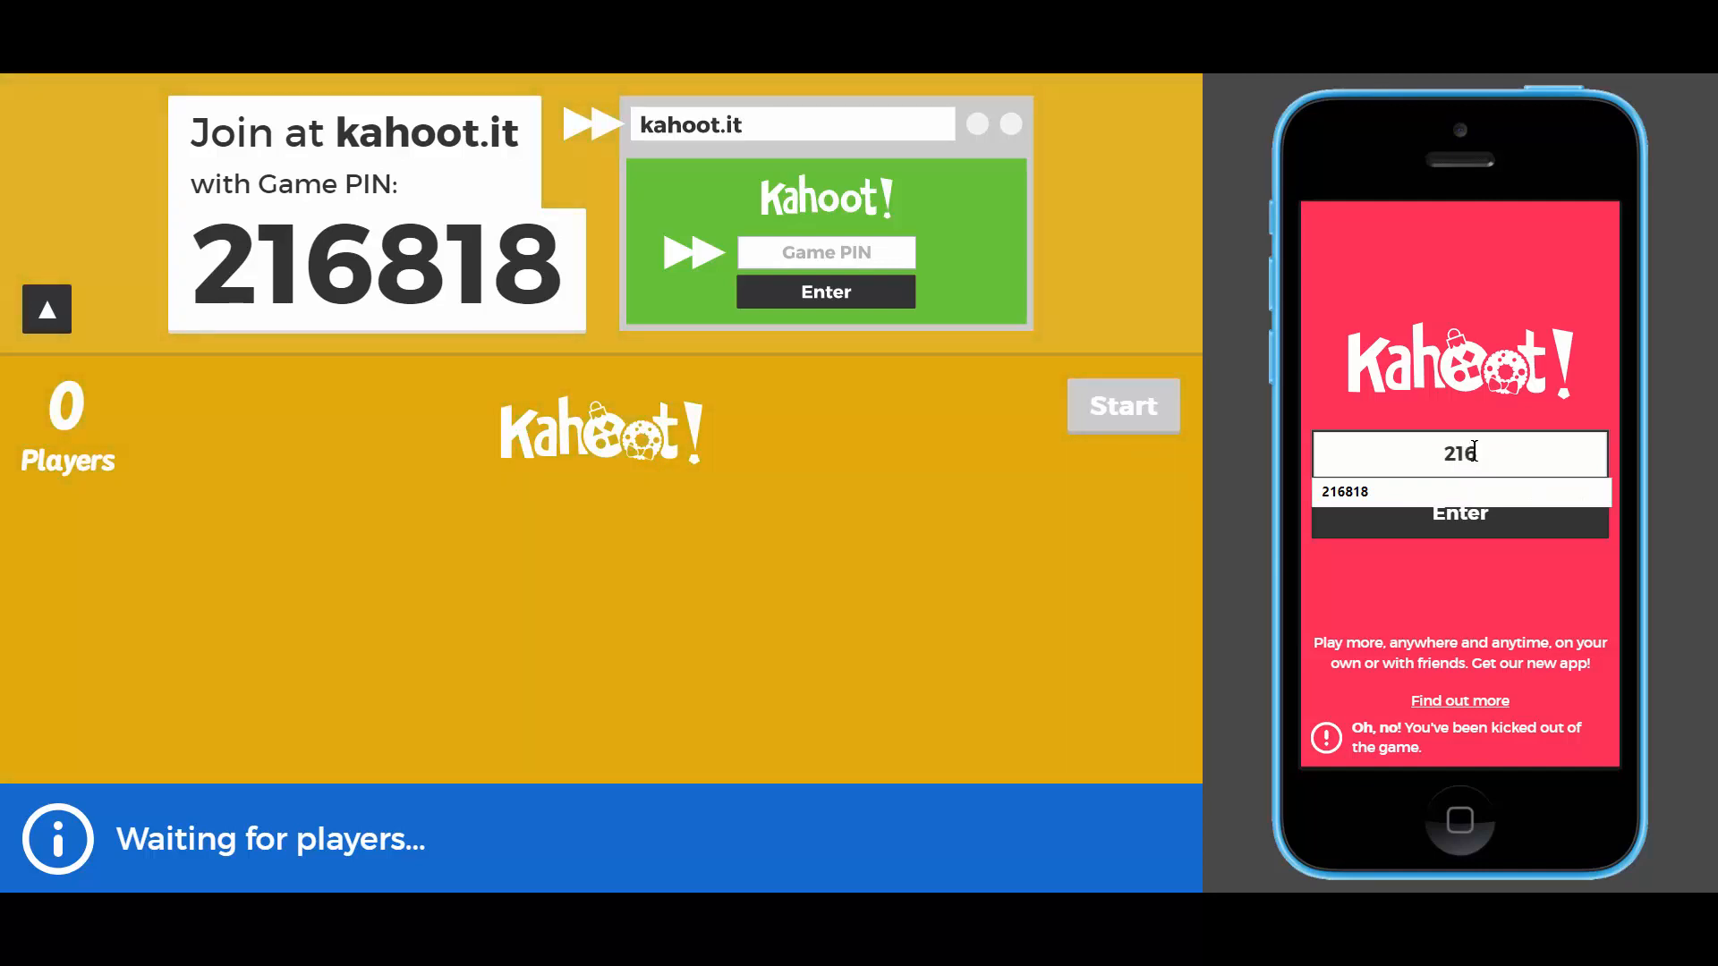
text(818)
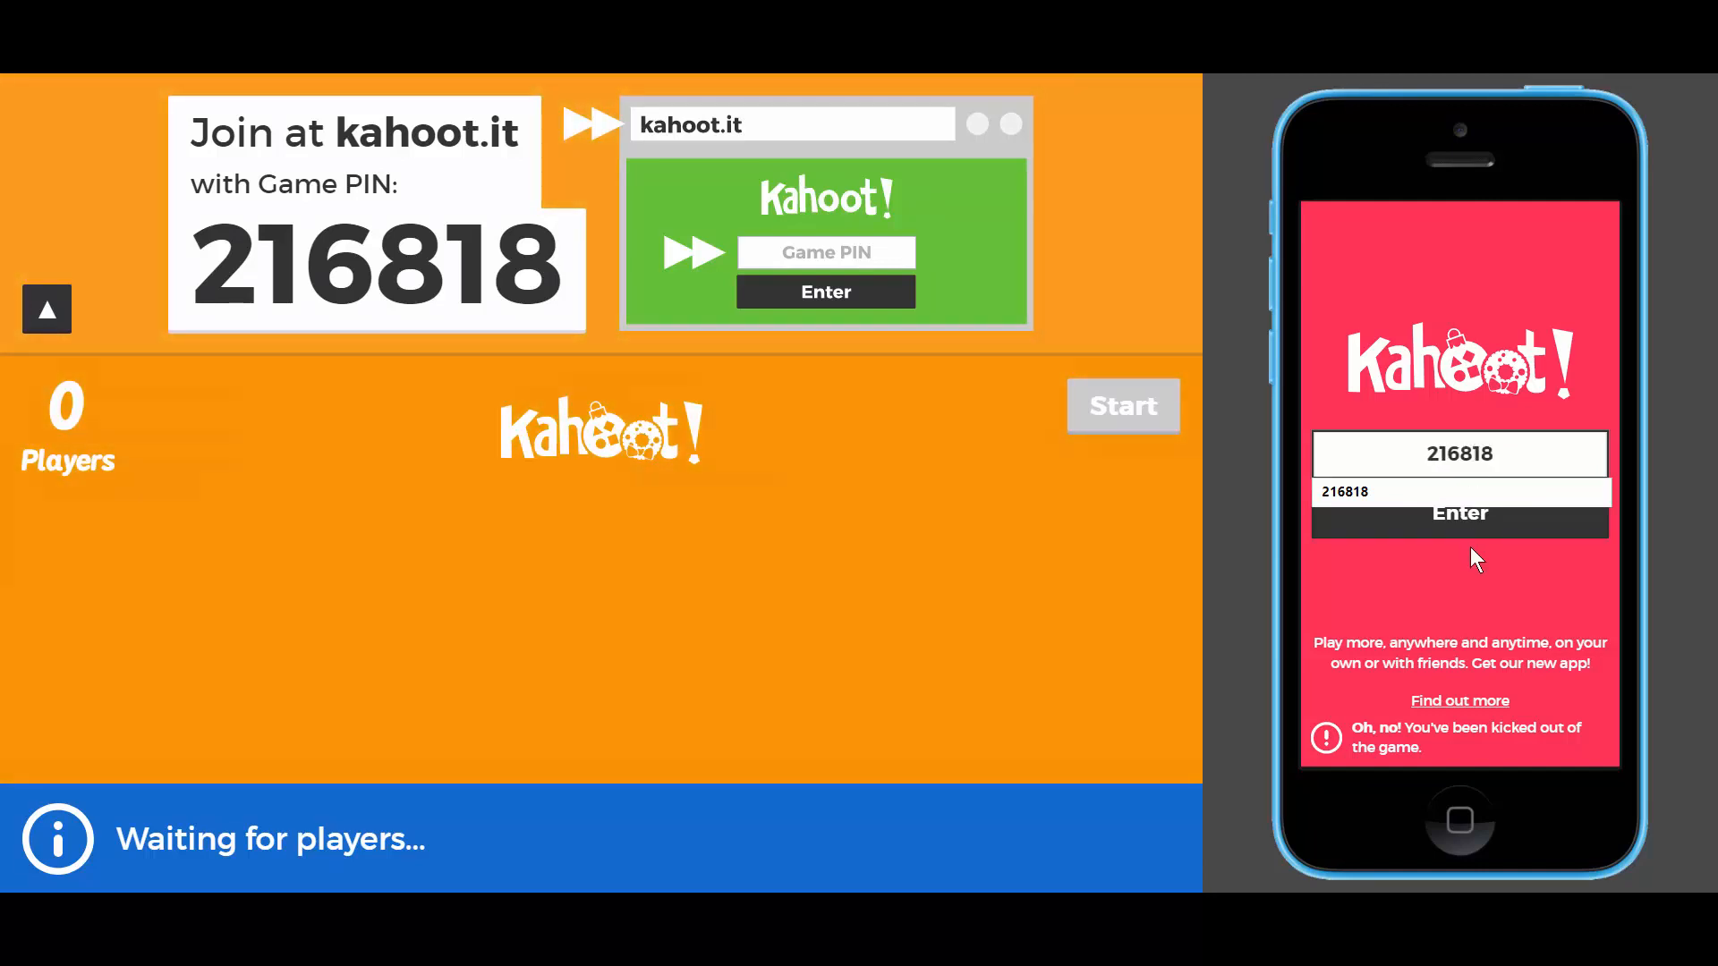
click(1470, 534)
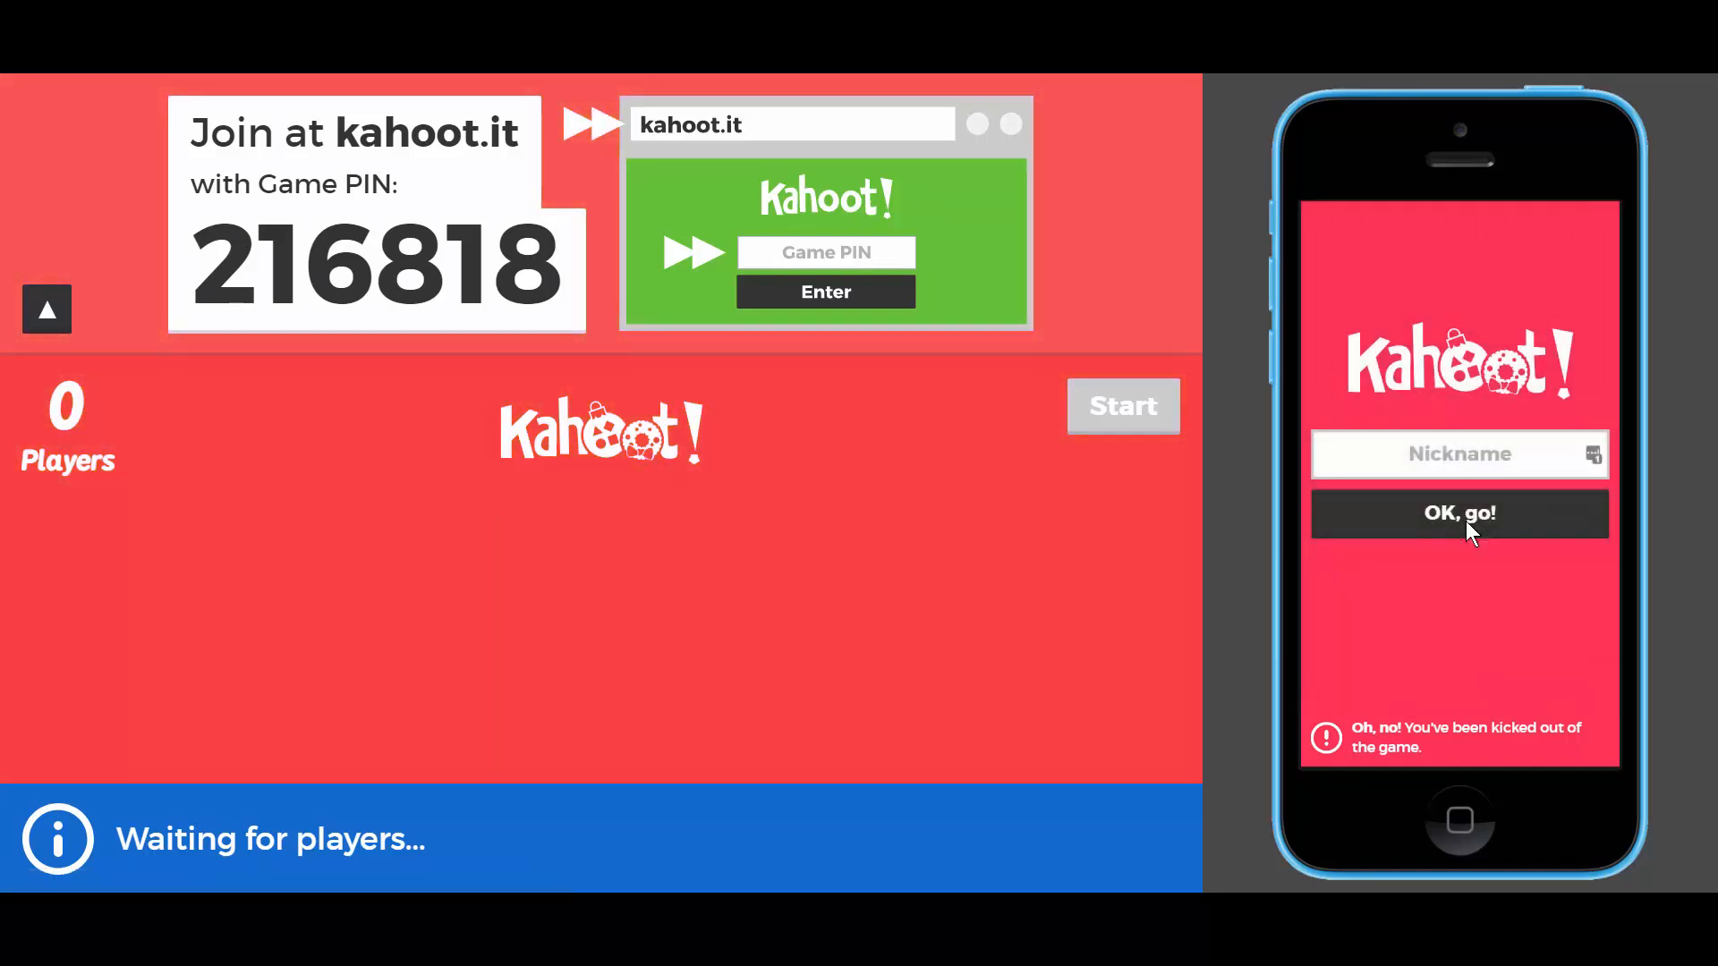
click(1461, 457)
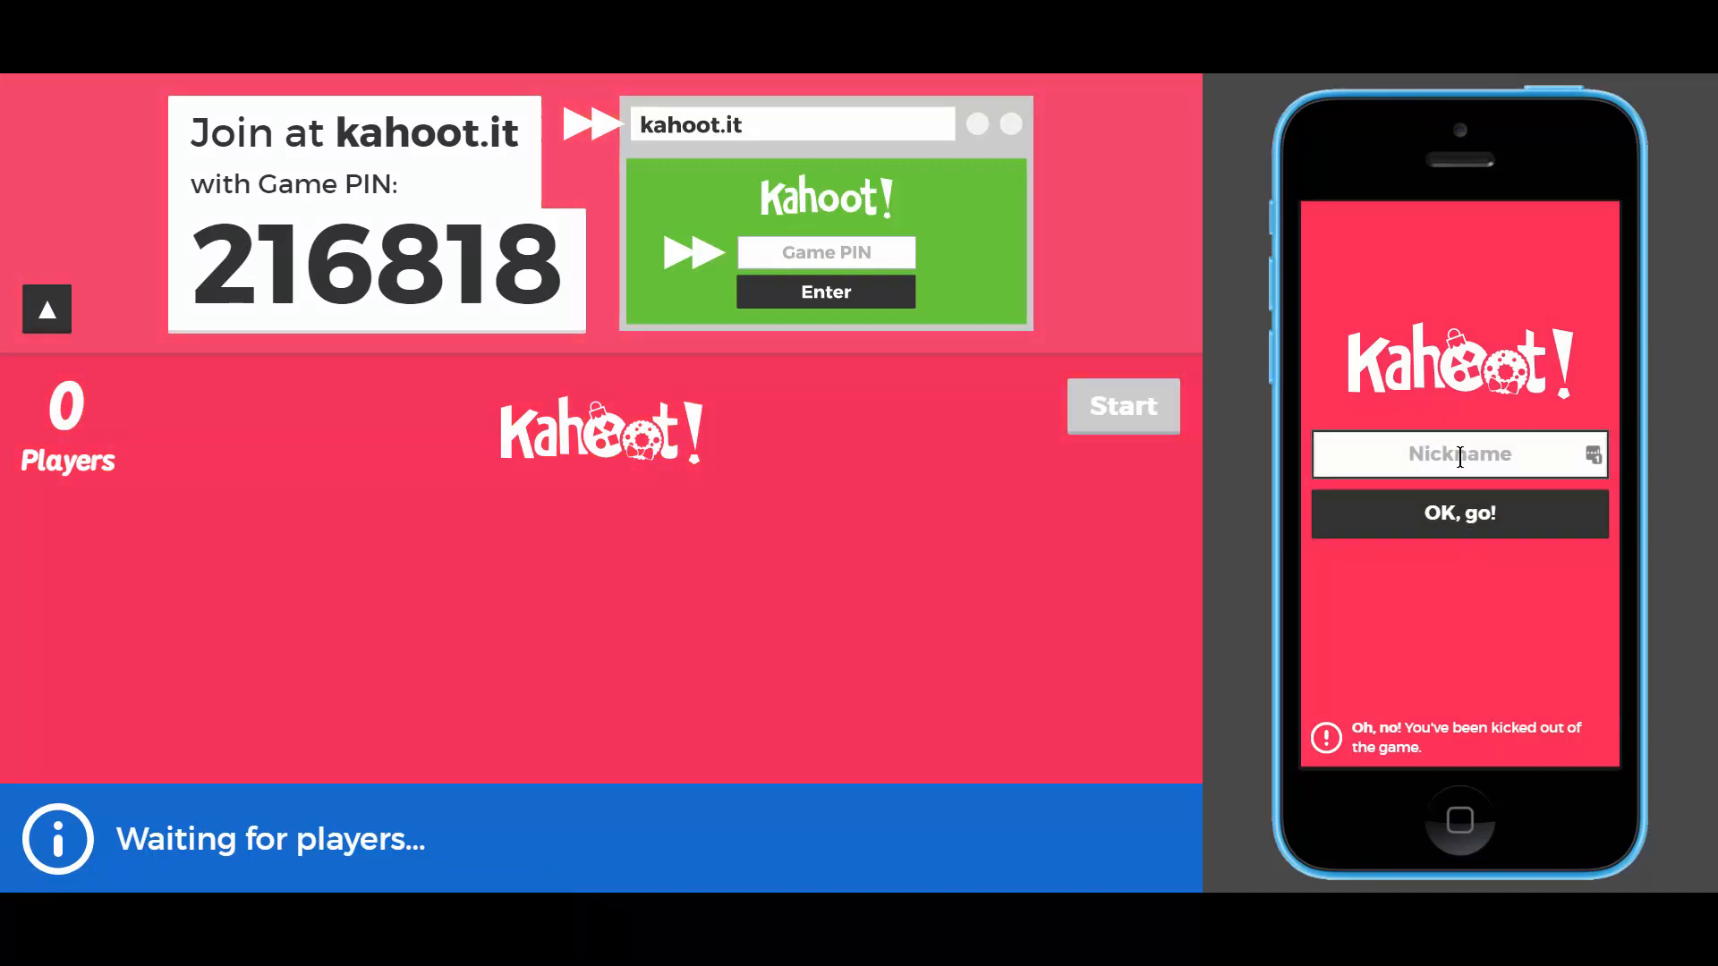
text(Ben)
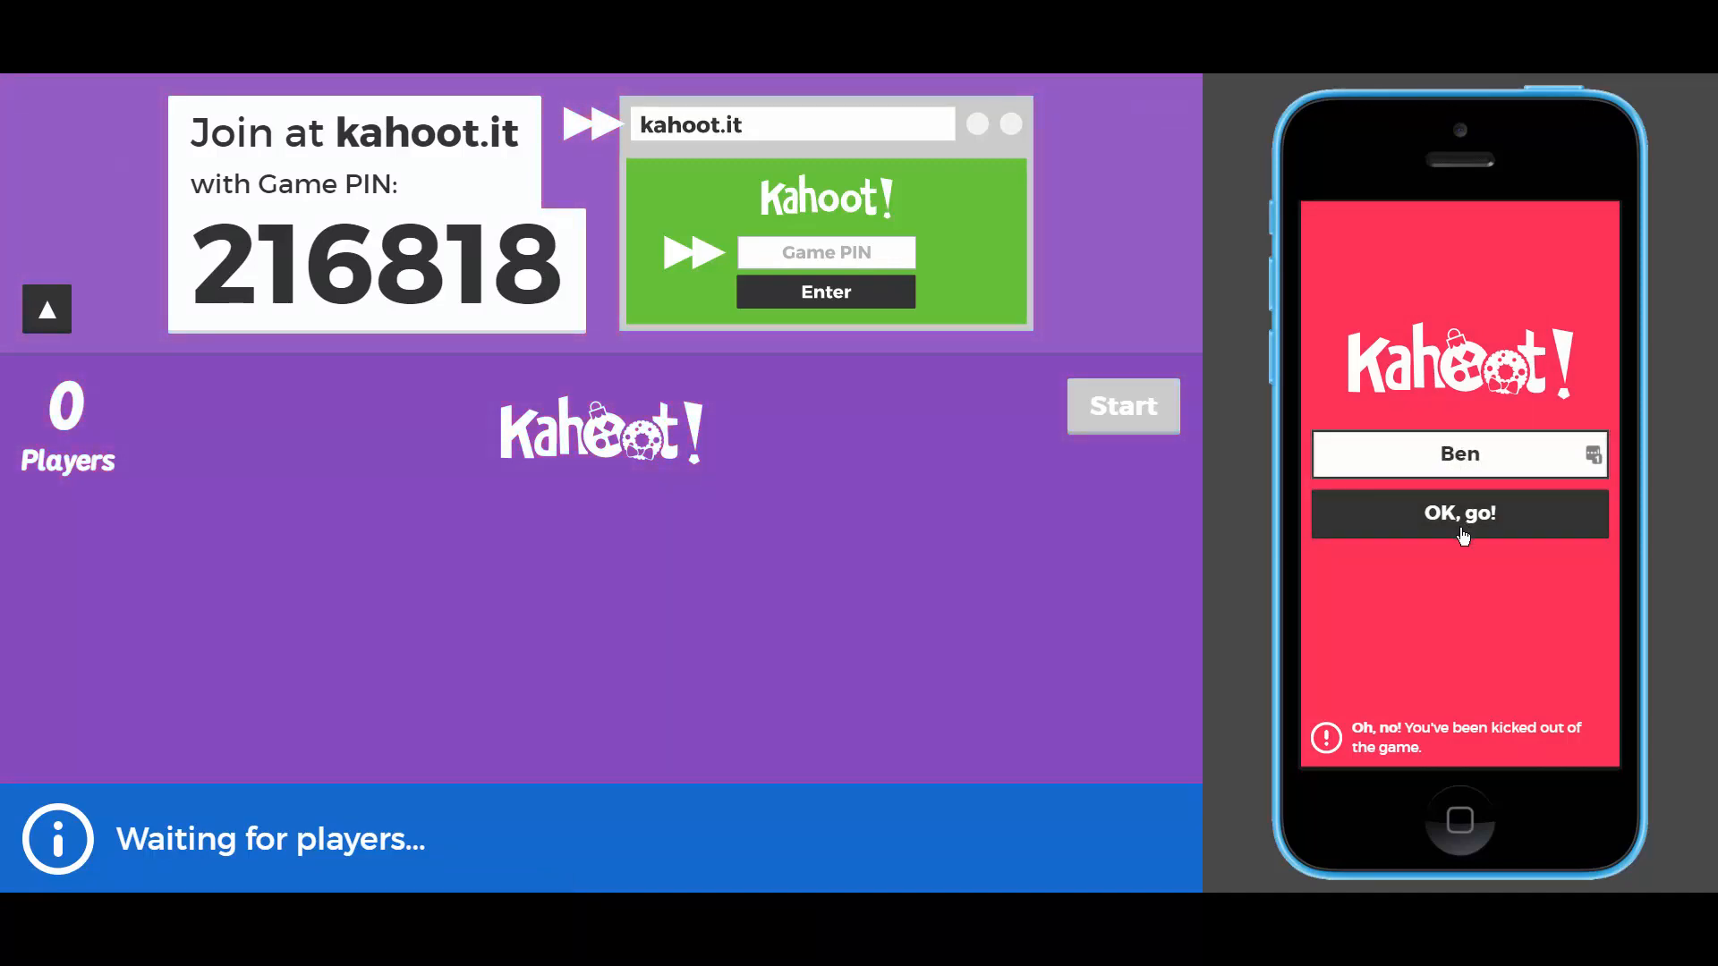
click(1464, 534)
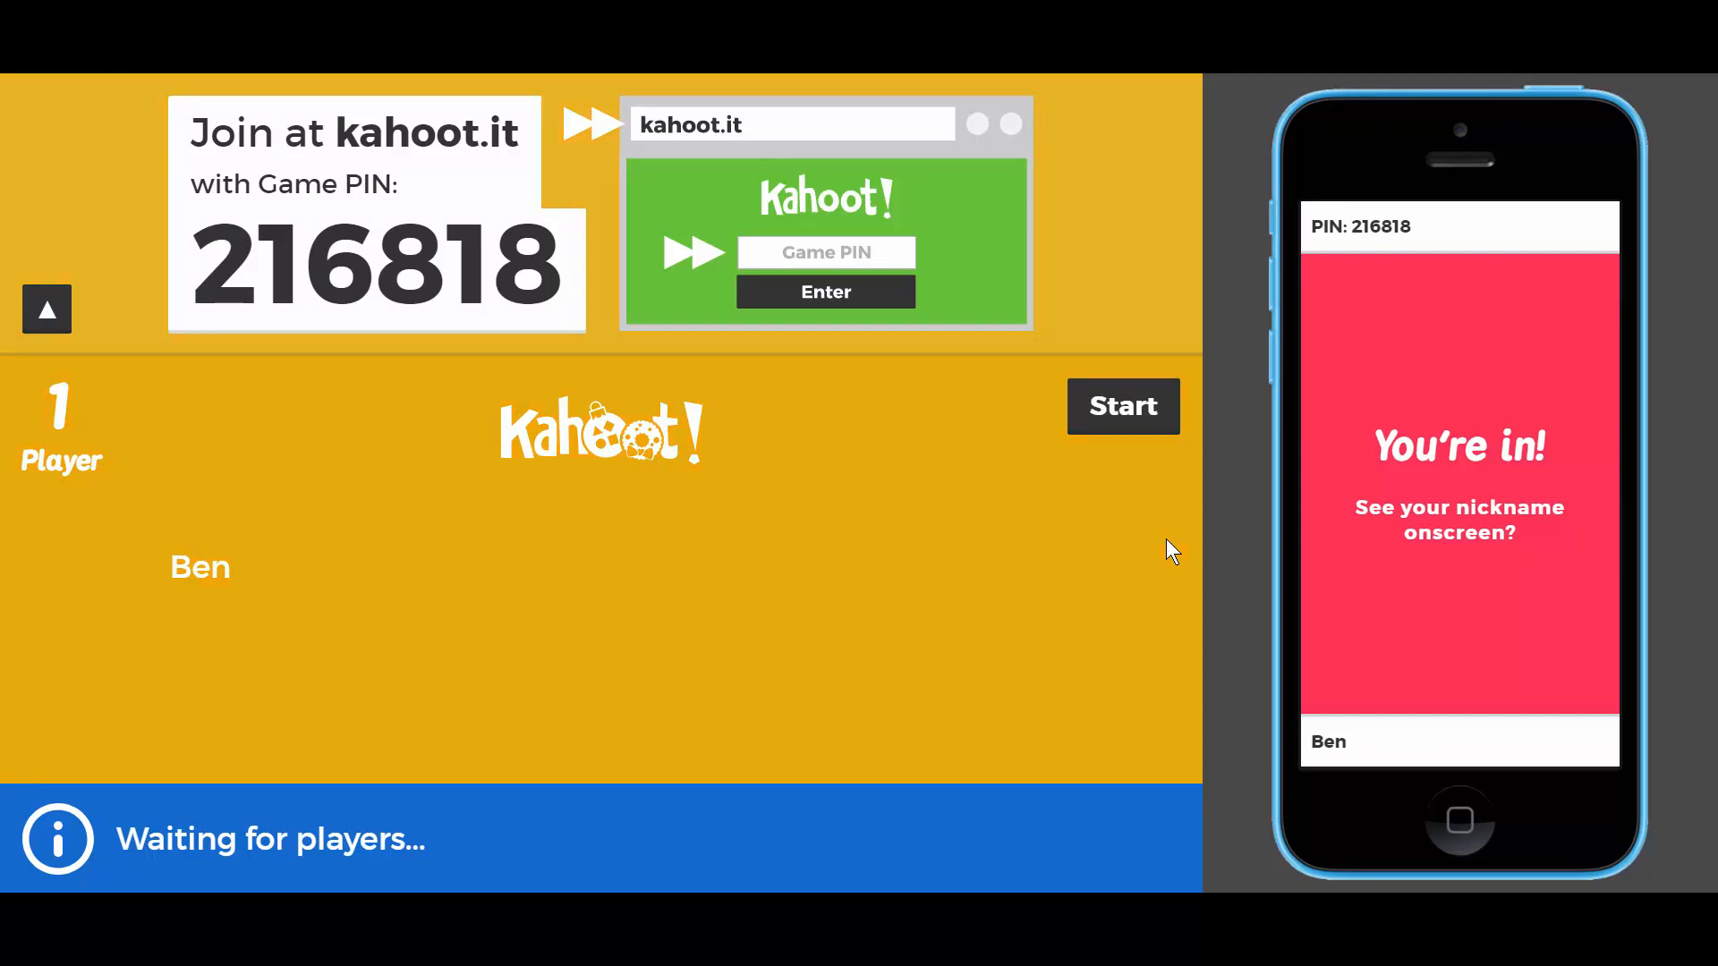
- Start the game, answer the UK capital question with Berlin on the phone, and show the scoreboard
click(1124, 408)
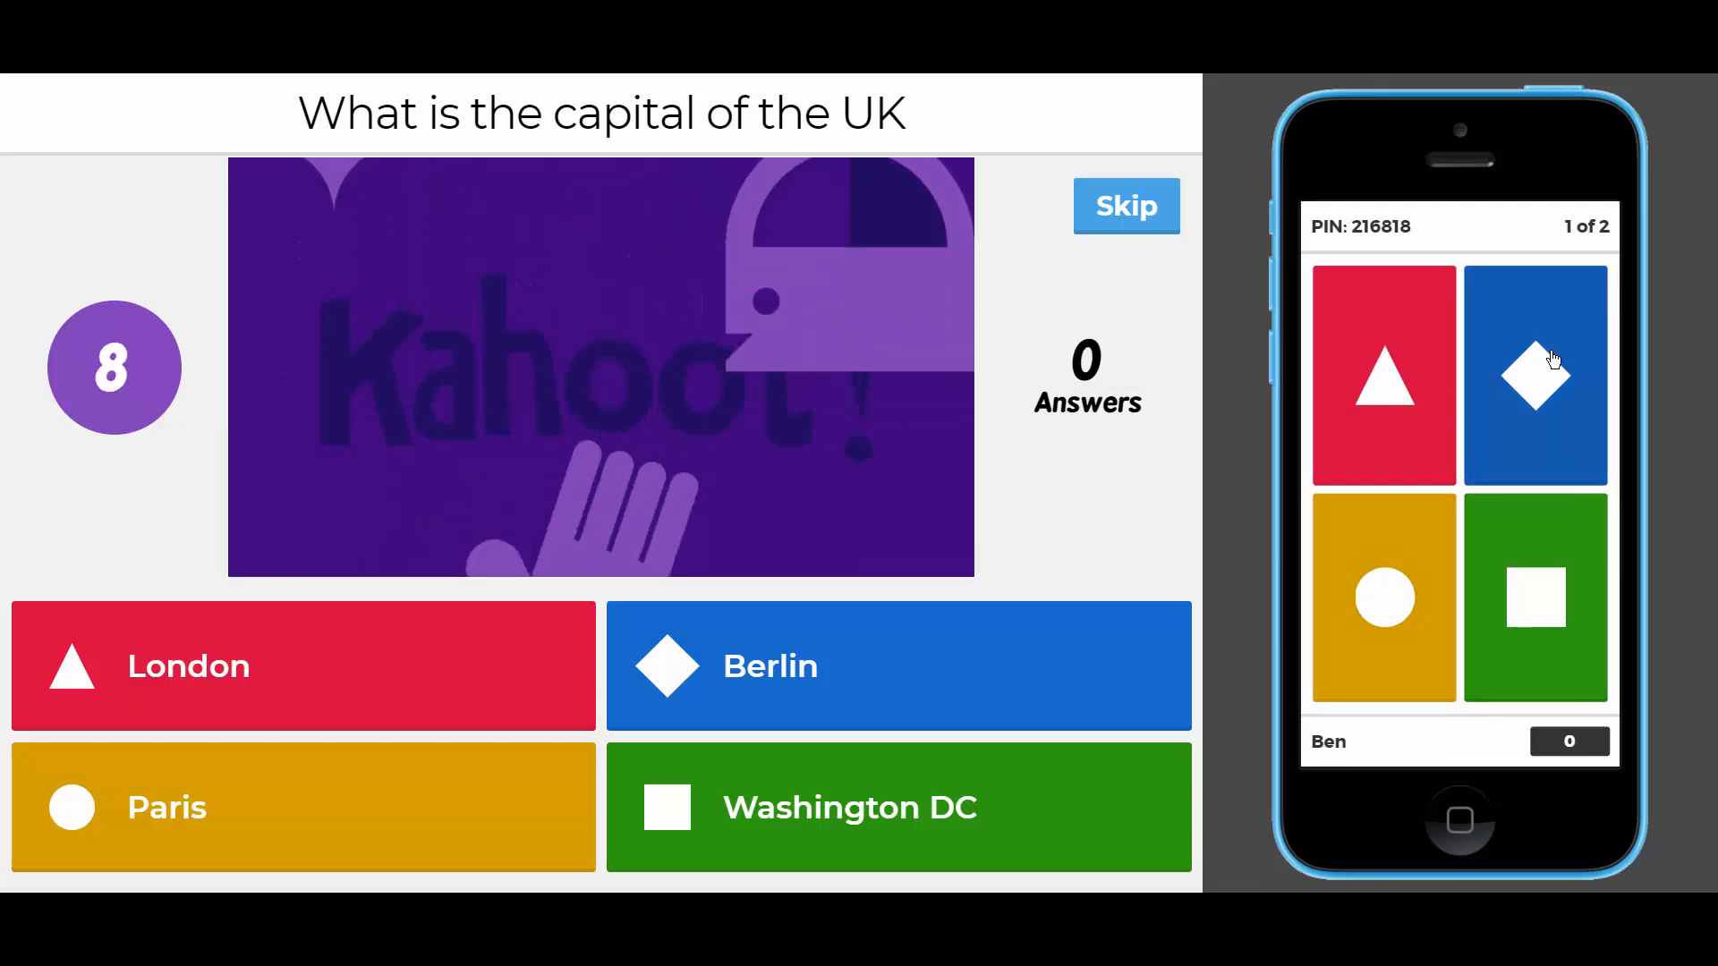
click(1553, 359)
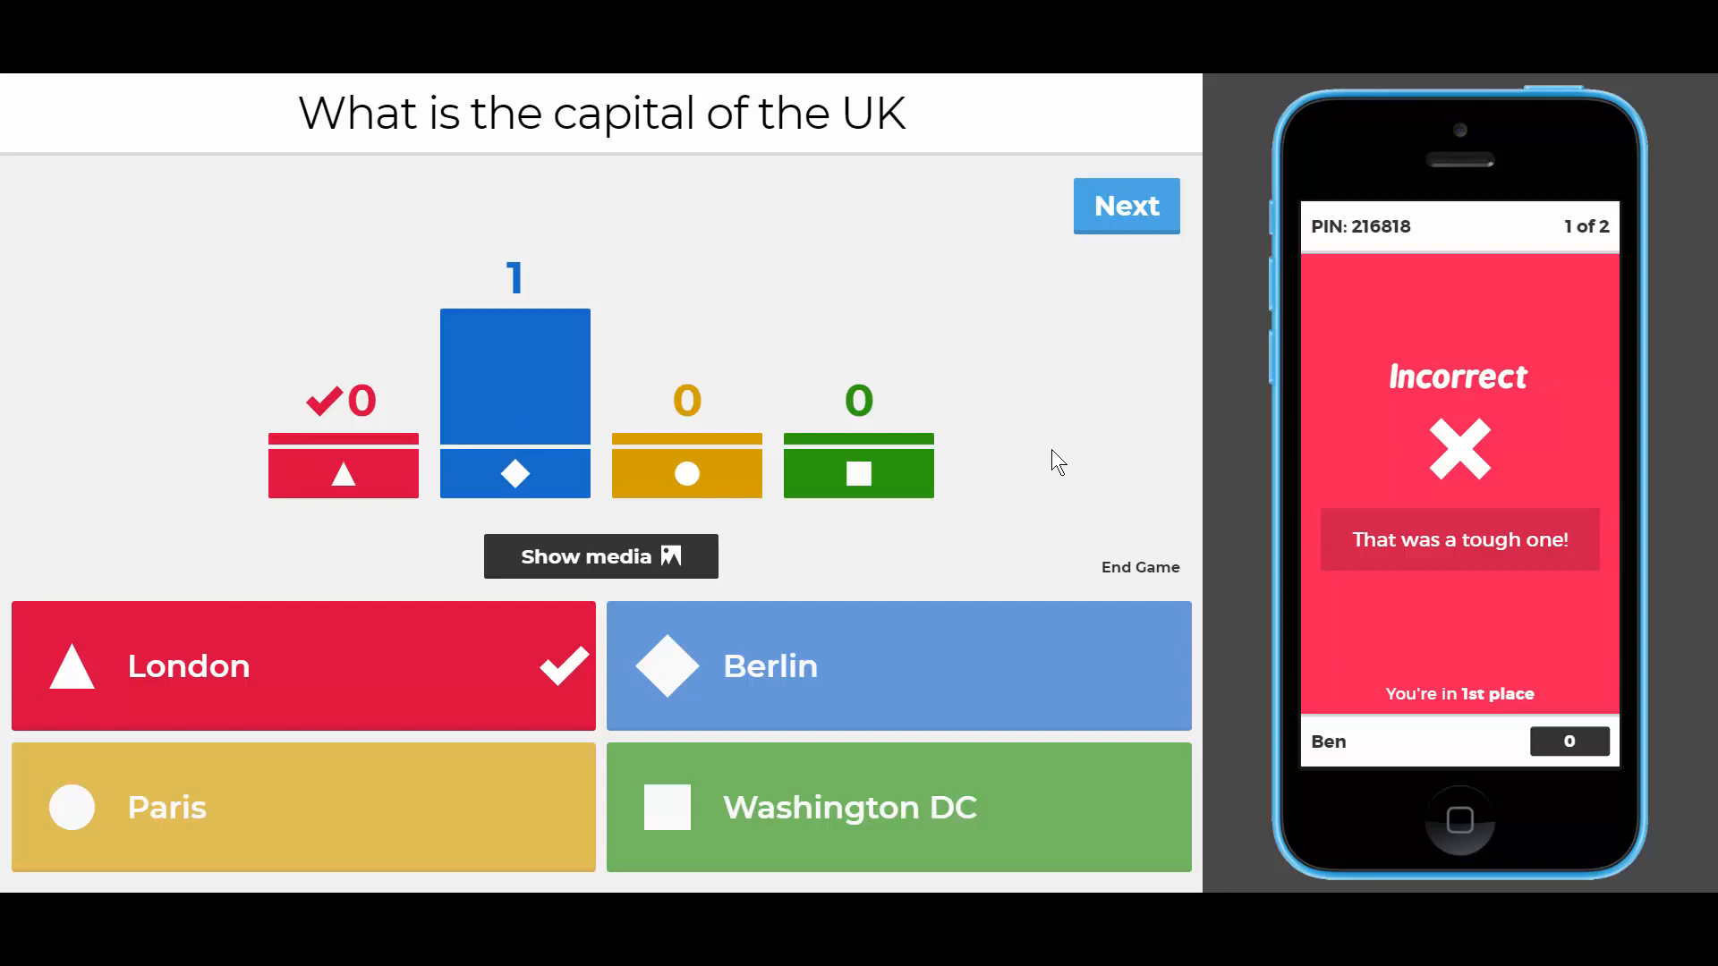
click(1135, 214)
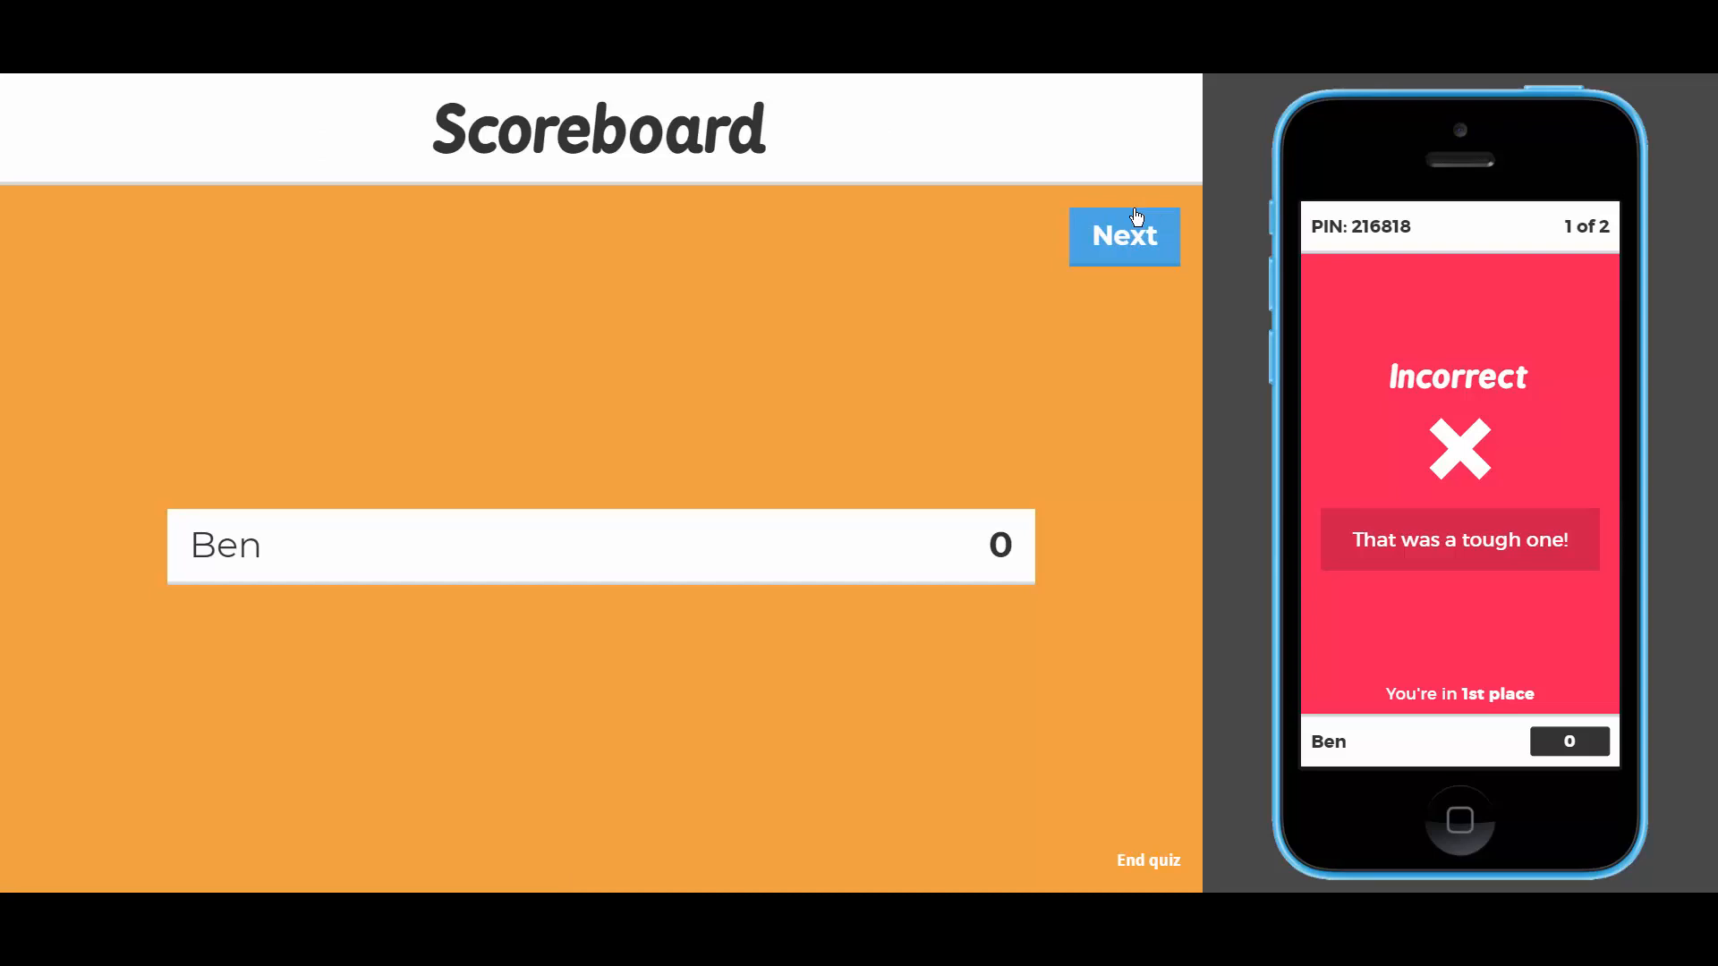
- Play the Germany question, answer Berlin on the phone for 866 points, and show the podium
mouse_move(822, 542)
click(1135, 235)
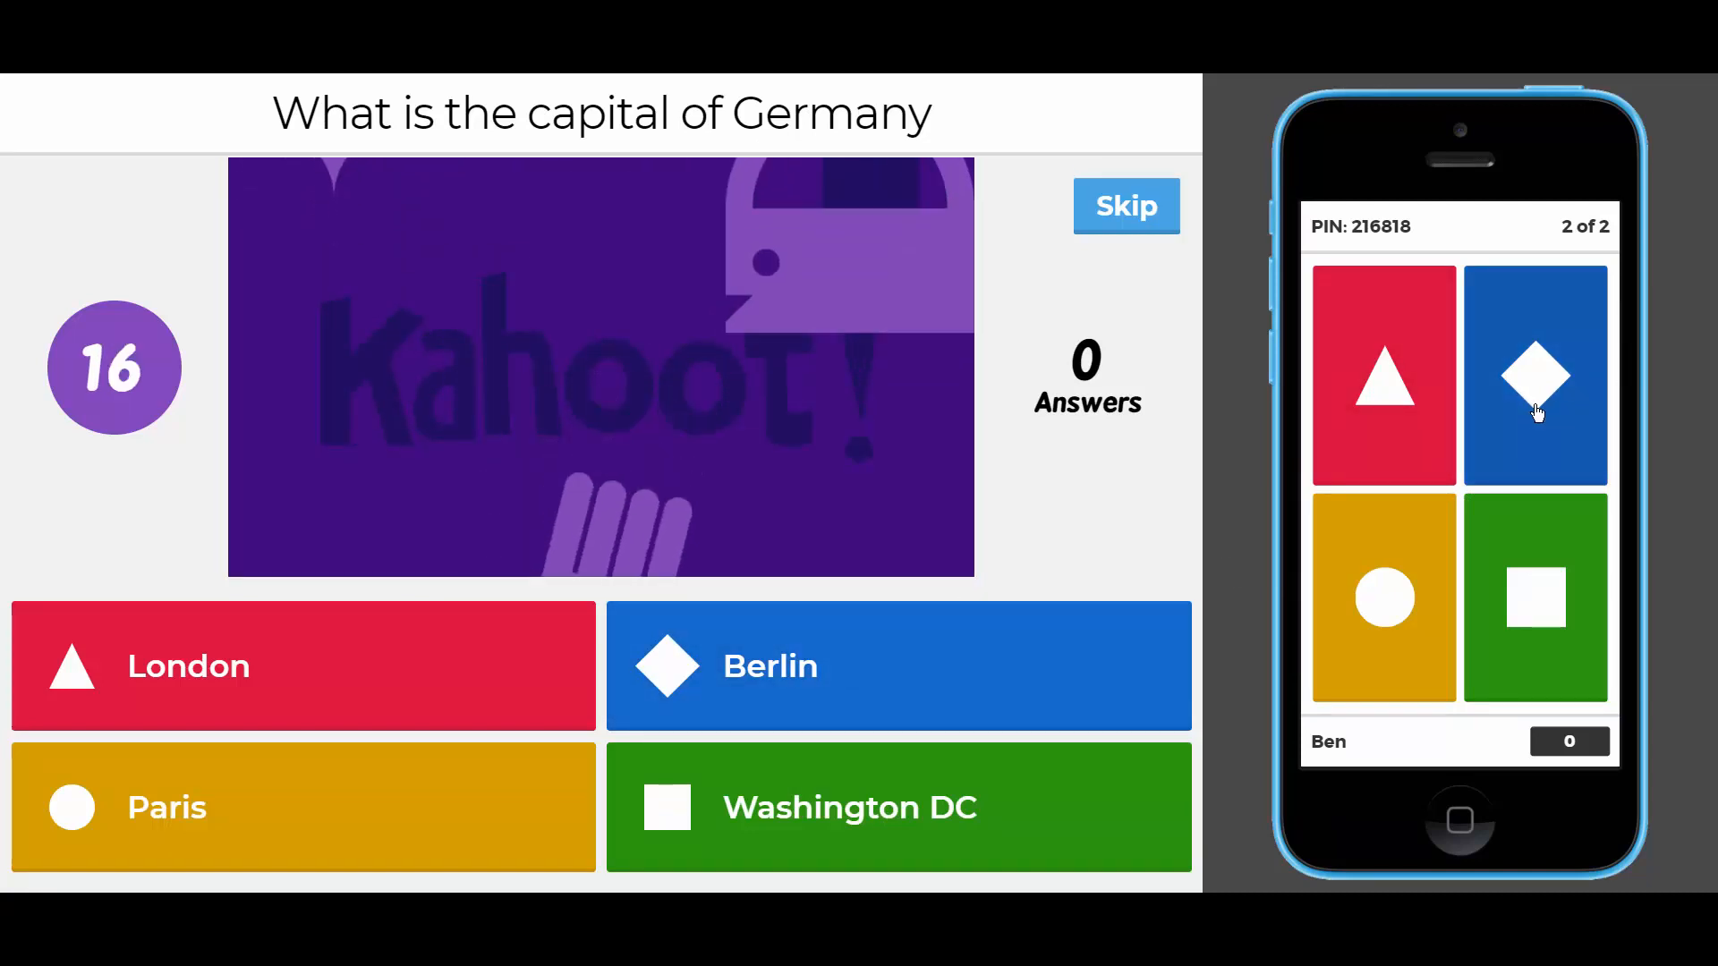
click(1538, 412)
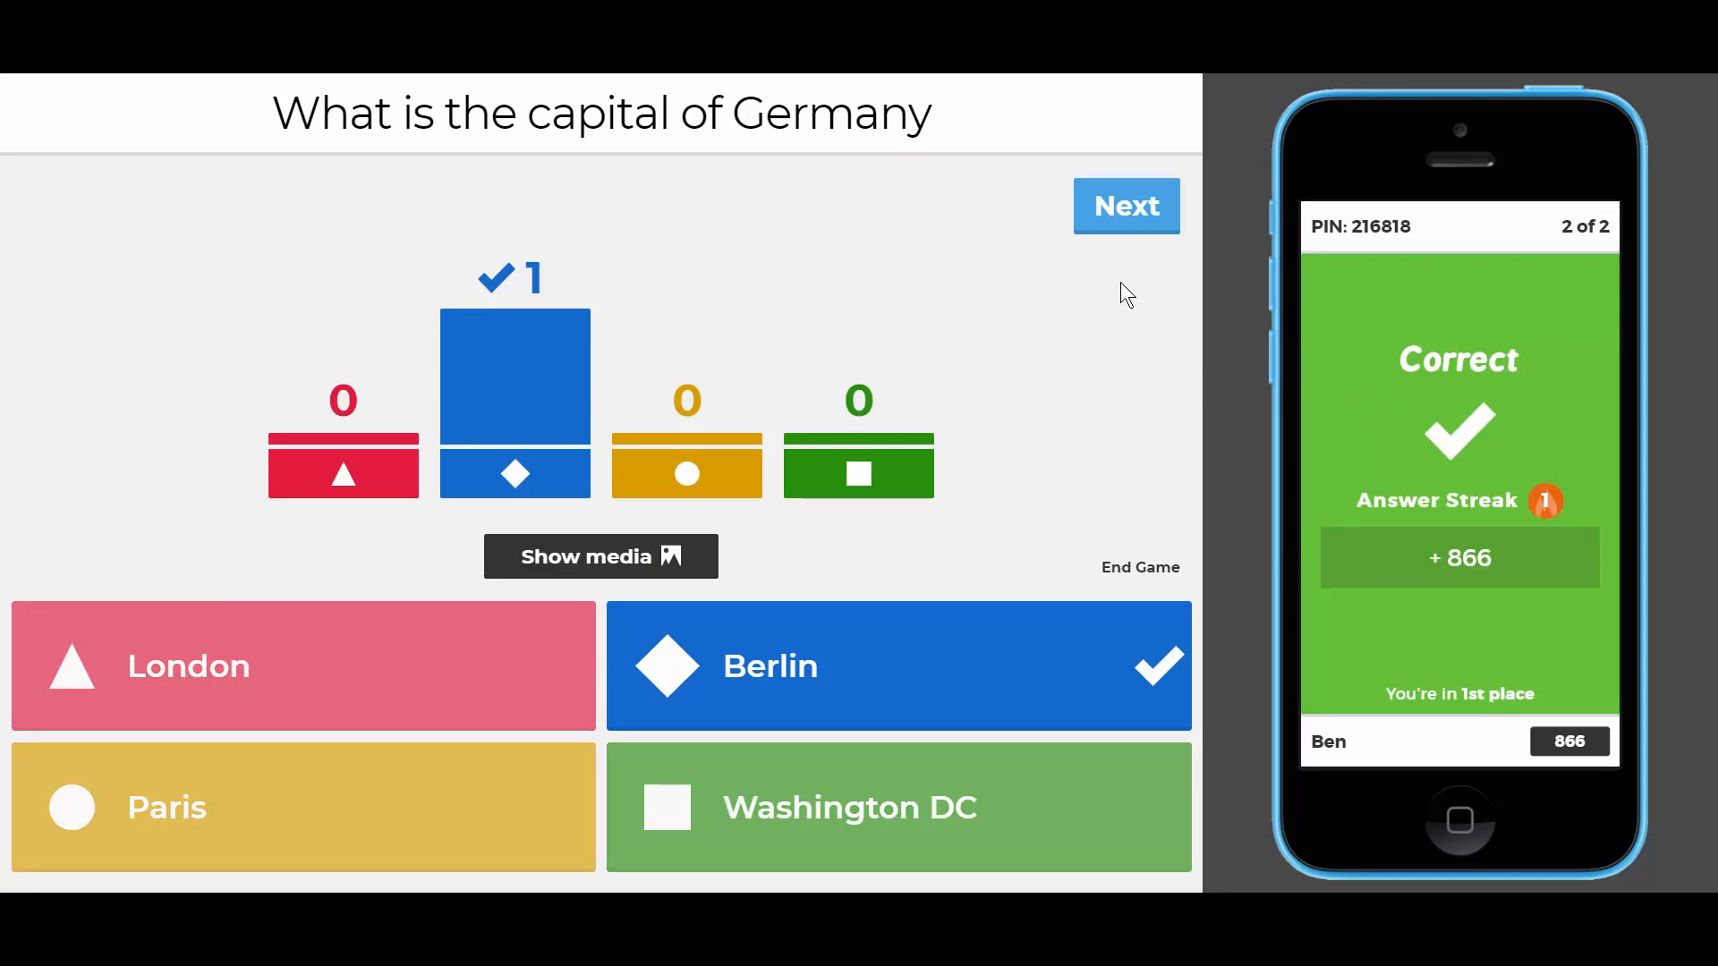
click(1119, 224)
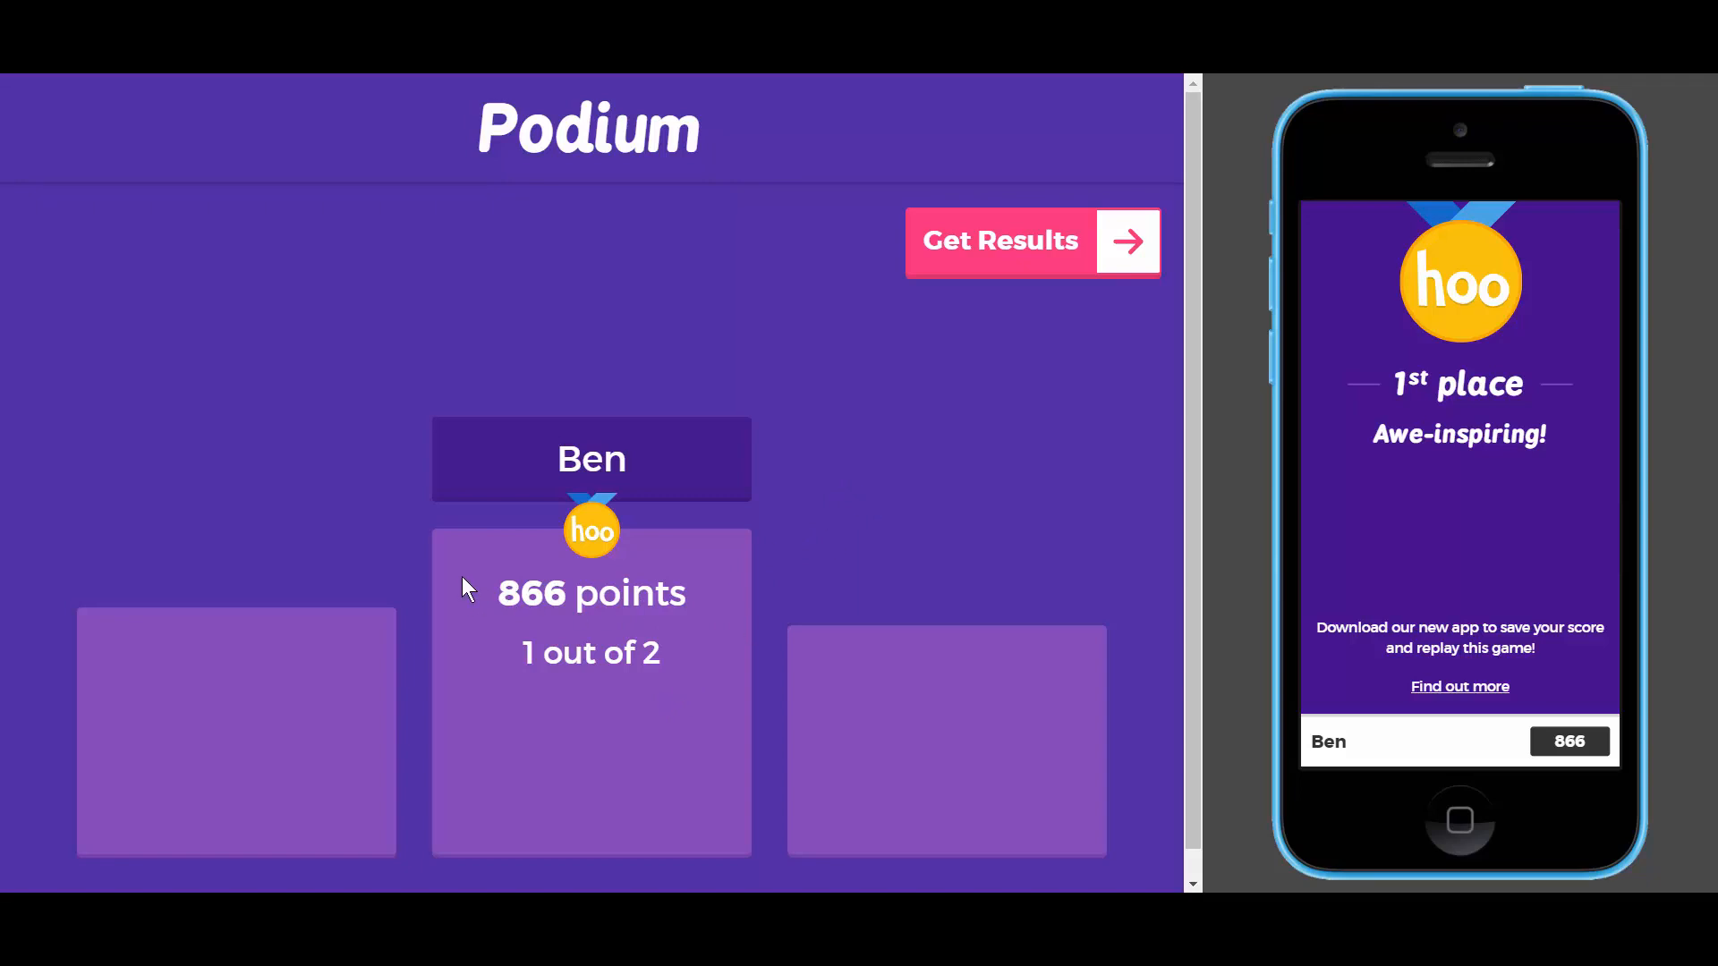
- Open the Game Over results showing 866 points and save the game results
click(1083, 247)
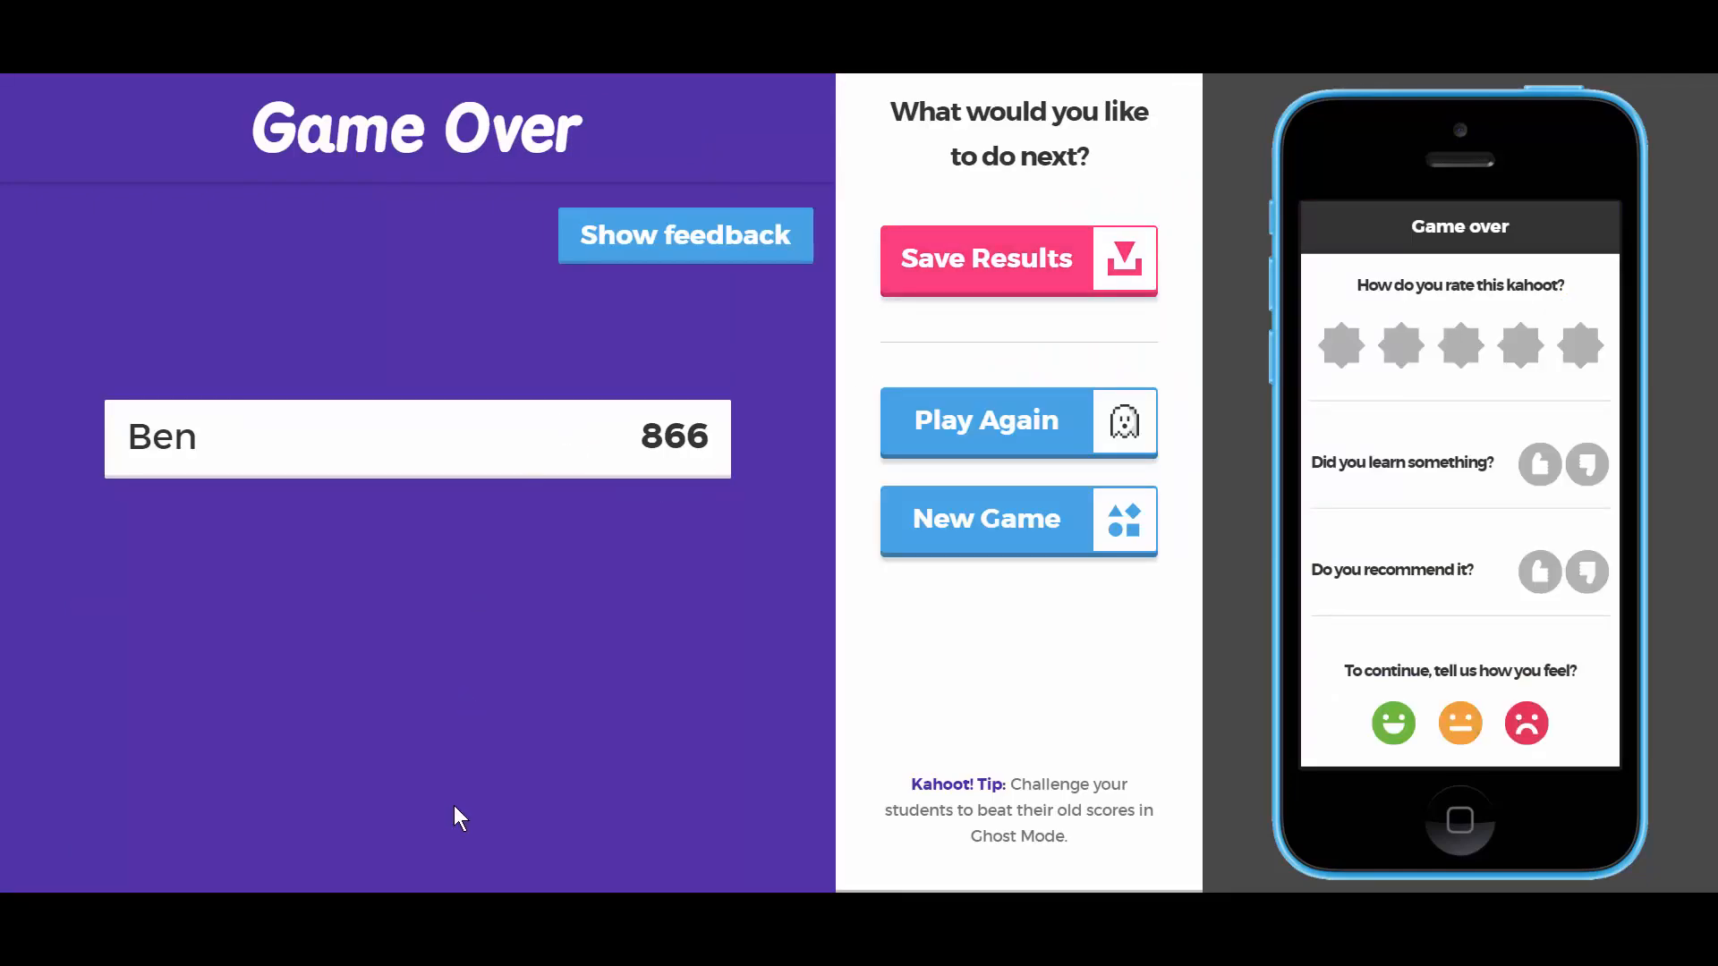
click(989, 262)
click(987, 251)
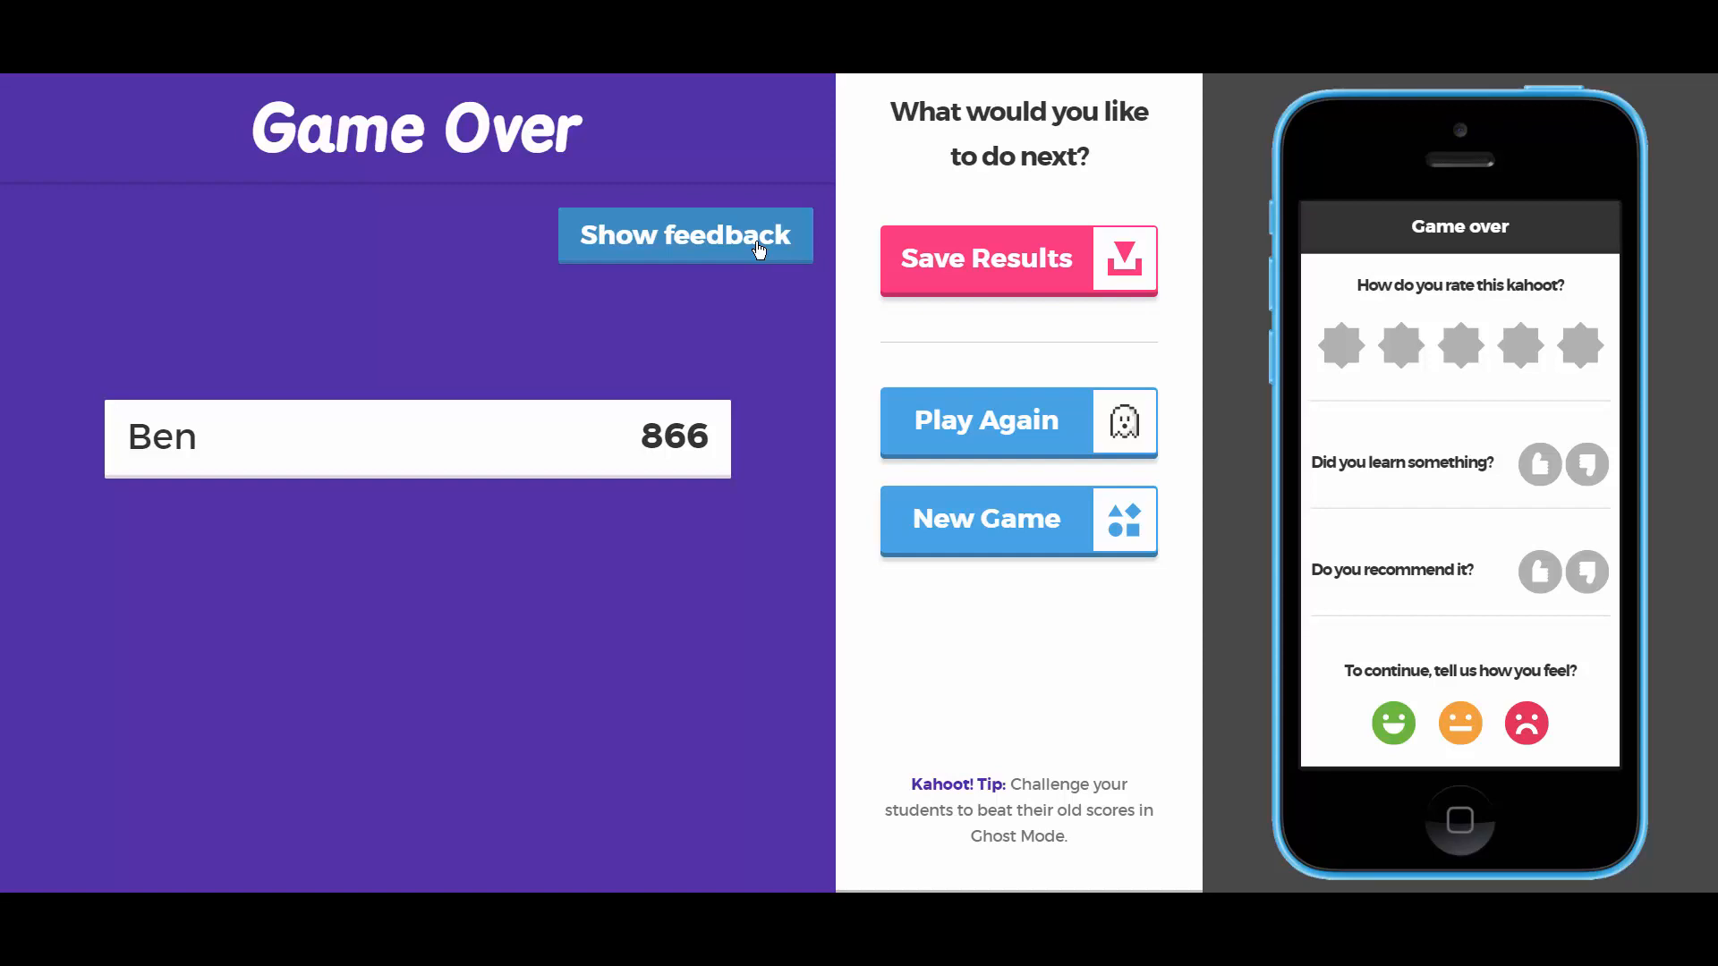
click(805, 908)
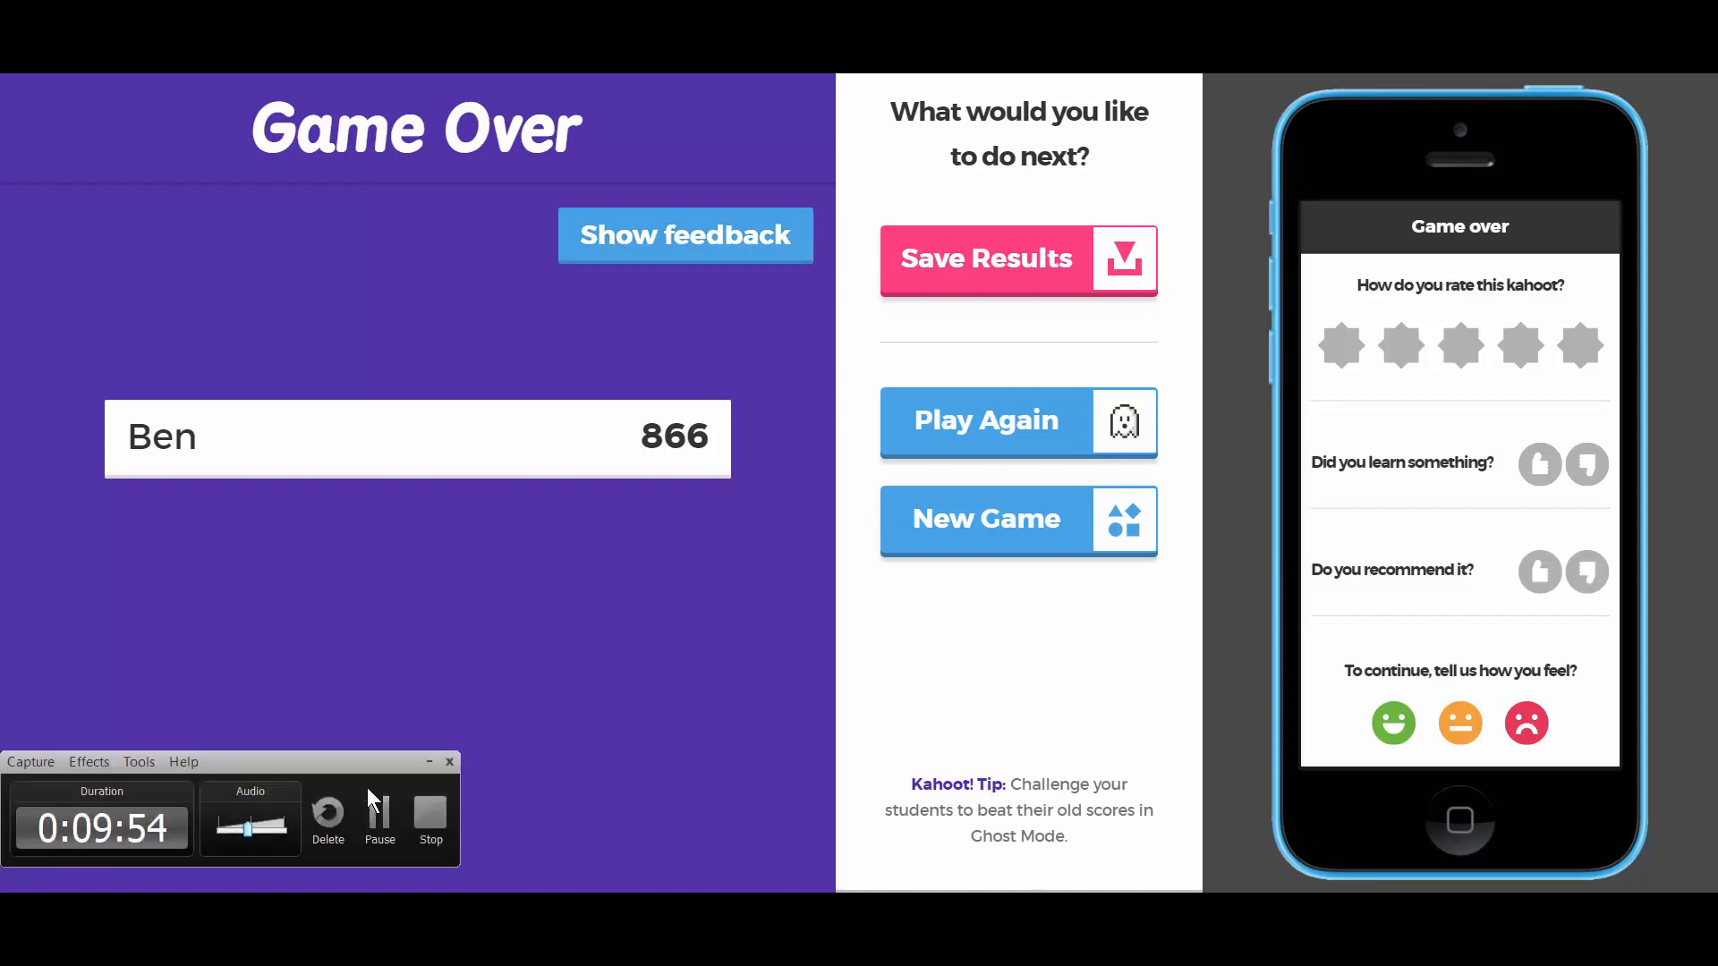